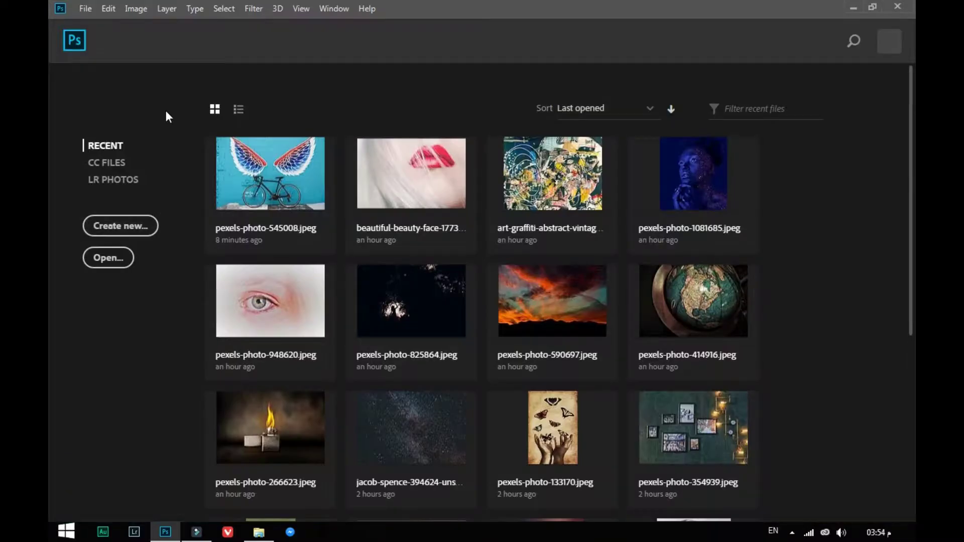
- Create a new white landscape document, 1500 × 1000 pixels
left_click(143, 230)
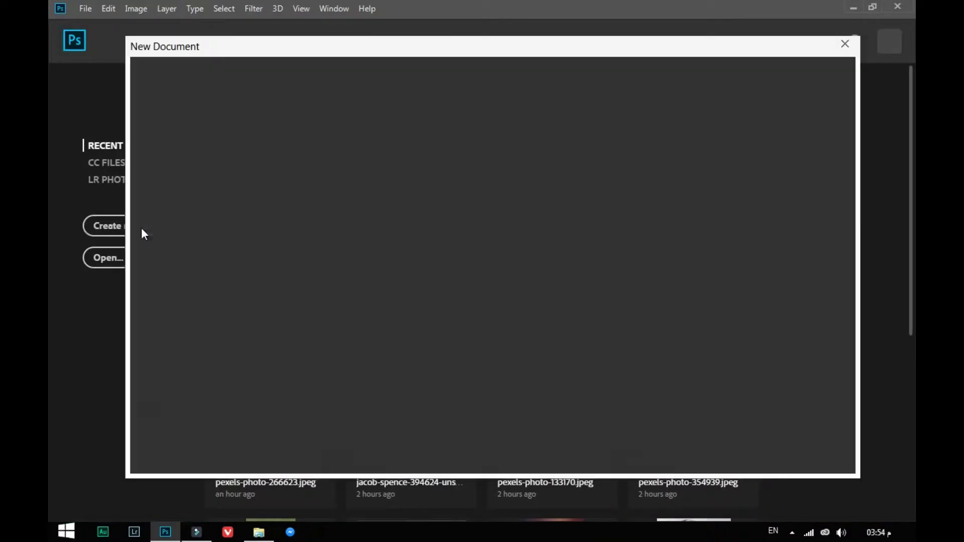
left_click(667, 173)
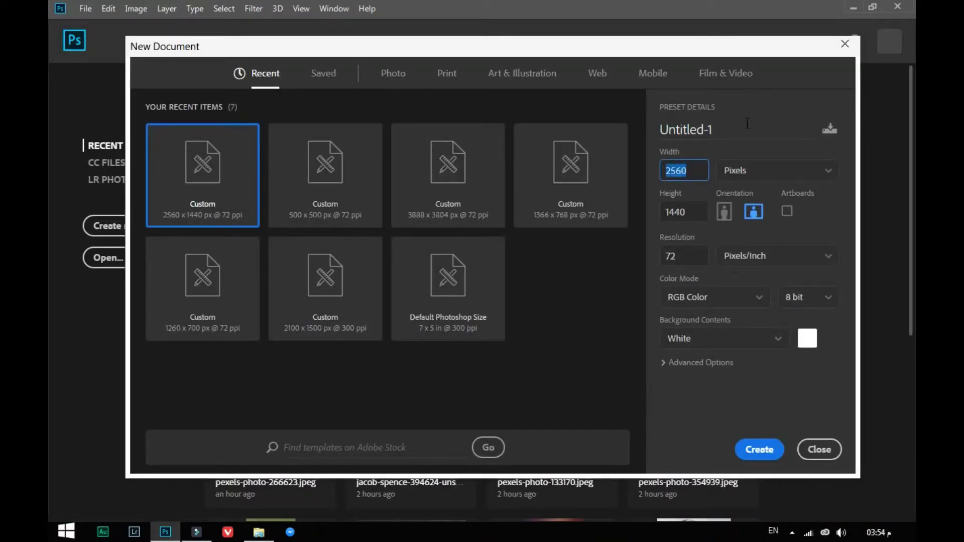
left_click(753, 214)
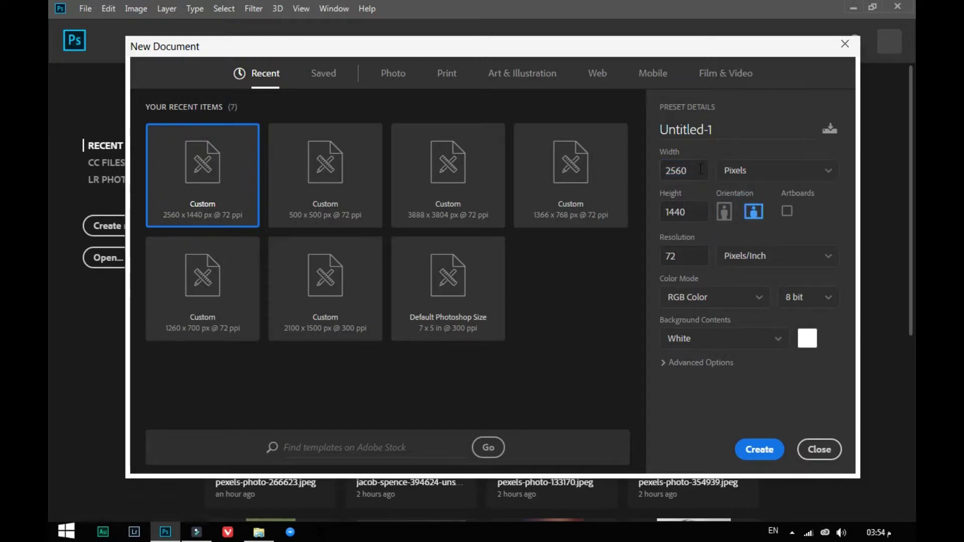
left_click(697, 168)
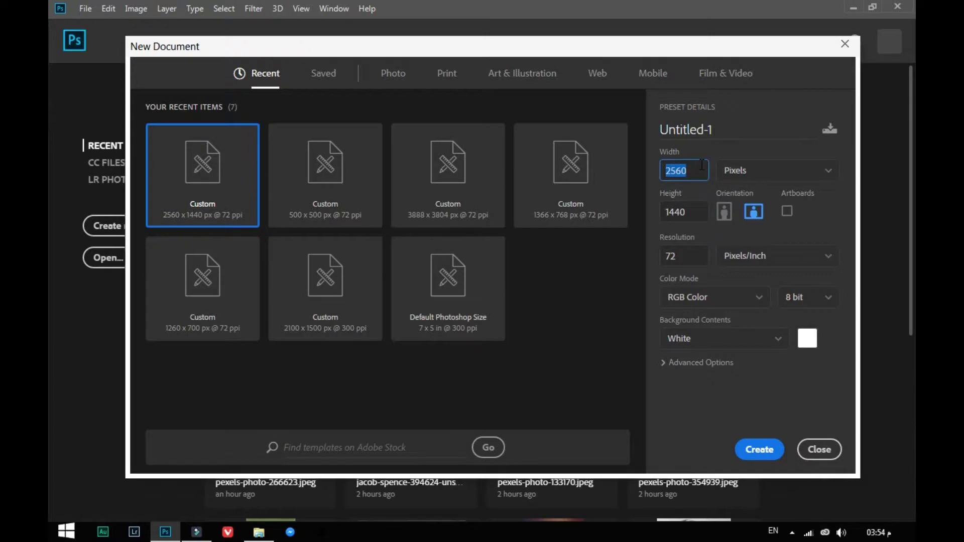
type("1500")
key("Tab")
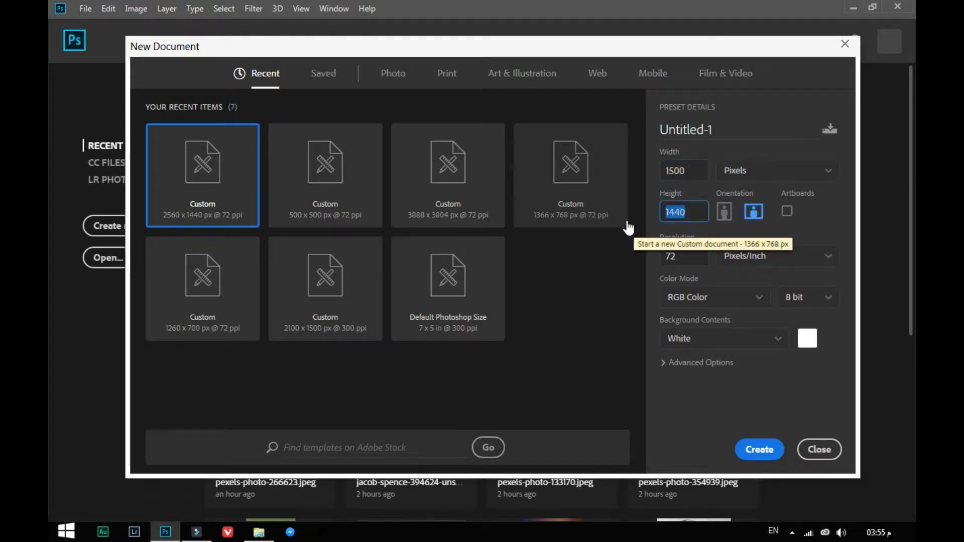
type("1000")
left_click(755, 461)
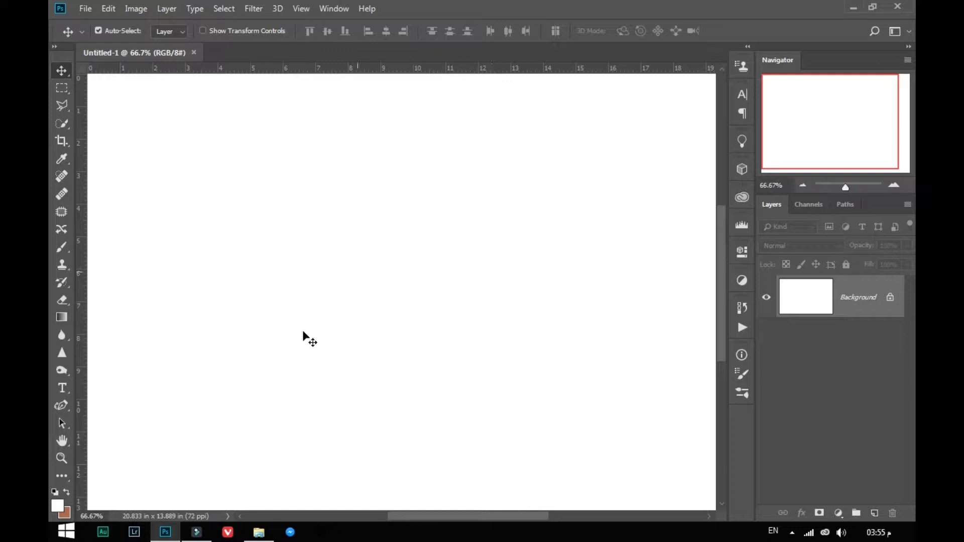
- Fit the canvas on screen and crop its left side inward to 15.833 × 13.889 inches
left_click(62, 456)
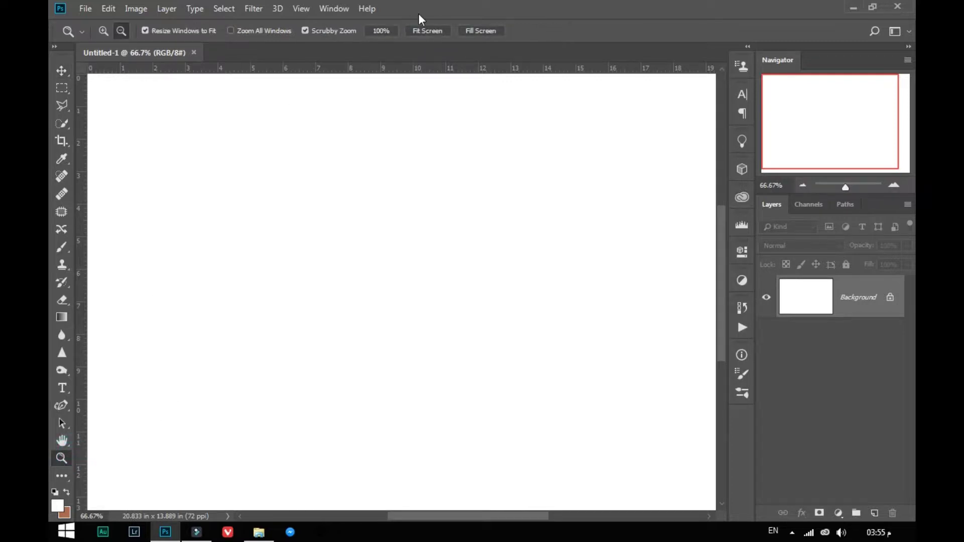
left_click(421, 29)
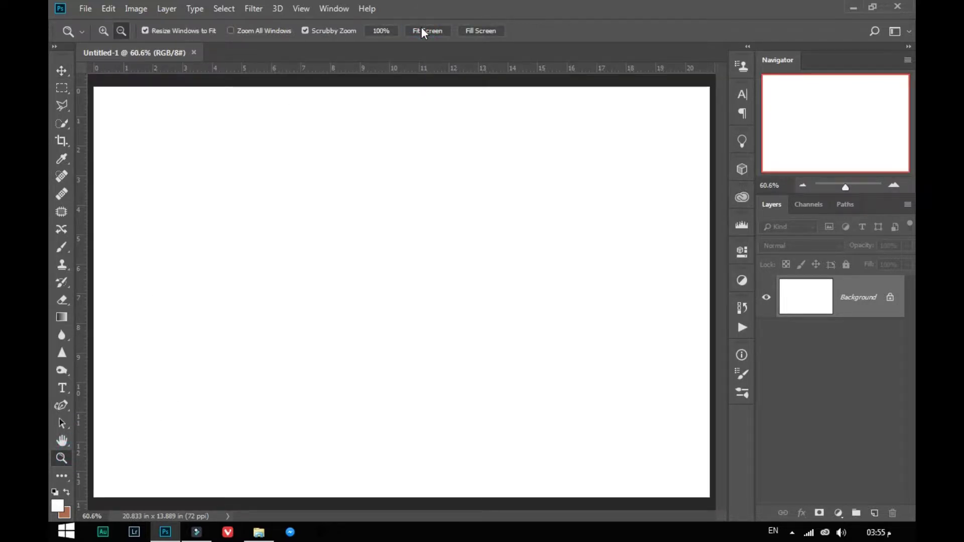
left_click(61, 141)
mouse_move(93, 292)
left_mouse_down()
mouse_move(162, 286)
mouse_move(168, 301)
left_mouse_up()
key("Return")
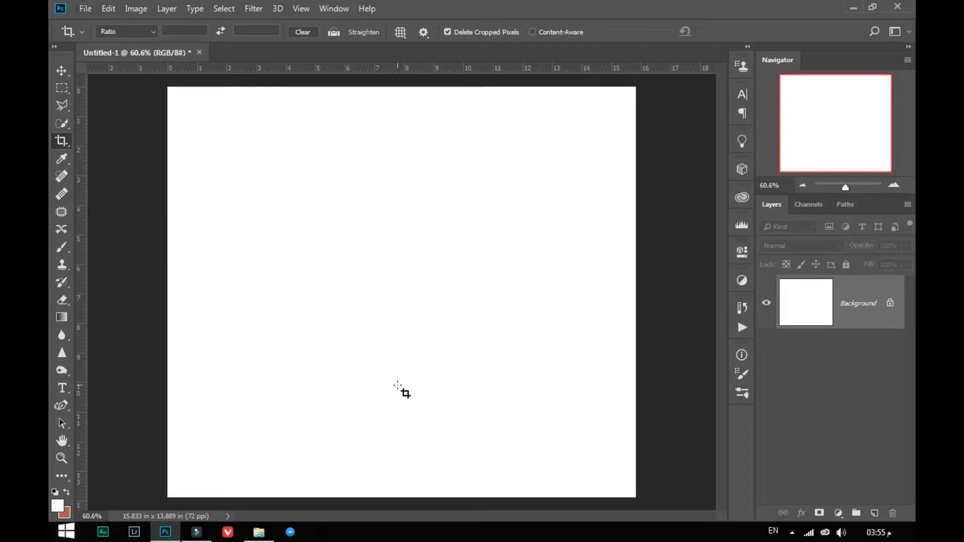
- Open the starry mountain photo from the Moon folder and drag it into the new document
left_click(259, 532)
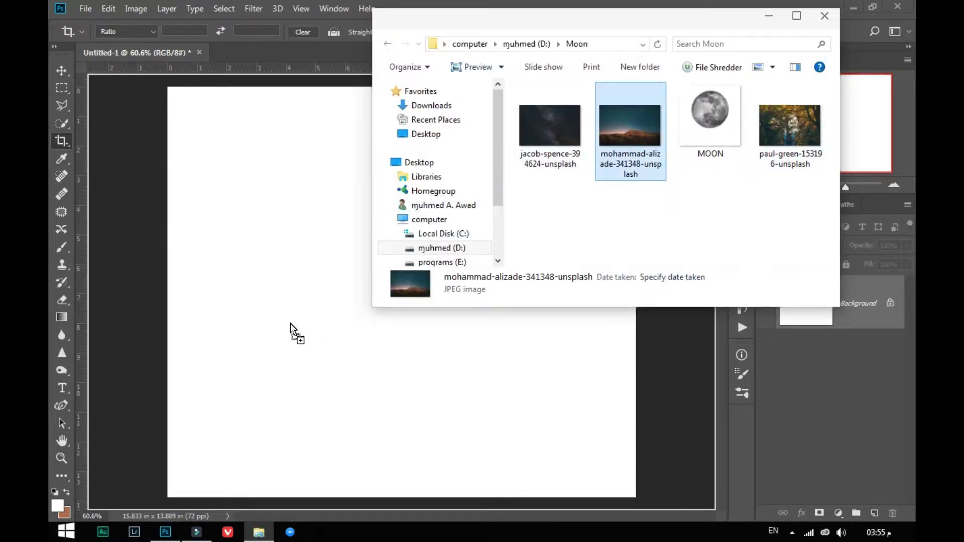
left_click_drag(634, 127, 371, 50)
mouse_move(504, 190)
left_mouse_down()
mouse_move(164, 81)
mouse_move(422, 243)
mouse_move(449, 139)
left_mouse_up()
- Scale the mountain layer proportionally to 37.6% and position it to cover the canvas
key("ctrl+t")
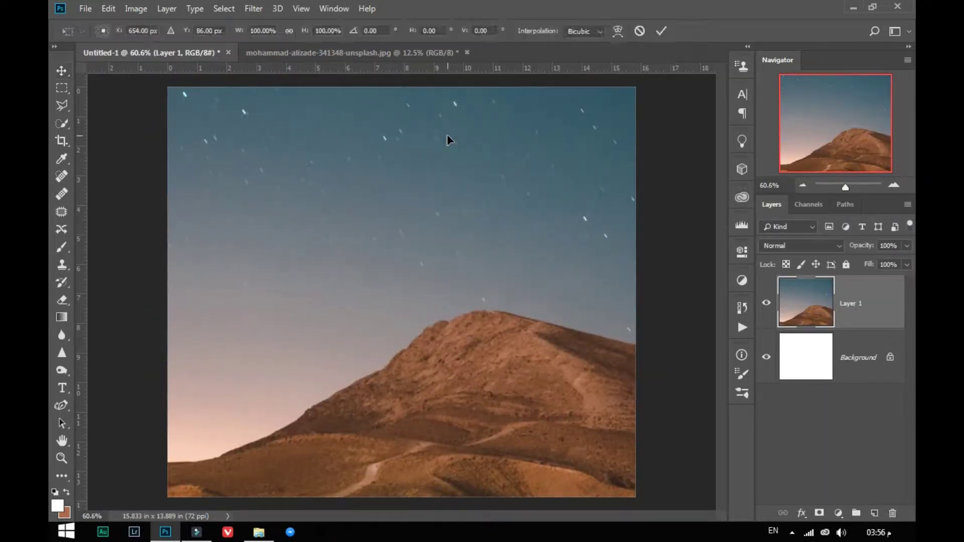
left_click_drag(508, 226, 415, 328)
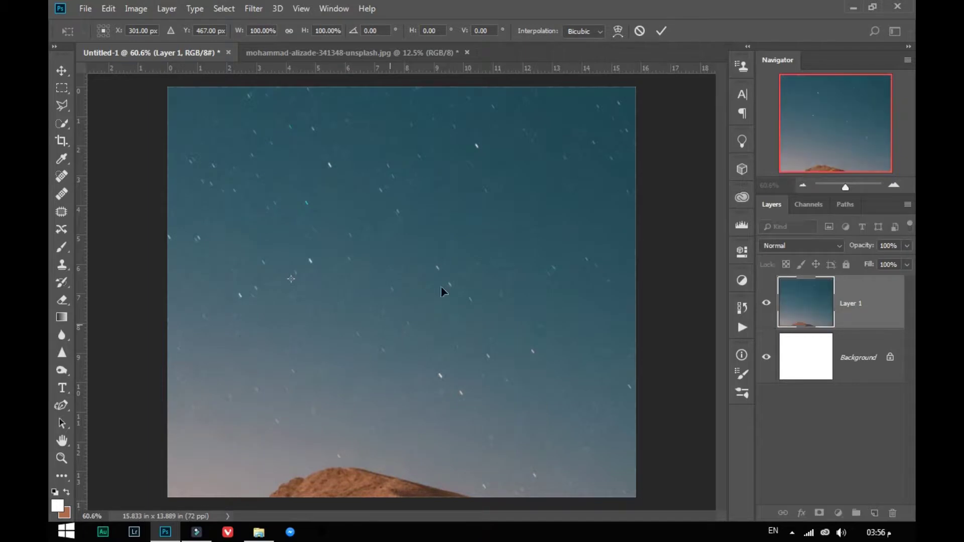
left_click_drag(844, 188, 837, 188)
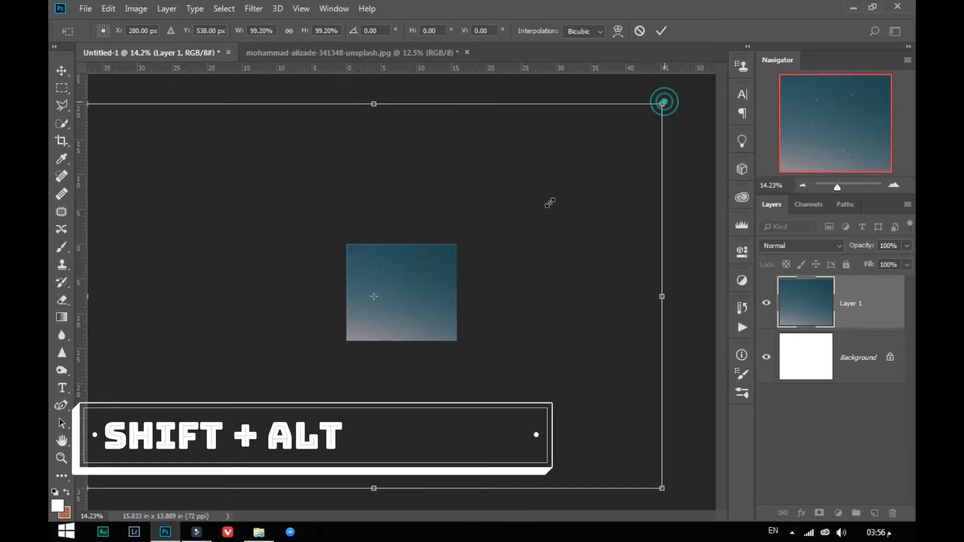
left_click_drag(664, 102, 488, 231)
left_click_drag(431, 290, 486, 294)
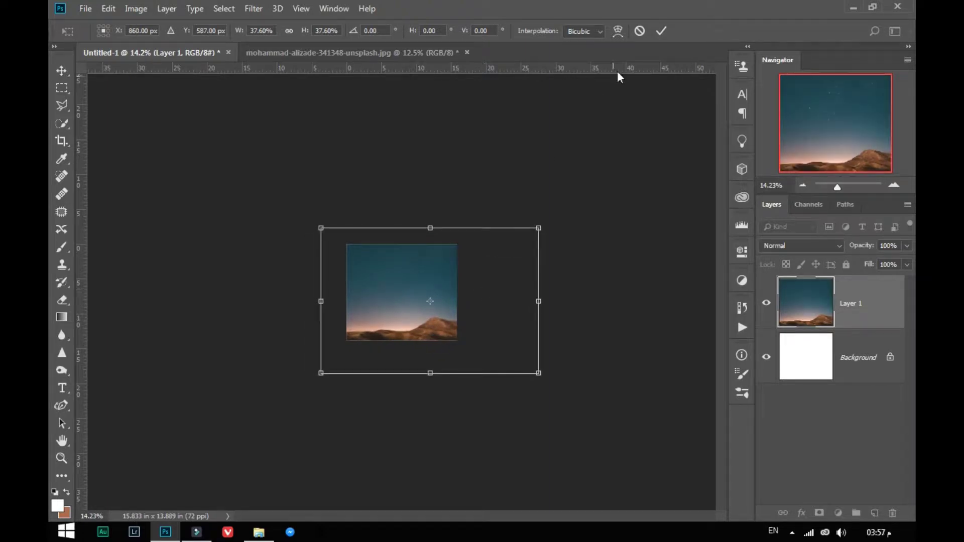
left_click(661, 35)
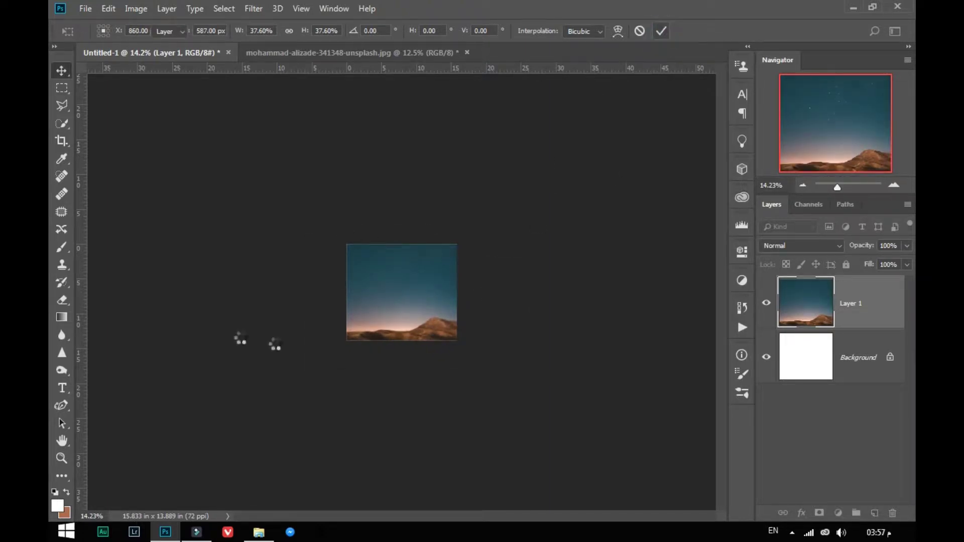
left_click(62, 458)
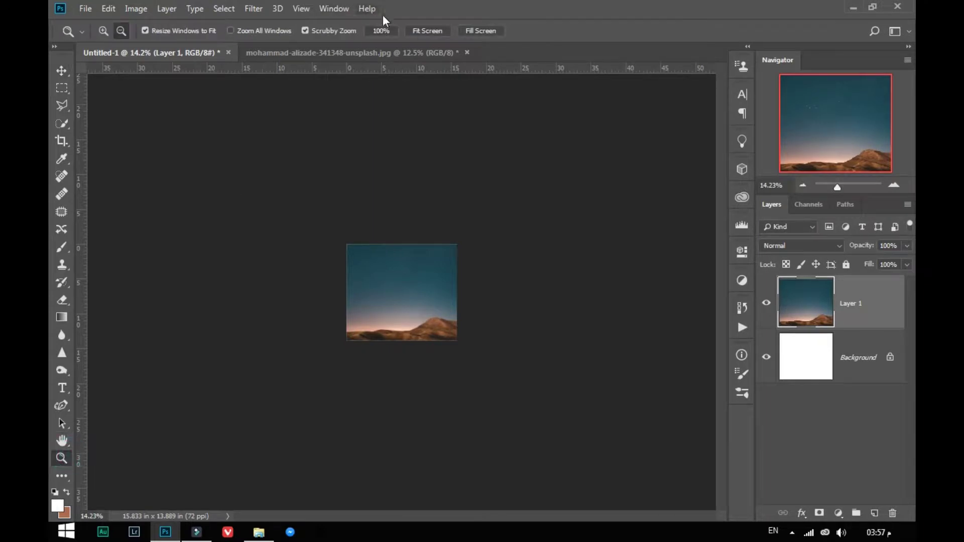
- Fit the canvas to the window and close the original mountain photo without saving
left_click(417, 32)
left_click(467, 52)
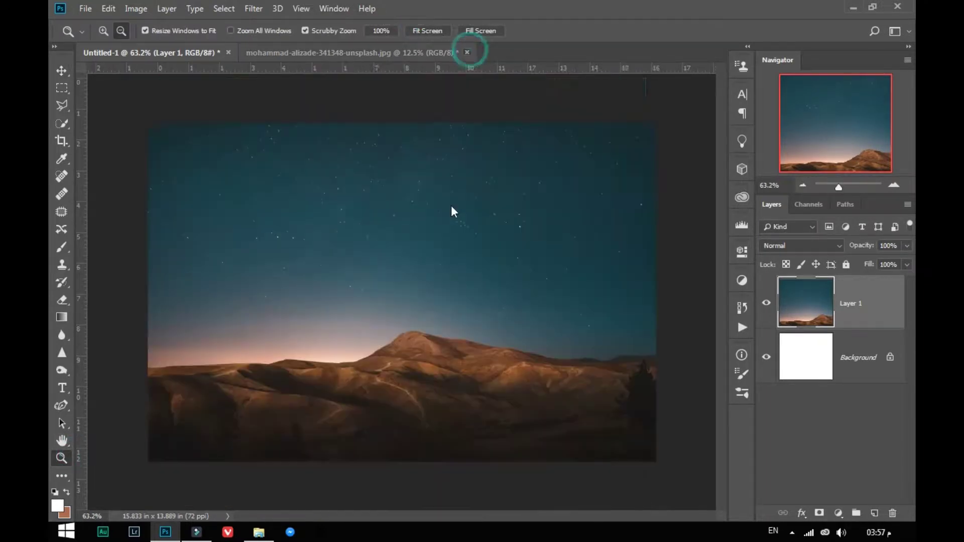
left_click(463, 205)
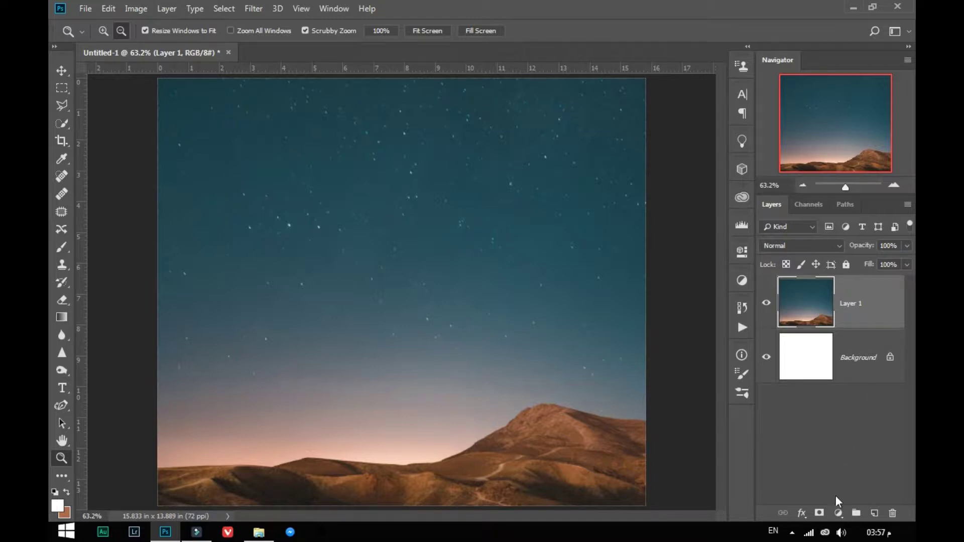
- Add a Brightness/Contrast adjustment layer with brightness 75 and contrast 15
left_click(837, 512)
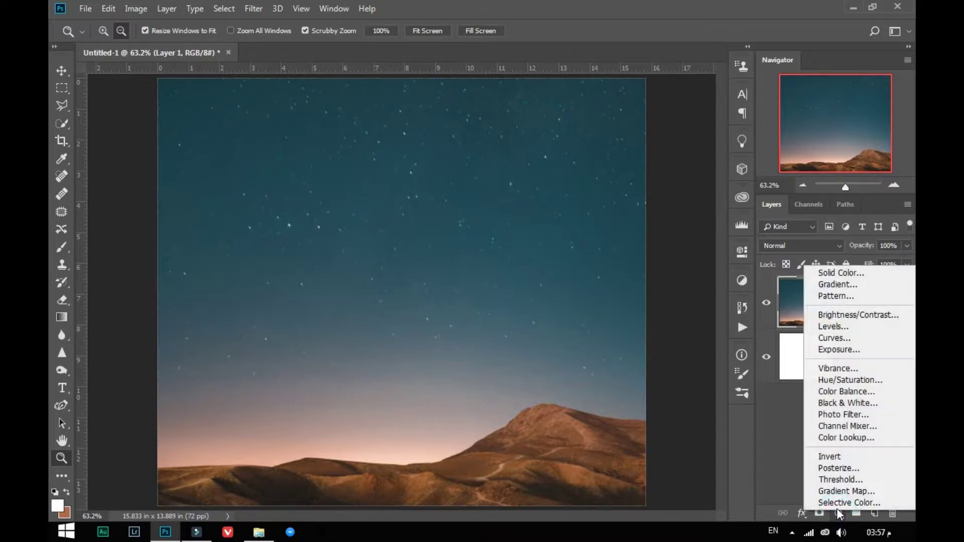
left_click(853, 314)
left_click_drag(647, 323, 659, 323)
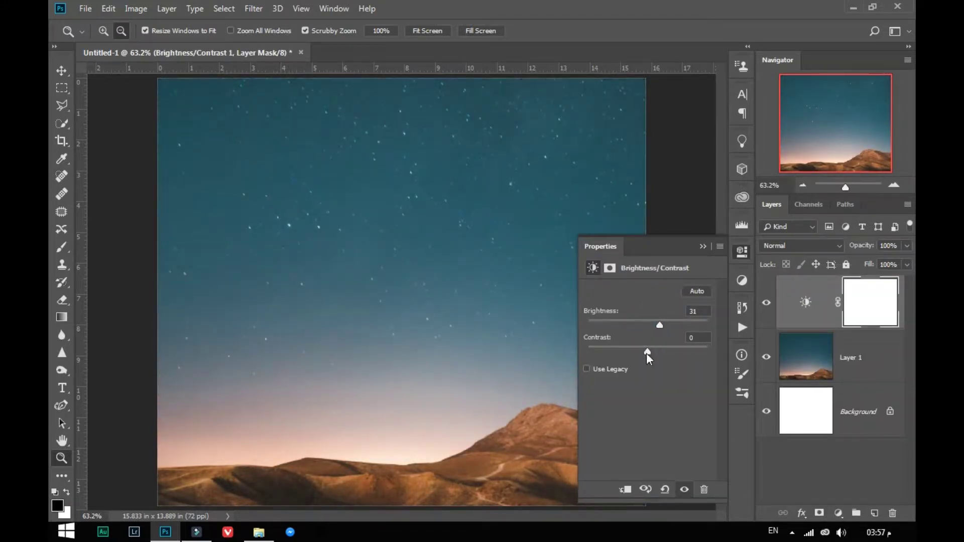
left_click(697, 311)
left_click_drag(637, 316, 676, 327)
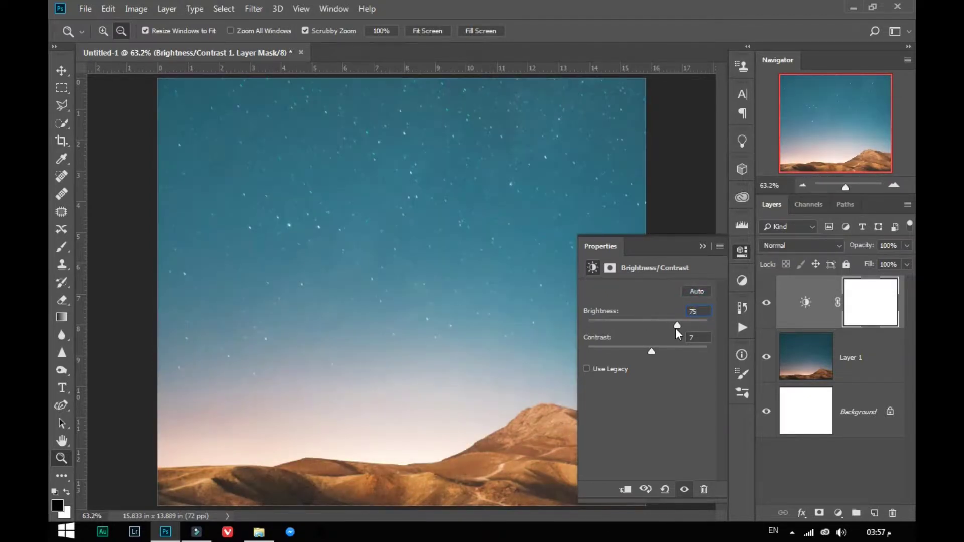
left_click(696, 335)
type("15")
left_click(743, 244)
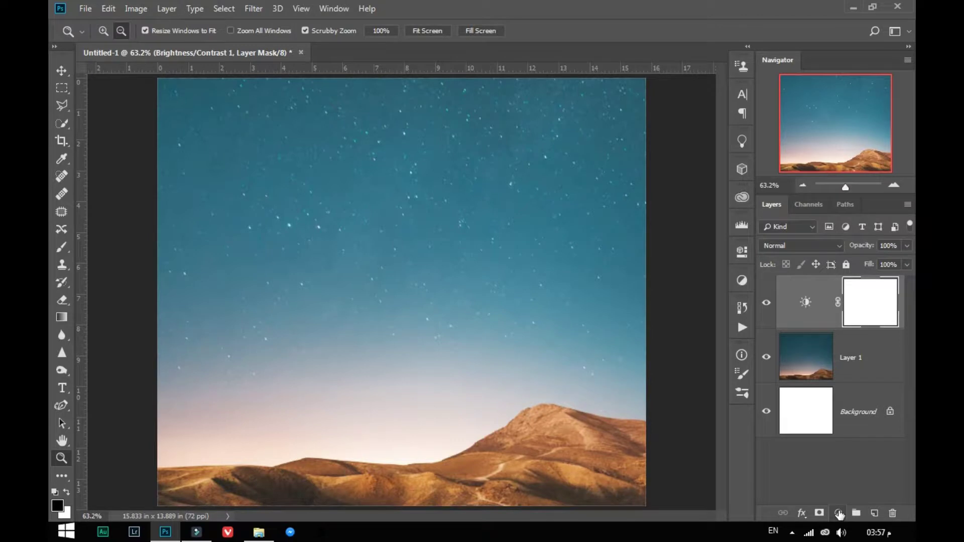
- On a new Layer 2, lasso-select the mountains from the ridge line down to the canvas bottom
key("ctrl+shift+alt+n")
key("l")
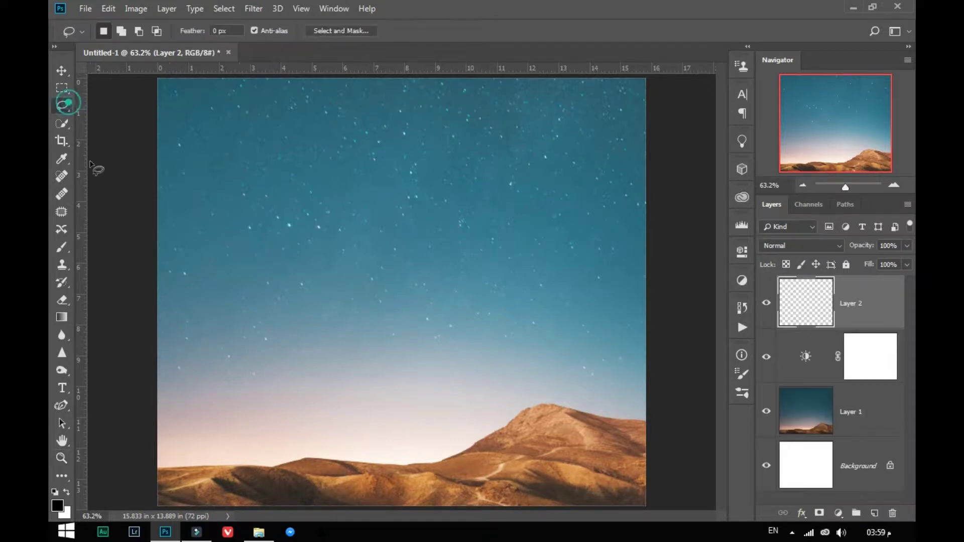
left_click_drag(158, 455, 229, 448)
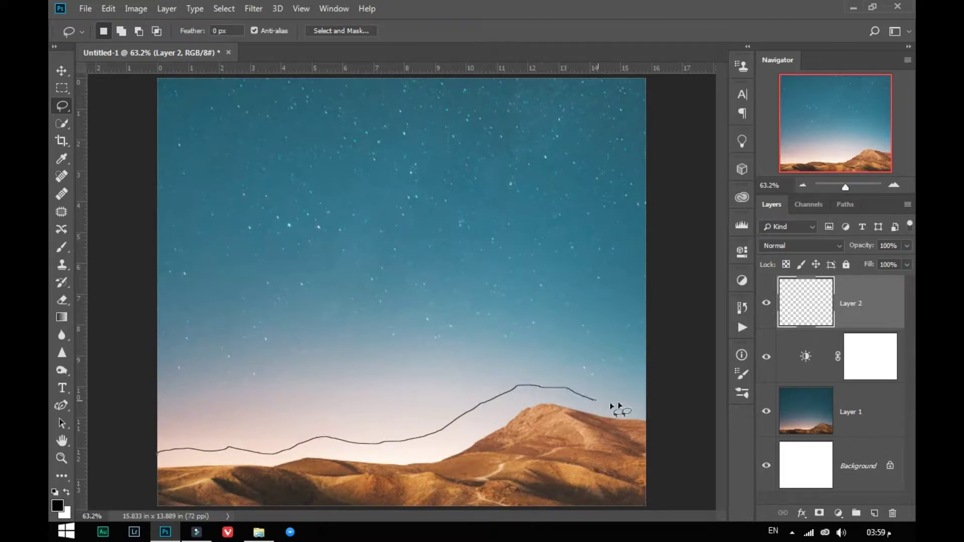
left_click_drag(664, 413, 678, 512)
left_click_drag(623, 524, 123, 532)
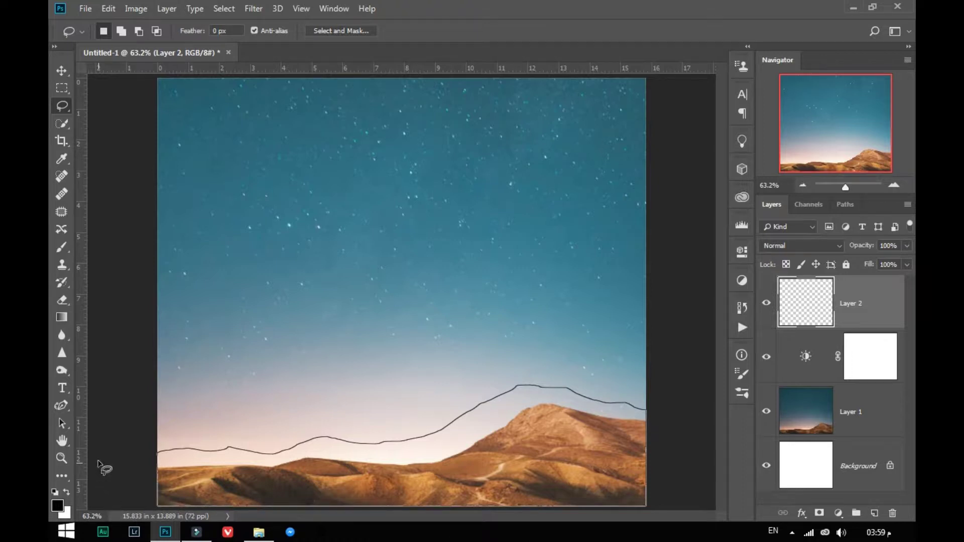
left_click_drag(98, 450, 100, 452)
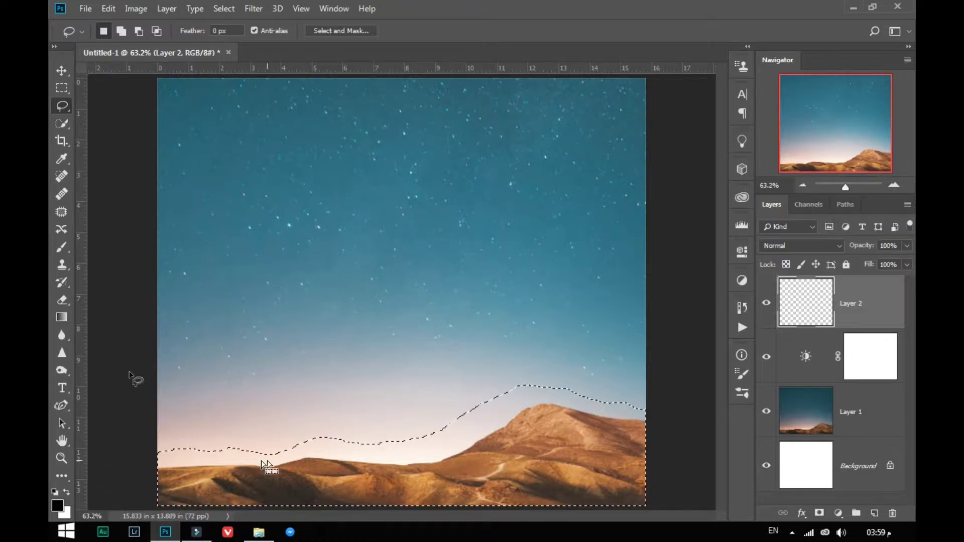
- Paint the mountain selection solid black and deselect it
left_click(62, 245)
mouse_move(172, 451)
left_mouse_down()
mouse_move(584, 475)
mouse_move(450, 387)
left_mouse_up()
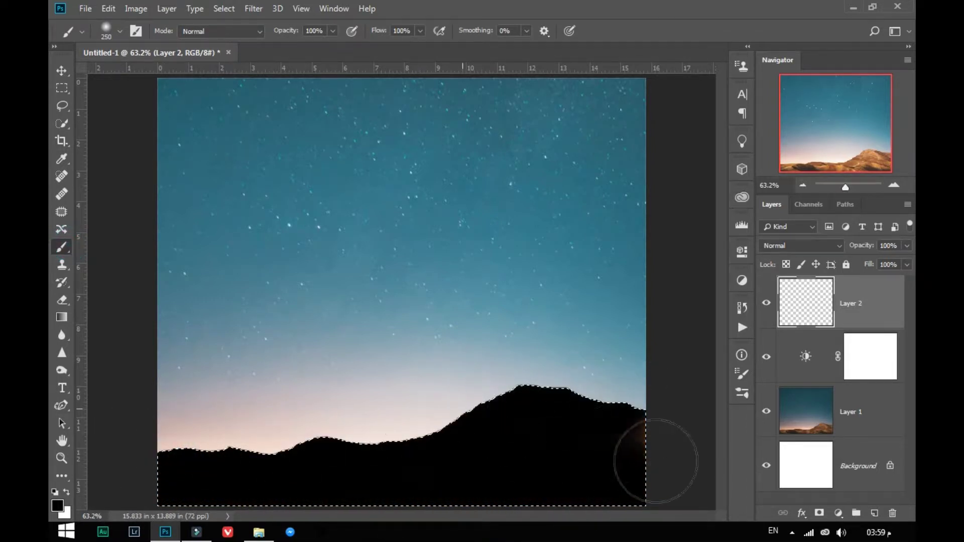
key("ctrl+d")
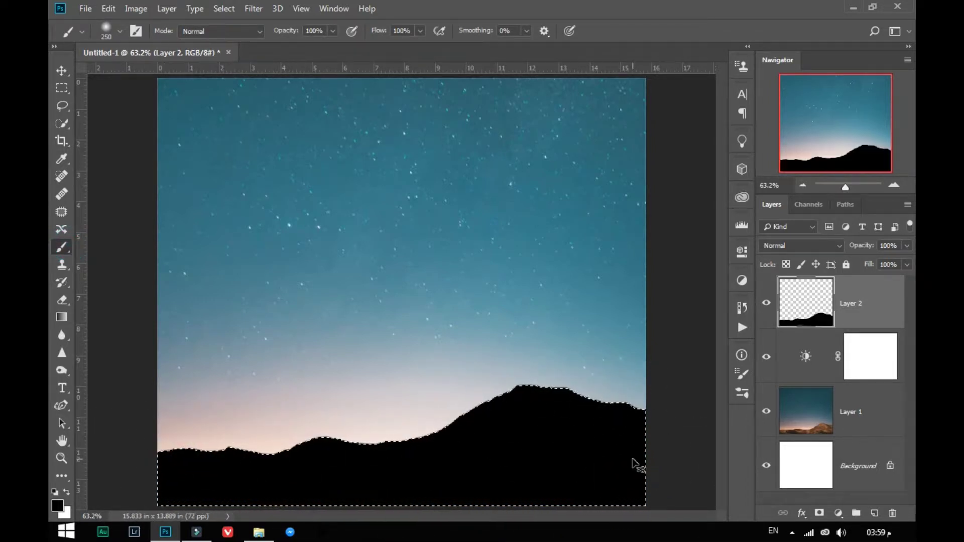
left_click(63, 69)
- Open paul-green-153196-unsplash in Photoshop, zoom in, and unlock its Background as Layer 0
left_click(259, 531)
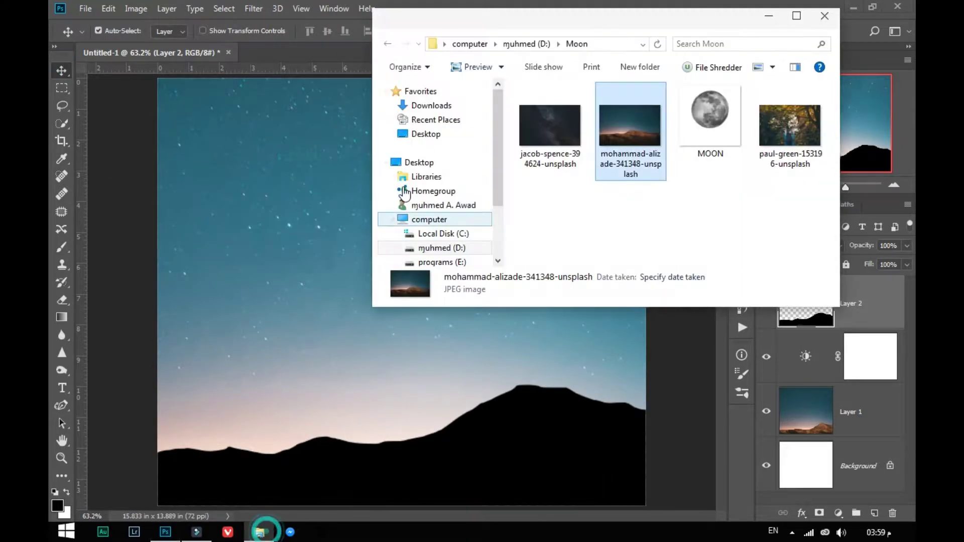
left_click_drag(790, 126, 179, 275)
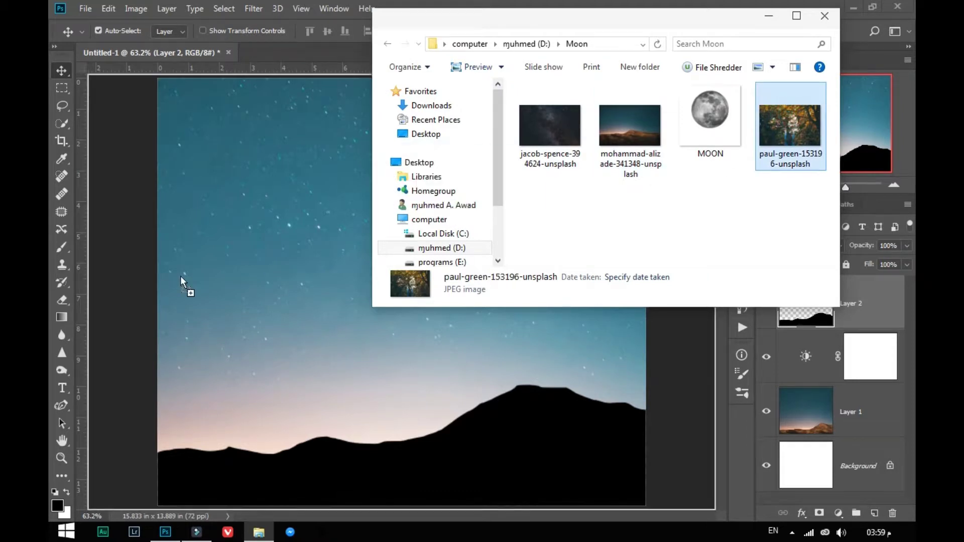
left_click_drag(76, 381, 73, 381)
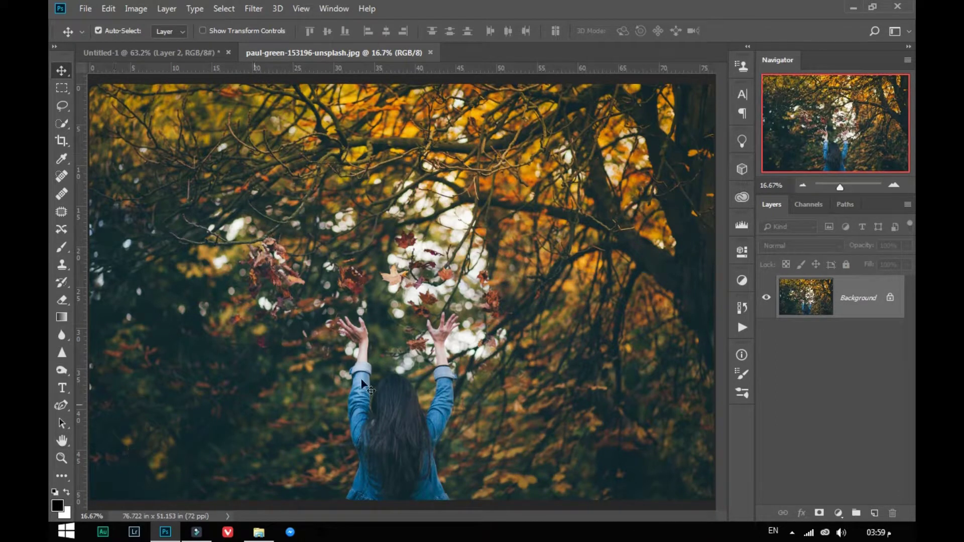
left_click(52, 459)
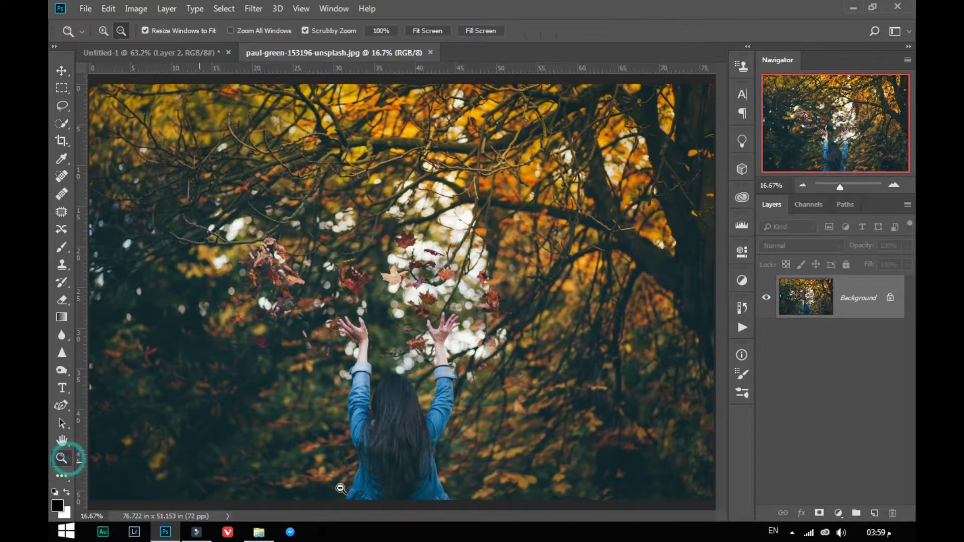
left_click_drag(386, 477, 413, 469)
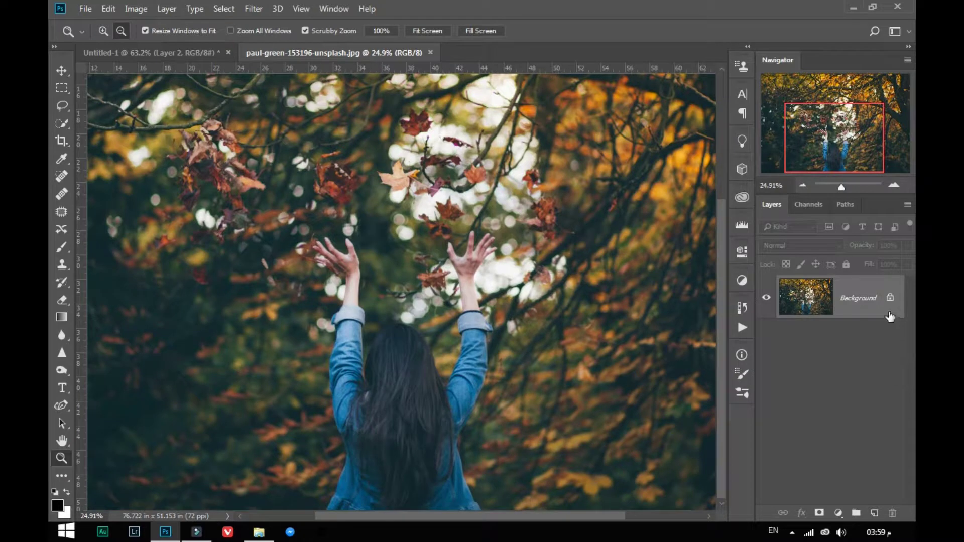
left_click(890, 300)
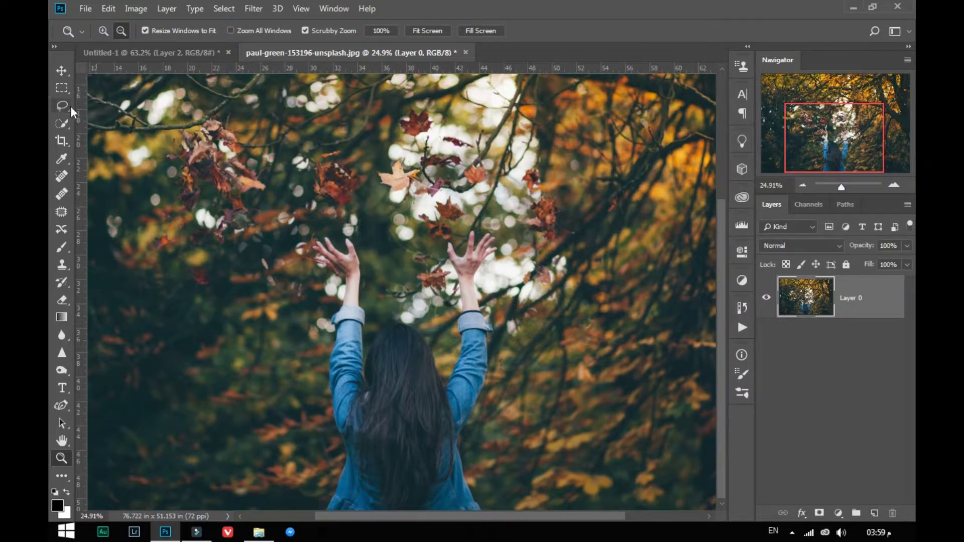
- Quick-select the woman's body, hair and arms, removing background by the right arm and adding both hands
left_click(63, 122)
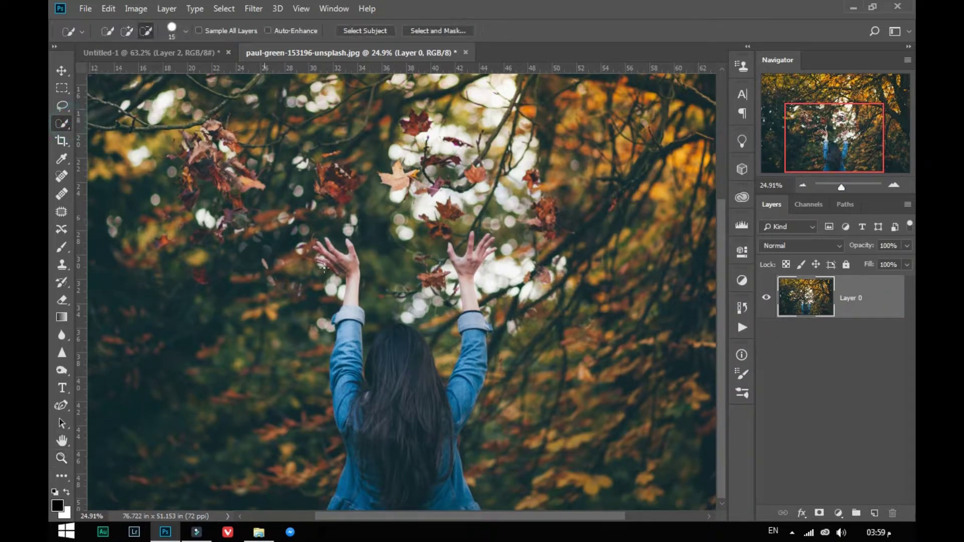
left_click_drag(348, 336, 410, 424)
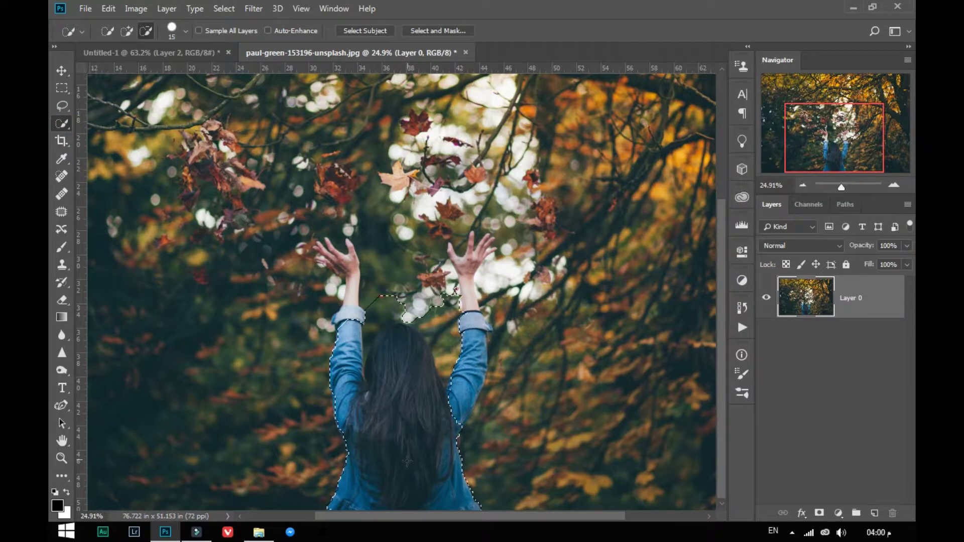
left_click(469, 281)
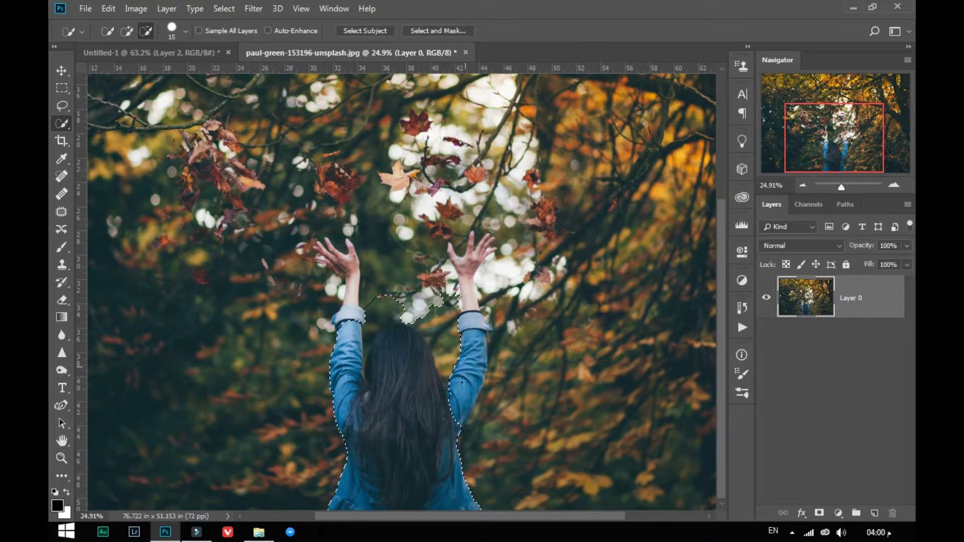
left_click_drag(462, 382, 462, 384)
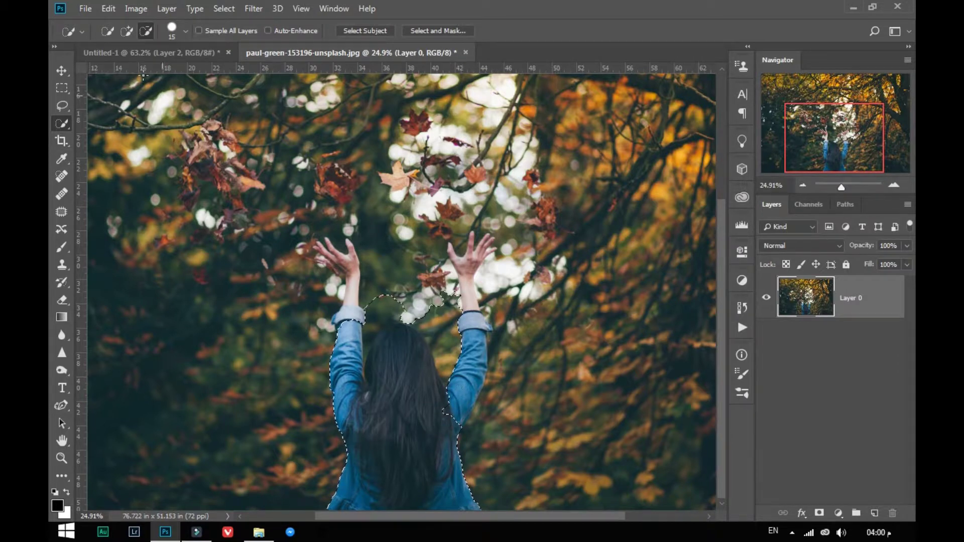
left_click(126, 30)
left_click_drag(349, 302, 352, 279)
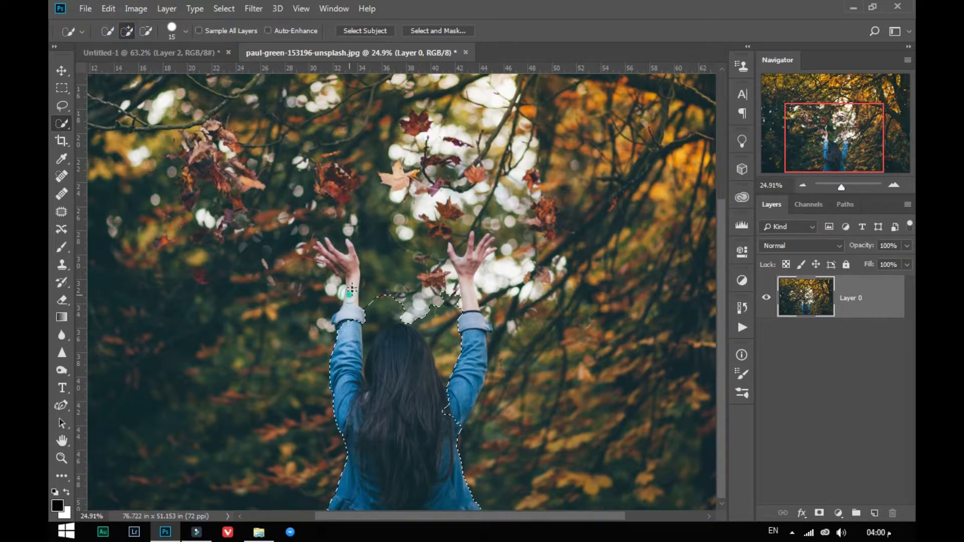
left_click_drag(489, 354, 467, 236)
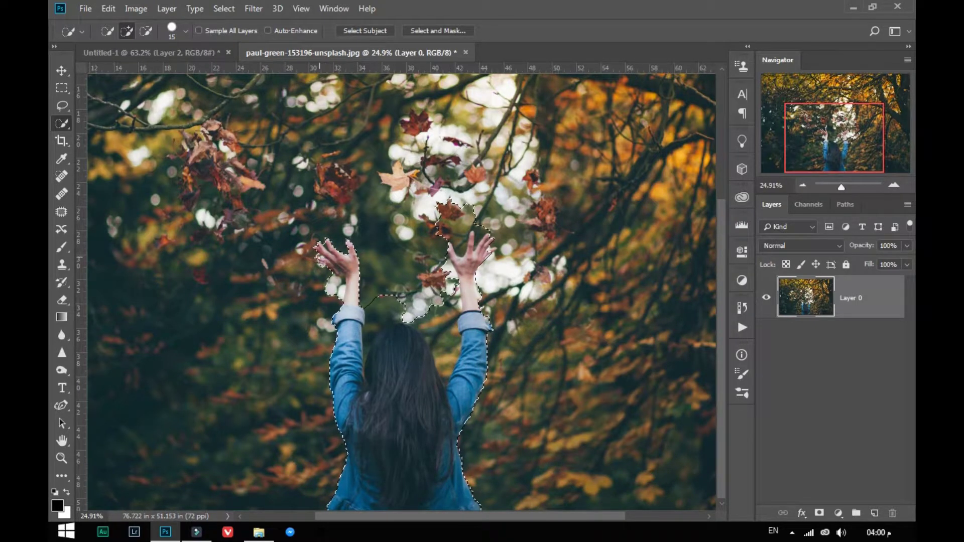
- Zoom in on the wrist cuff and lasso the background between the arm and head
key("z")
left_click_drag(326, 316, 430, 328)
left_click_drag(469, 516, 567, 516)
key("l")
mouse_move(207, 259)
left_mouse_down()
mouse_move(223, 291)
mouse_move(221, 222)
left_mouse_up()
- Trim background above the head and between the hair and arm from the selection
scroll(222, 221, "down", 3)
mouse_move(222, 266)
left_mouse_down()
mouse_move(209, 221)
mouse_move(258, 260)
left_mouse_up()
scroll(210, 226, "down", 5)
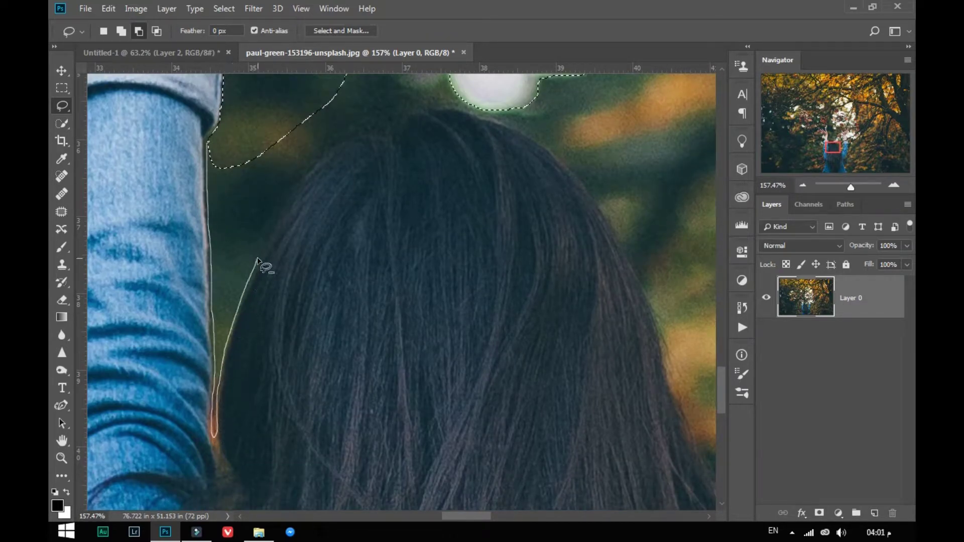
left_click_drag(257, 260, 221, 151)
scroll(363, 308, "up", 6)
mouse_move(362, 308)
left_mouse_down()
mouse_move(351, 308)
mouse_move(380, 191)
mouse_move(423, 413)
mouse_move(459, 329)
left_mouse_up()
left_click_drag(518, 125, 377, 88)
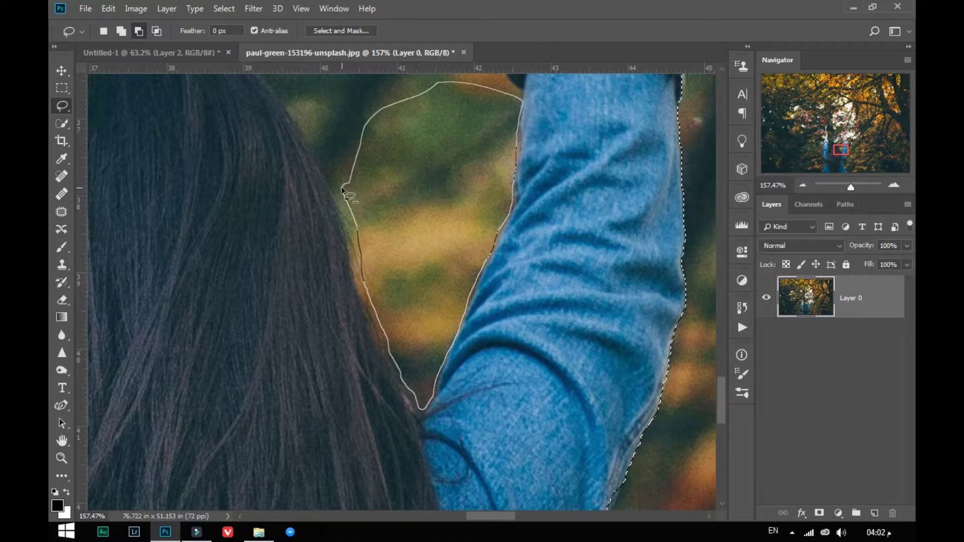
- Lasso along the raised arm and outline the raised hand and fingers precisely
scroll(518, 428, "up", 6)
left_click_drag(514, 301, 353, 426)
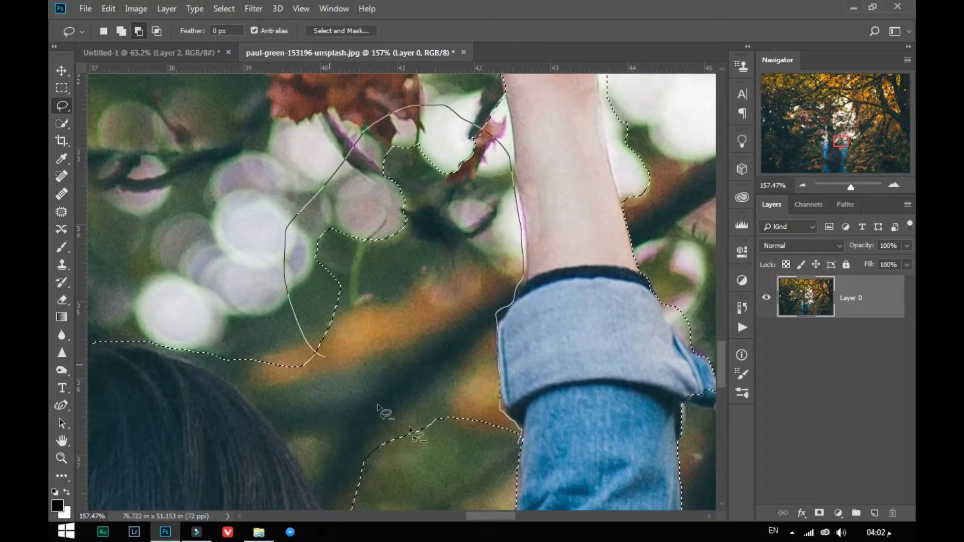
scroll(398, 387, "down", 5)
scroll(354, 426, "down", 3)
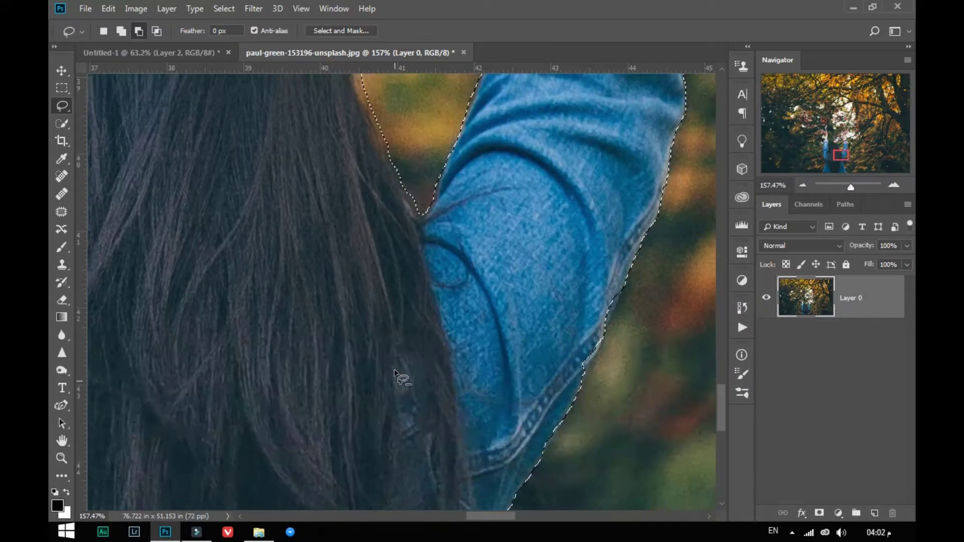
scroll(354, 425, "up", 15)
left_click_drag(354, 426, 472, 232)
left_click_drag(507, 352, 490, 412)
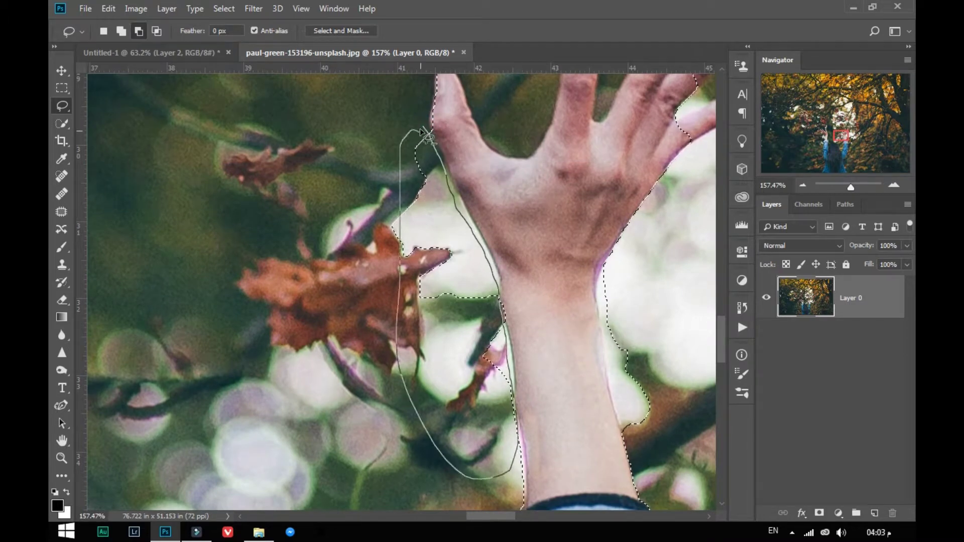
scroll(489, 412, "up", 12)
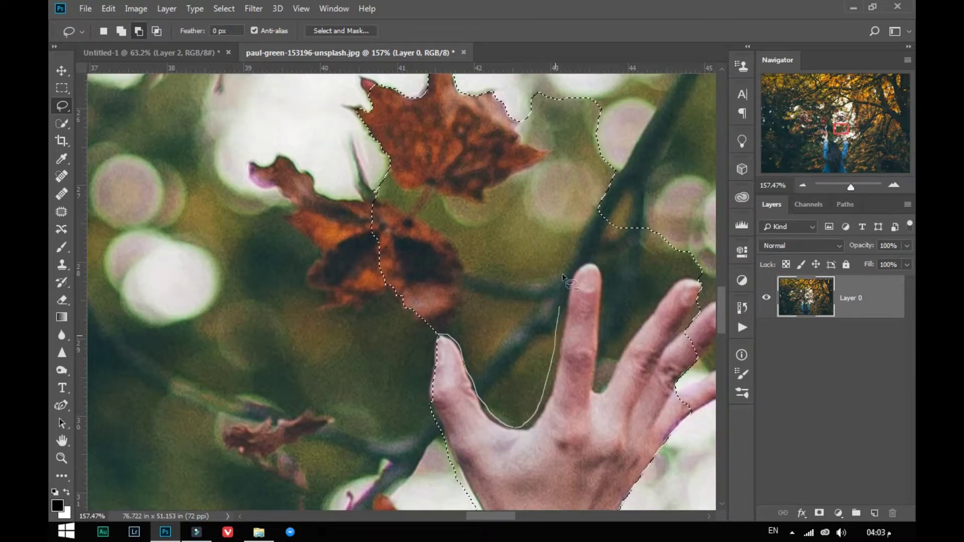
mouse_move(489, 412)
left_mouse_down()
mouse_move(495, 342)
mouse_move(517, 334)
left_mouse_up()
scroll(495, 347, "right", 5)
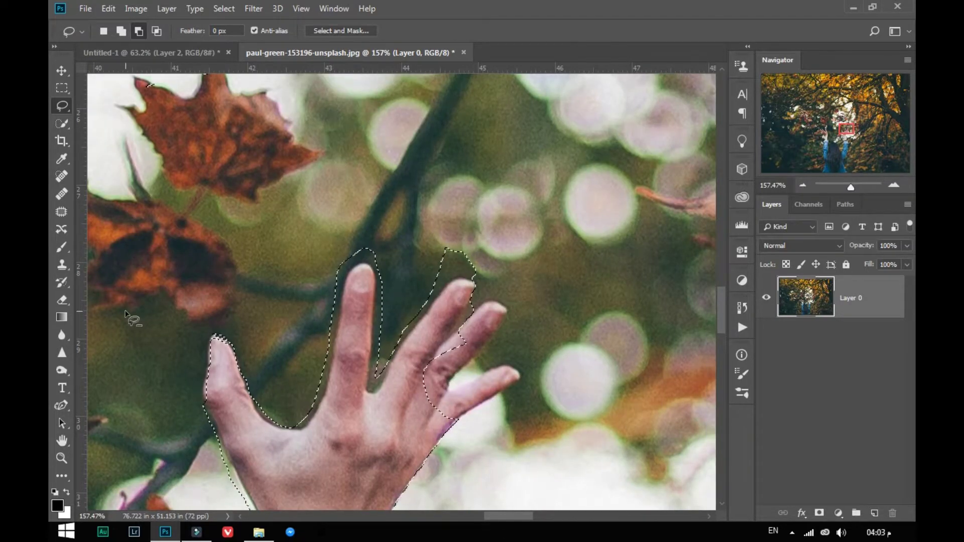
- Re-zoom on the wrist, add its edge to the selection and tighten around the fingertips
key("z")
key("ctrl+0")
left_click(115, 191)
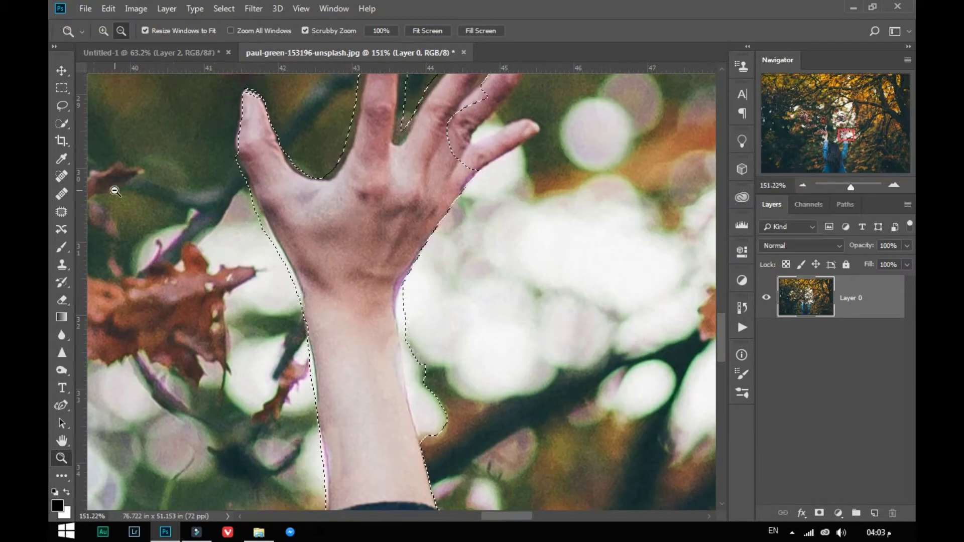
key("l")
left_click_drag(442, 277, 403, 297)
left_click_drag(411, 399, 441, 280)
scroll(502, 266, "up", 3)
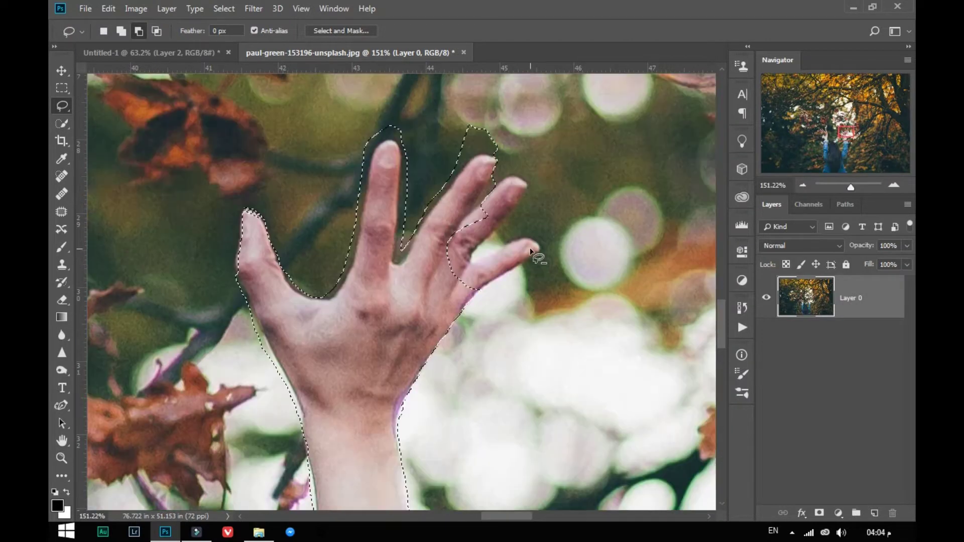
scroll(465, 205, "up", 1)
left_click_drag(403, 273, 502, 176)
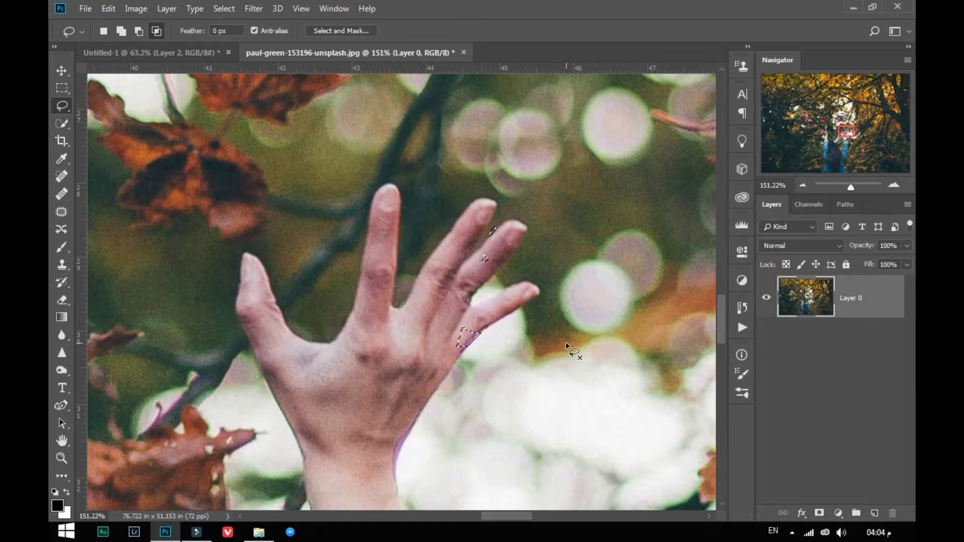
- Add the ring finger and sleeve cuff to the selection and correct the edge beside the cuff
key("w")
mouse_move(487, 256)
left_mouse_down()
mouse_move(514, 228)
mouse_move(482, 296)
mouse_move(494, 251)
left_mouse_up()
key("l")
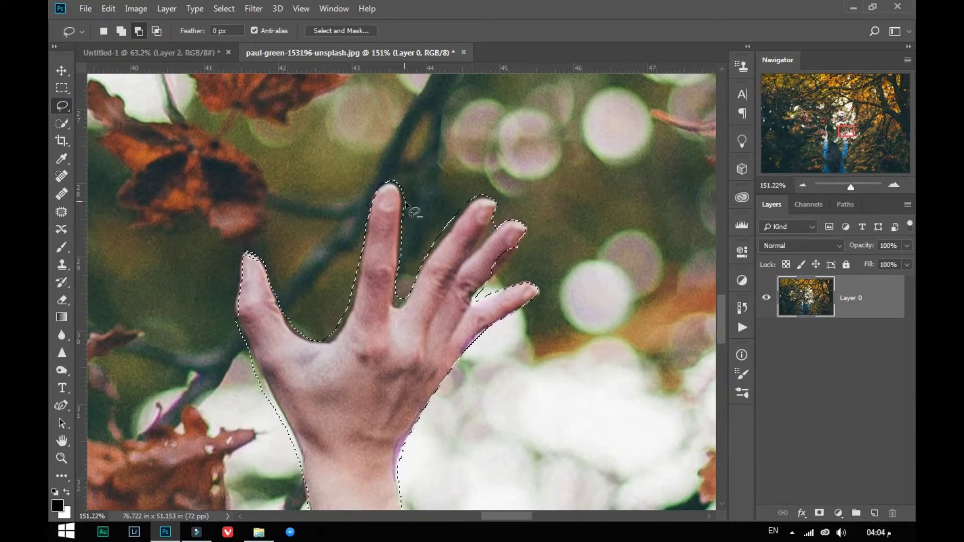
key("w")
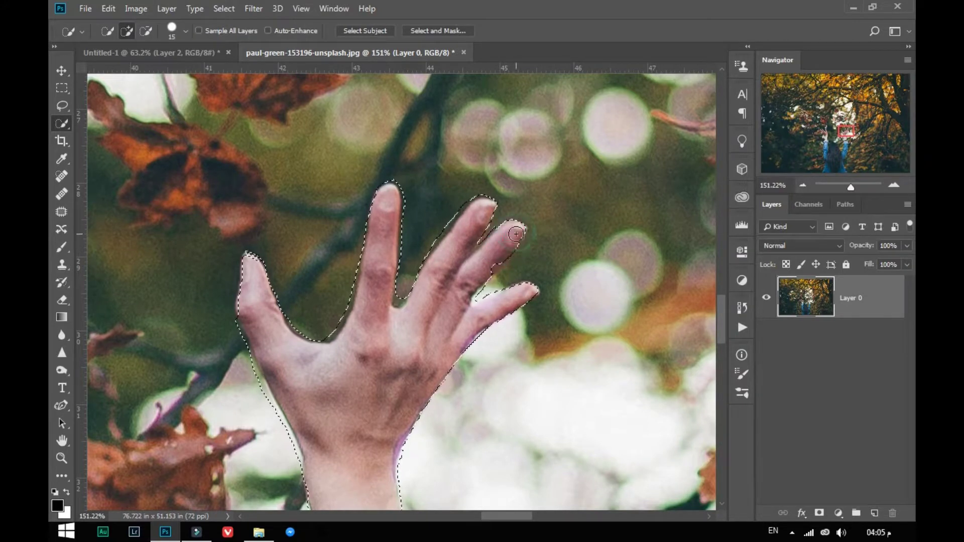
scroll(495, 294, "down", 10)
left_click(501, 288)
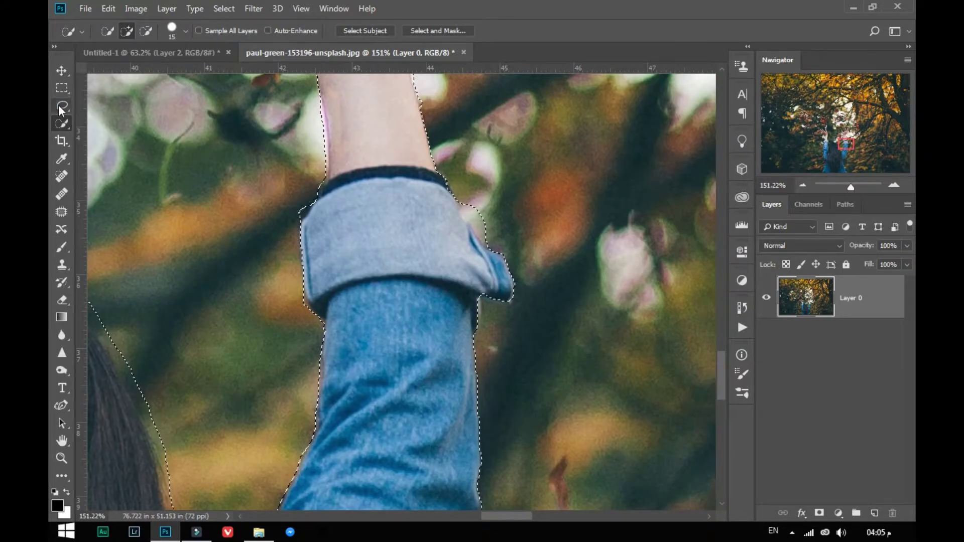
key("l")
left_click_drag(461, 193, 489, 246)
scroll(528, 504, "up", 10)
scroll(528, 504, "left", 5)
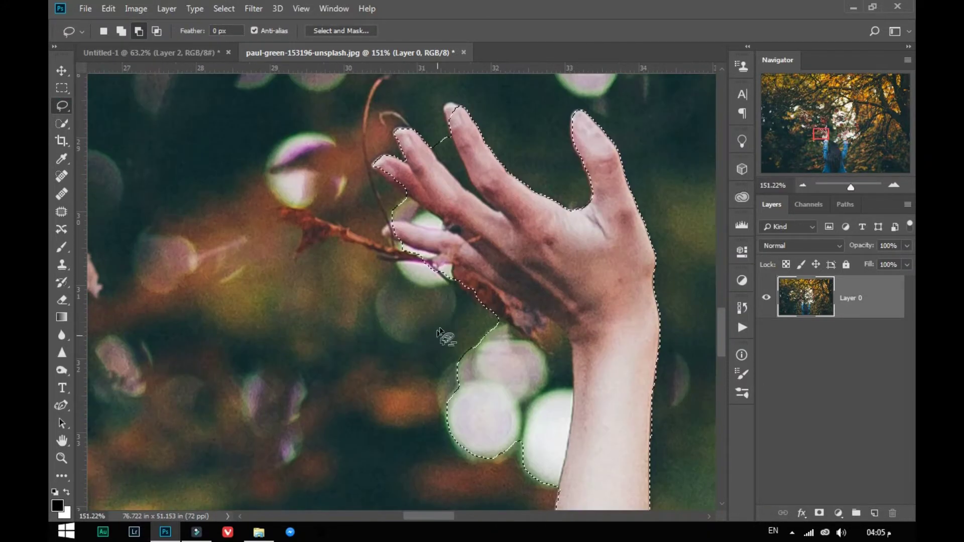
- Trace the other hand's wrist along the branch, then start a Polygonal Lasso outline between the fingers
mouse_move(562, 389)
left_mouse_down()
mouse_move(556, 466)
mouse_move(387, 271)
mouse_move(559, 389)
left_mouse_up()
left_click_drag(565, 407, 392, 296)
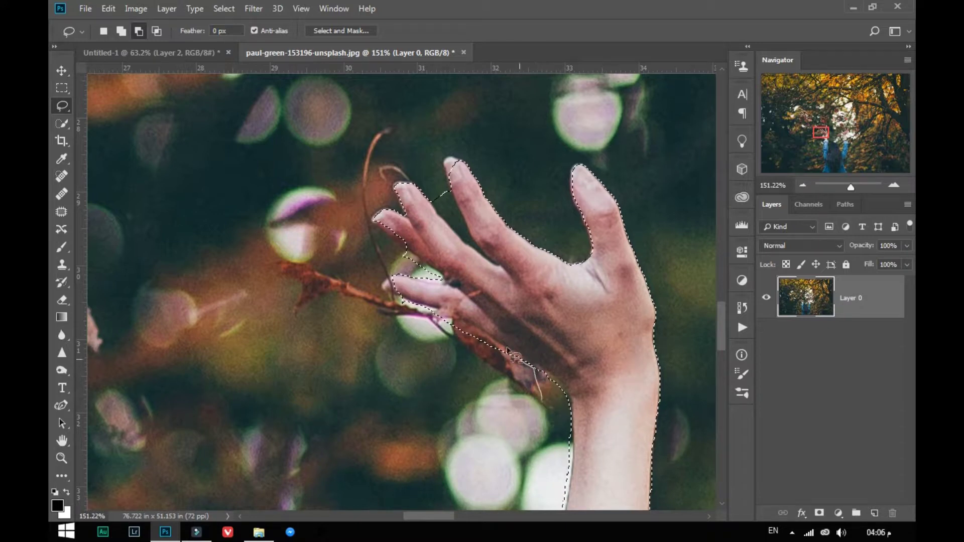
left_click(62, 123)
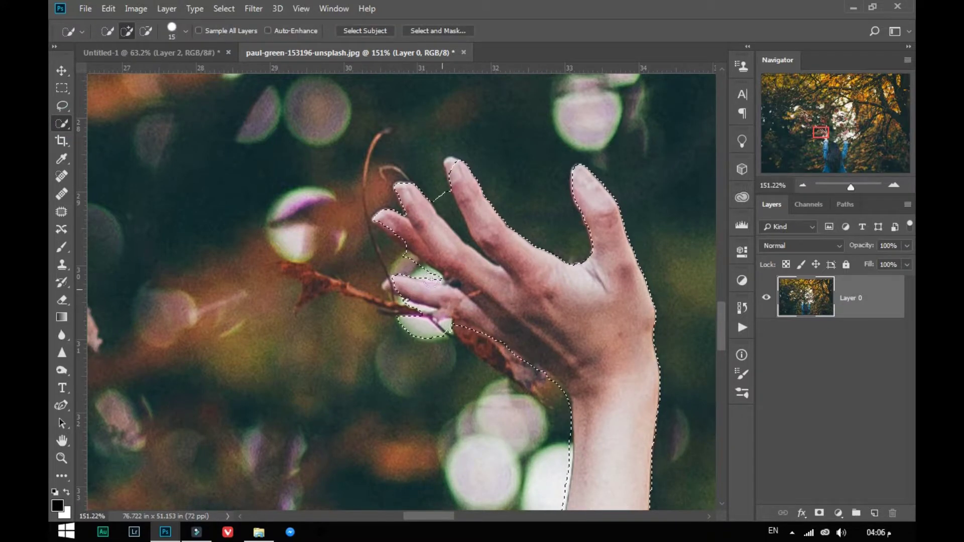
right_click(62, 106)
left_click(83, 118)
left_click(561, 424)
left_click(561, 387)
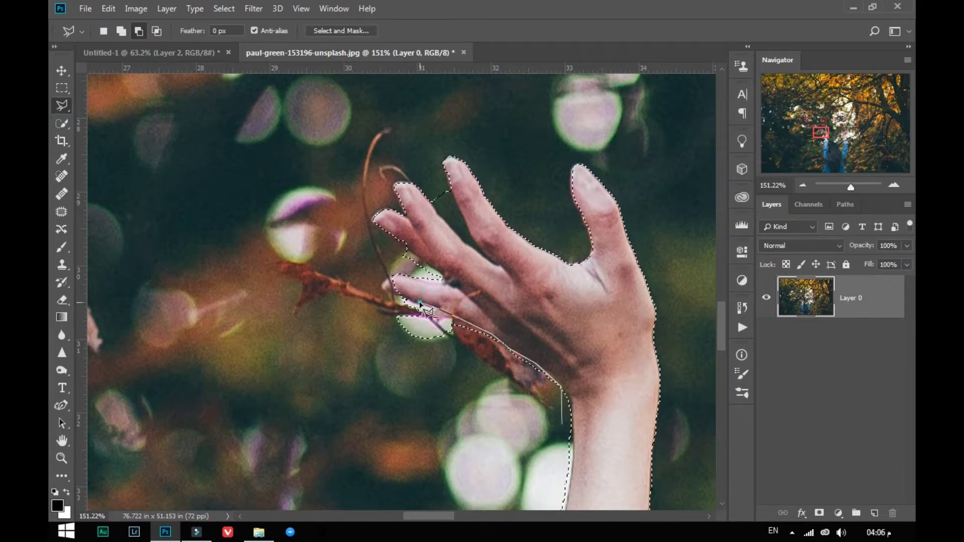
scroll(482, 341, "up", 3)
- Remove the gap between the fingers, then set a tiny mask brush at 57% opacity zoomed on the thumb
double_click(441, 248)
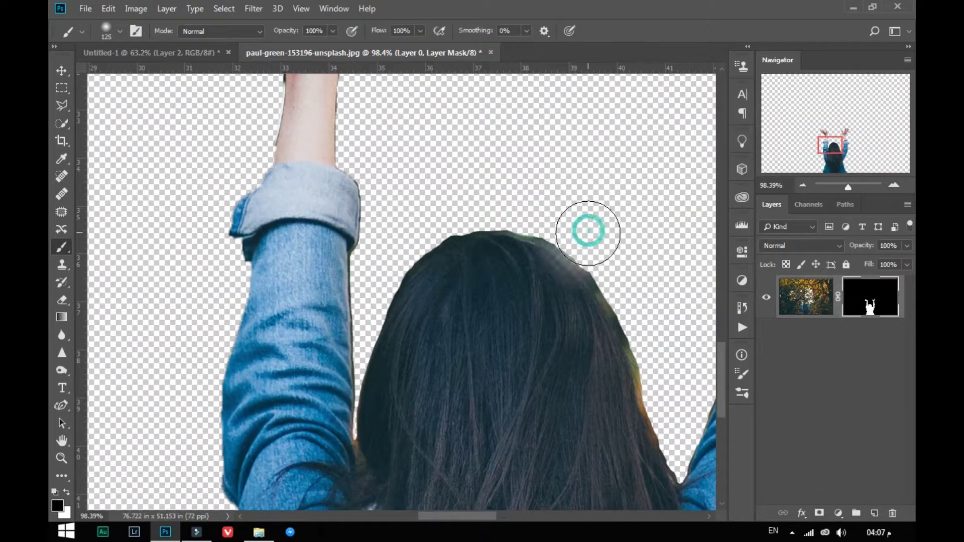
key("bracketleft")
key("bracketleft")
key("bracketleft")
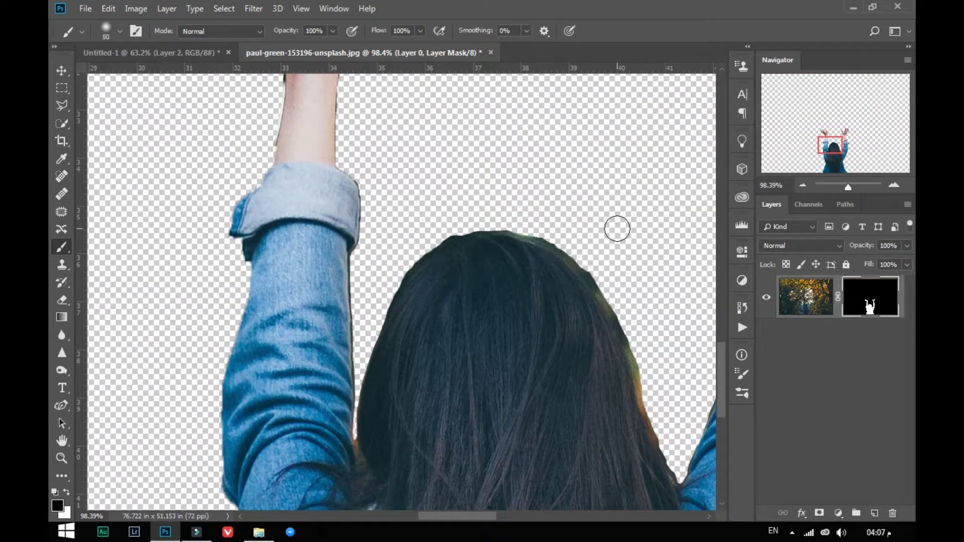
scroll(579, 320, "down", 2)
scroll(552, 332, "up", 3)
scroll(508, 349, "up", 2)
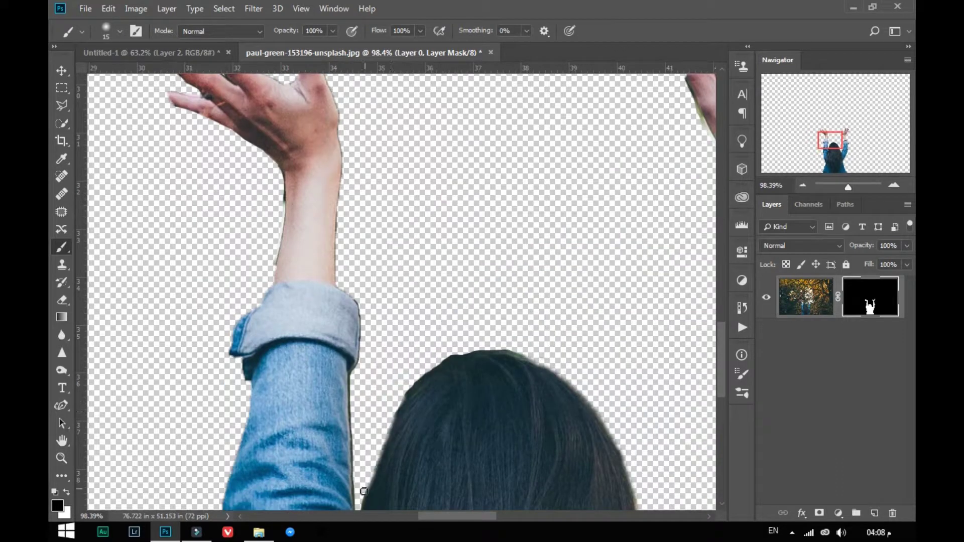
scroll(276, 242, "up", 2)
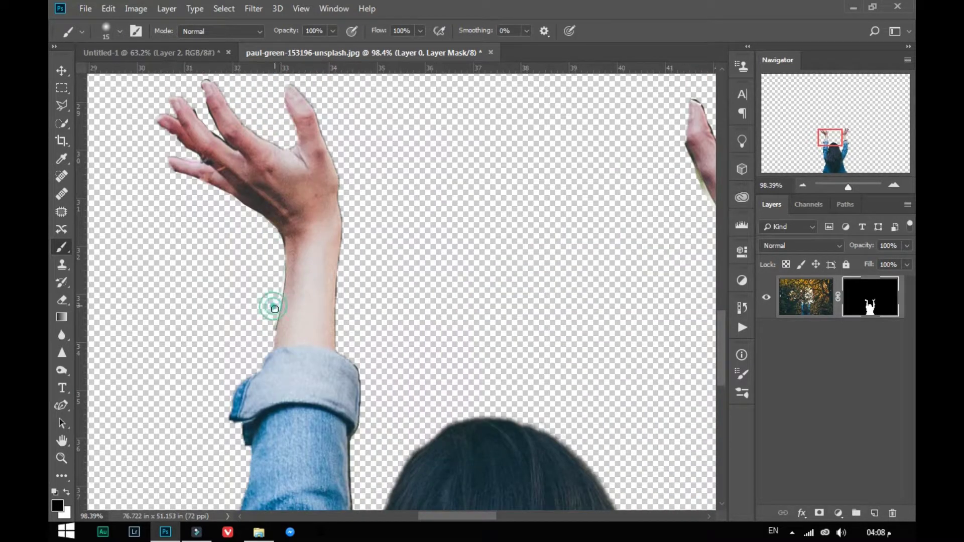
scroll(275, 309, "up", 3)
scroll(535, 234, "right", 5)
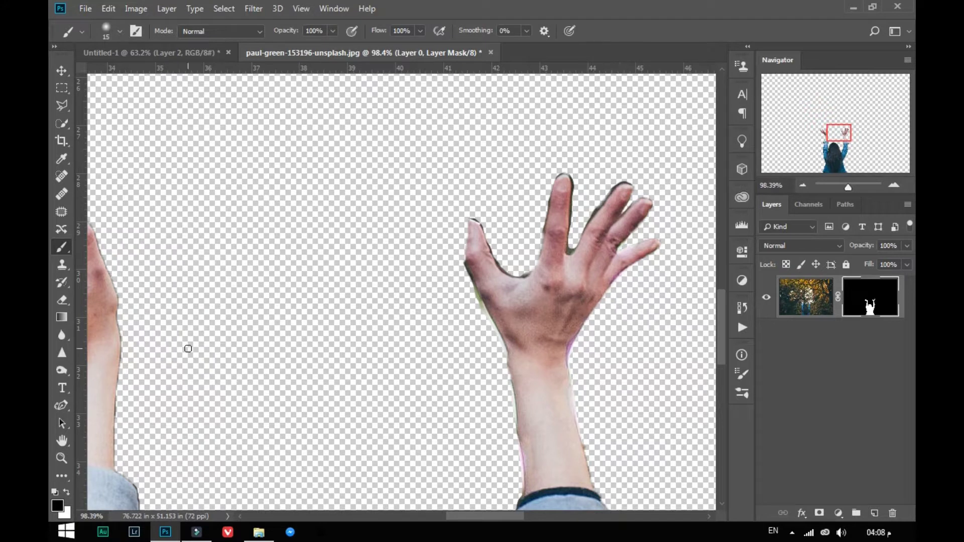
left_click_drag(467, 256, 507, 256)
key("5")
key("7")
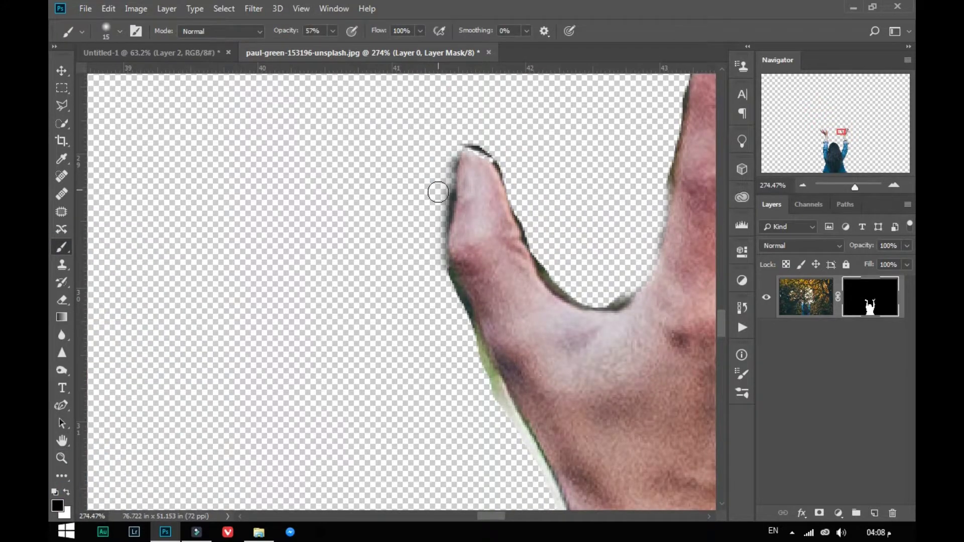
key("bracketleft")
key("bracketleft")
- Paint the fringe off the thumb and index finger edges on Layer 0's mask
left_click_drag(440, 281, 502, 411)
scroll(565, 331, "down", 5)
scroll(565, 331, "up", 2)
scroll(452, 167, "up", 3)
left_click_drag(468, 140, 569, 294)
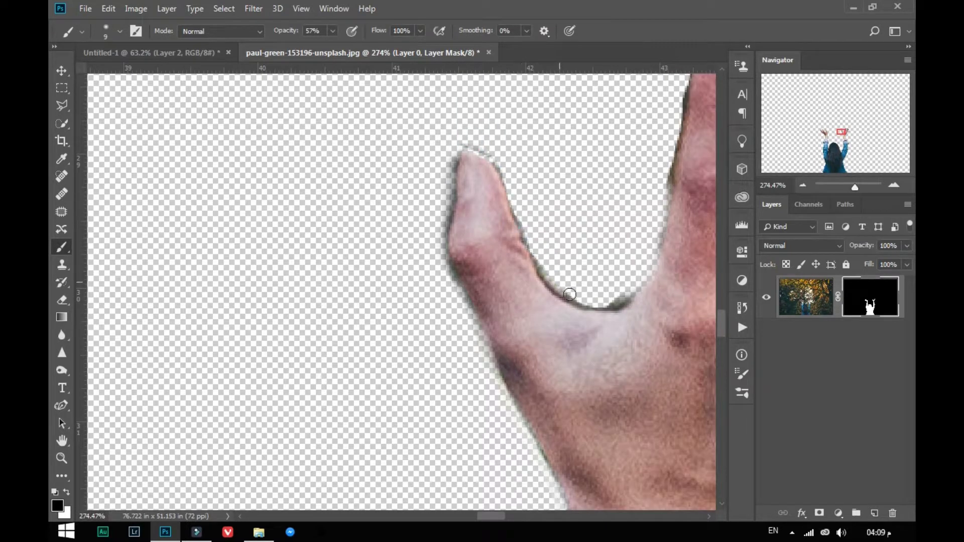
scroll(680, 200, "up", 3)
scroll(681, 200, "right", 8)
mouse_move(345, 134)
left_mouse_down()
mouse_move(388, 251)
mouse_move(387, 344)
mouse_move(477, 183)
mouse_move(514, 156)
mouse_move(547, 169)
mouse_move(478, 201)
left_mouse_up()
- Inspect the remaining hand and sleeve edges and switch the brush to painting with white
scroll(190, 195, "down", 5)
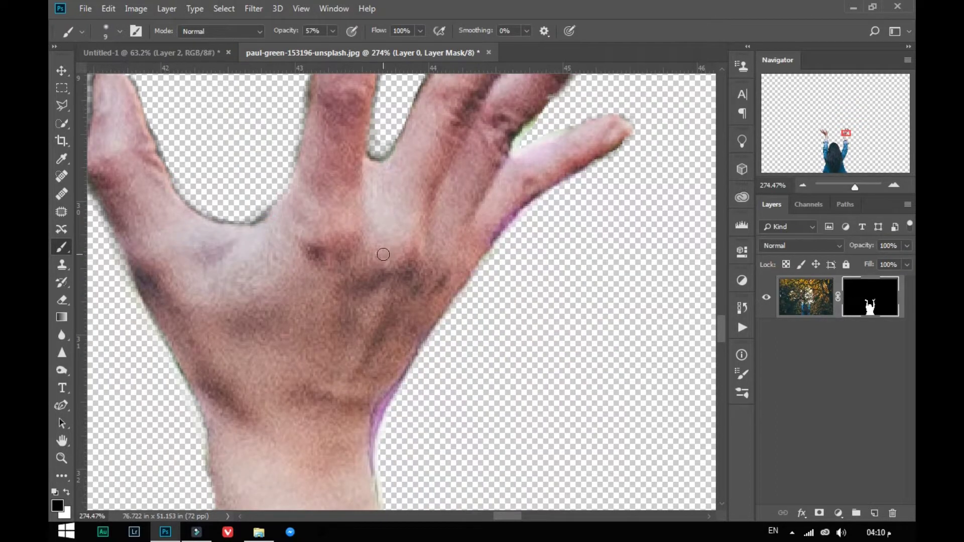
scroll(383, 254, "down", 5)
scroll(381, 405, "down", 7)
scroll(506, 334, "down", 3)
scroll(201, 366, "down", 4)
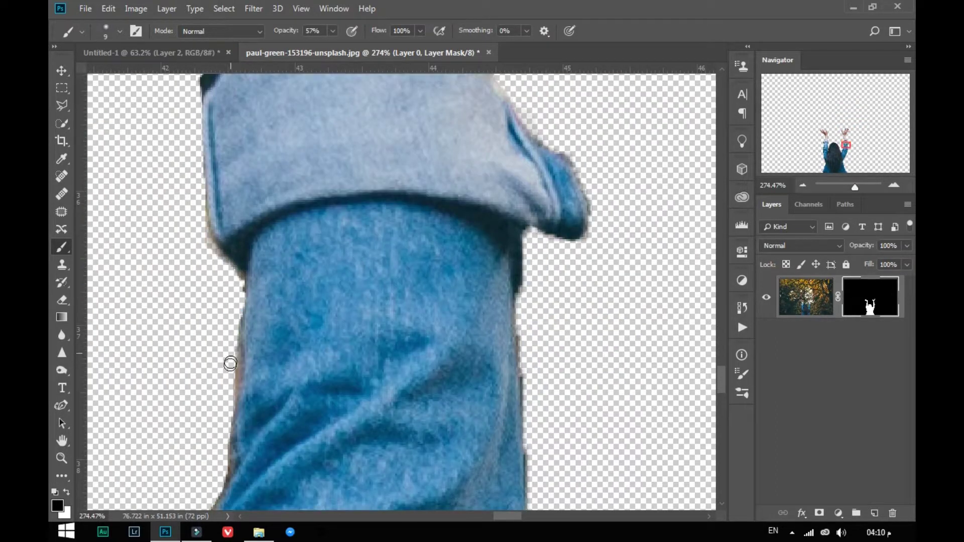
scroll(230, 363, "down", 5)
scroll(533, 216, "left", 15)
scroll(531, 271, "up", 5)
scroll(532, 273, "up", 3)
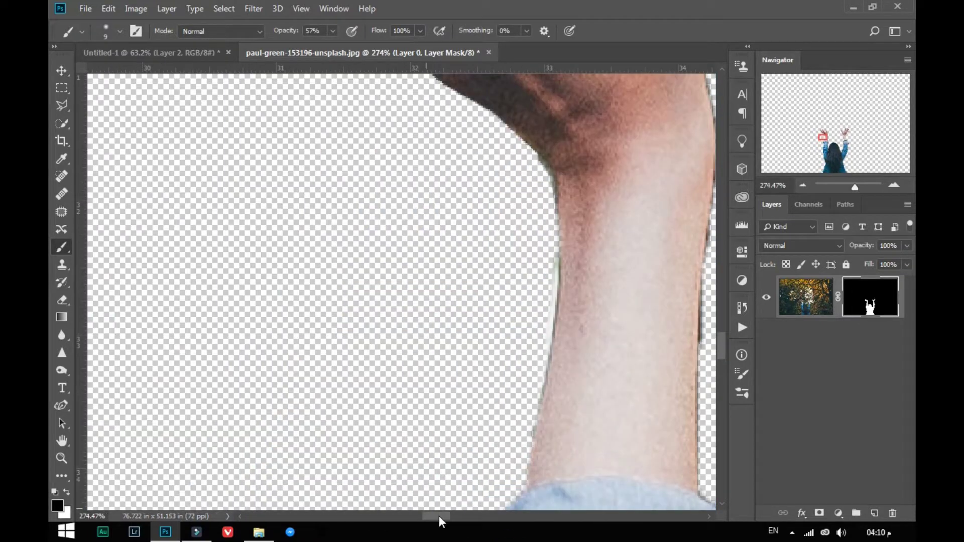
scroll(553, 256, "right", 3)
scroll(547, 270, "up", 2)
scroll(545, 227, "up", 5)
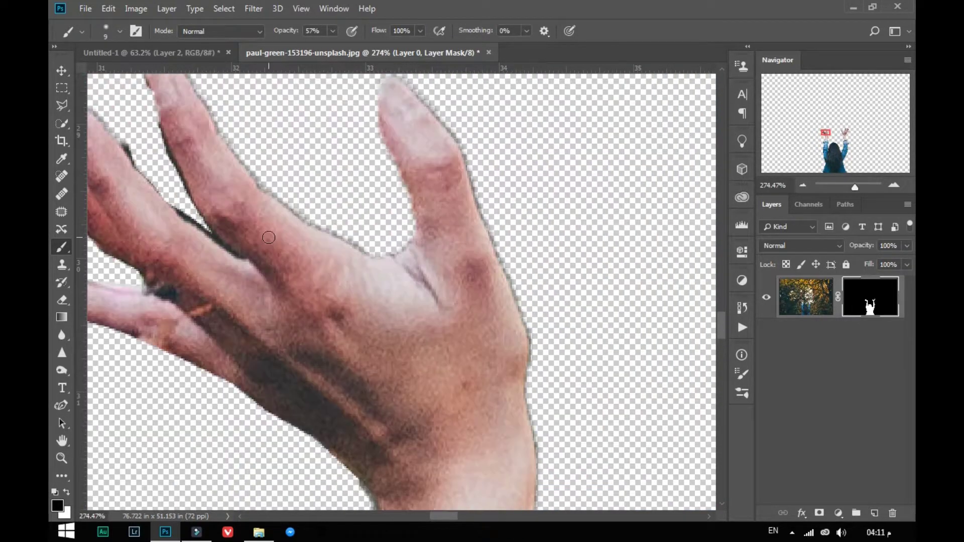
scroll(281, 370, "left", 3)
scroll(282, 370, "down", 3)
key("x")
scroll(324, 110, "up", 3)
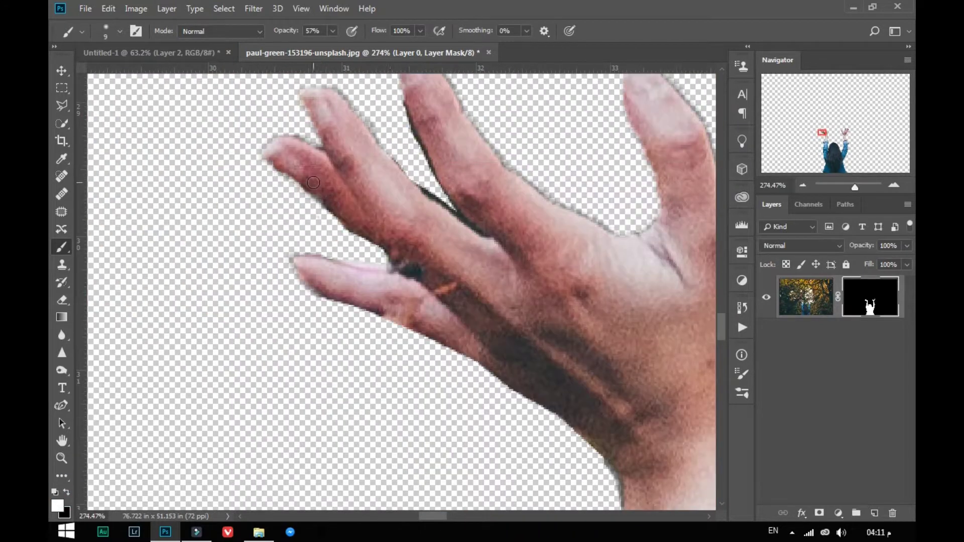
- Drop the woman cutout layer into the Untitled-1 night-sky composite
key("v")
left_click_drag(843, 326, 836, 384)
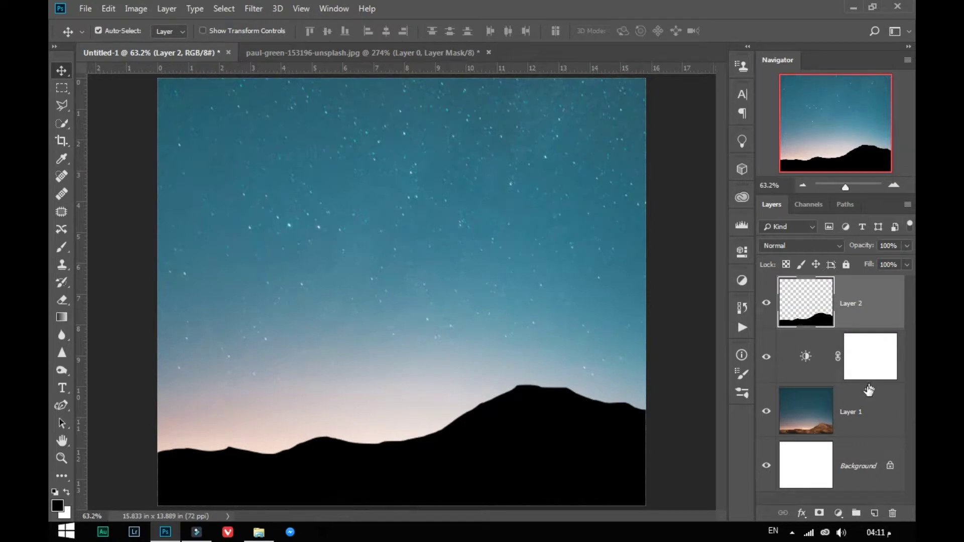
left_click(401, 52)
mouse_move(867, 305)
left_mouse_down()
mouse_move(298, 227)
mouse_move(581, 287)
left_mouse_up()
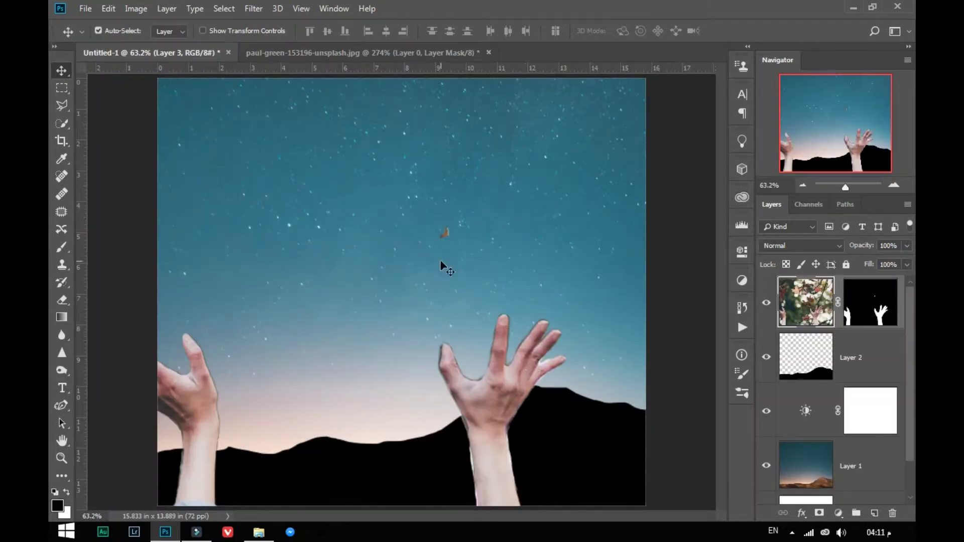
- Group Layer 2, the adjustment layer and Layer 1 as 'backgraound'
left_click(765, 306)
left_click(866, 366)
left_click(900, 421, "shift")
left_click(853, 465, "shift")
key("ctrl+g")
type("background")
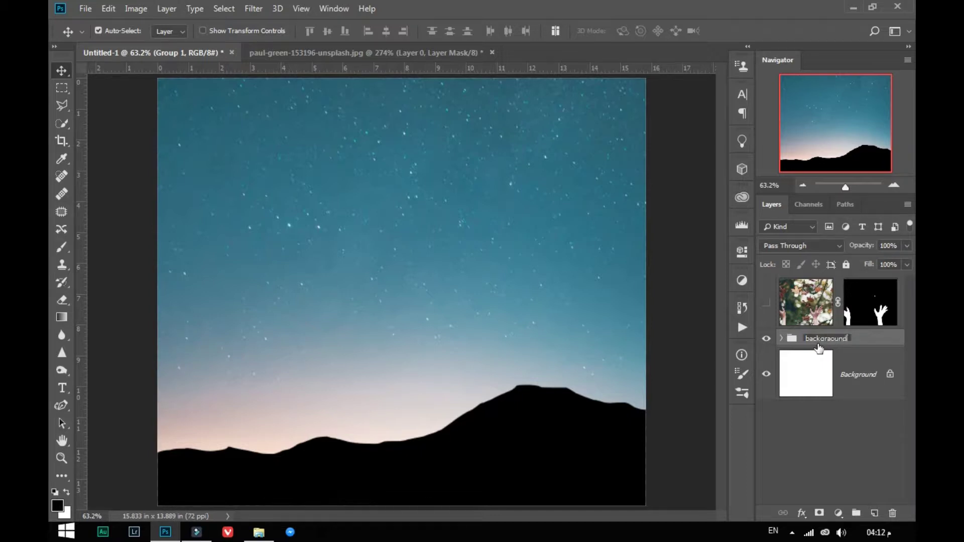
key("Return")
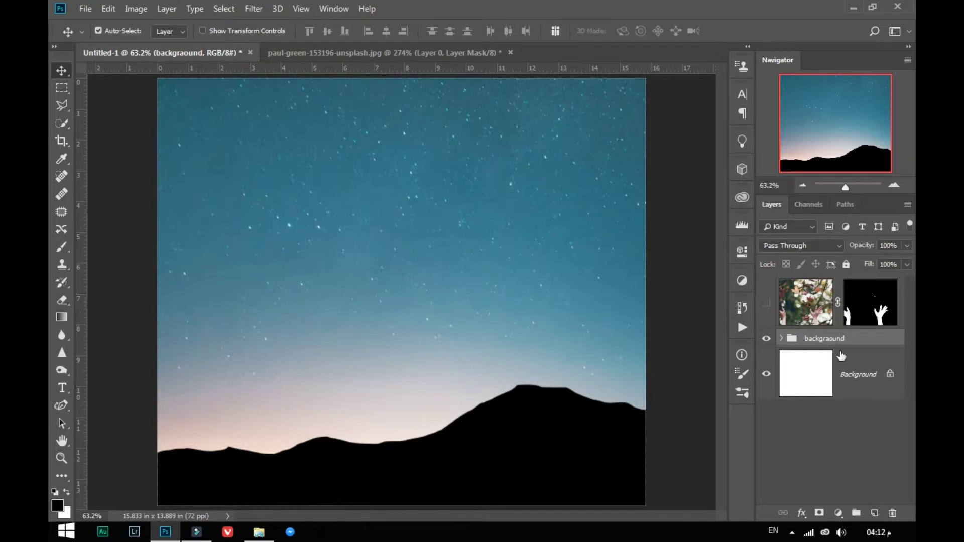
left_click(767, 302)
- Free-transform the background group, keep it at full size, then select the woman cutout
key("ctrl+t")
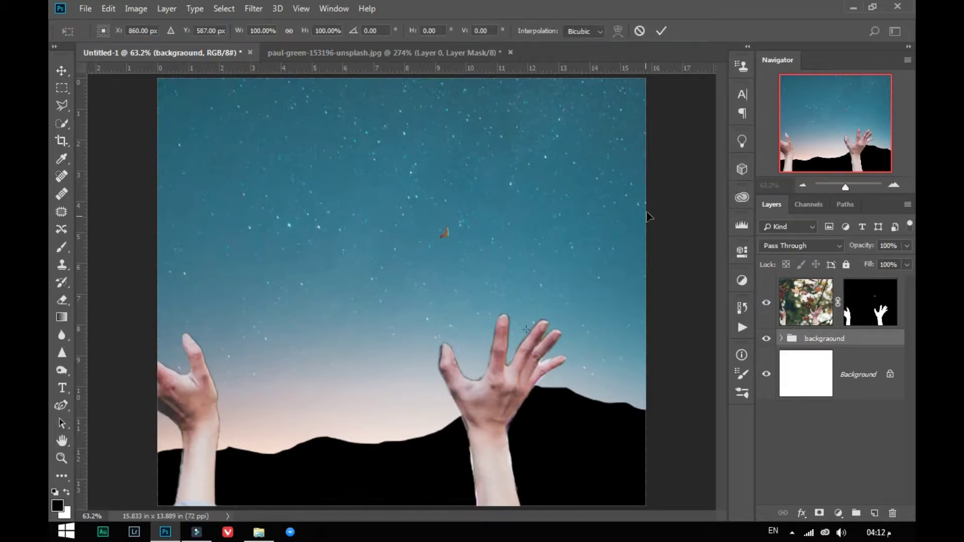
scroll(628, 301, "down", 5)
mouse_move(627, 427)
left_mouse_down()
mouse_move(519, 375)
mouse_move(646, 357)
left_mouse_up()
left_click(660, 31)
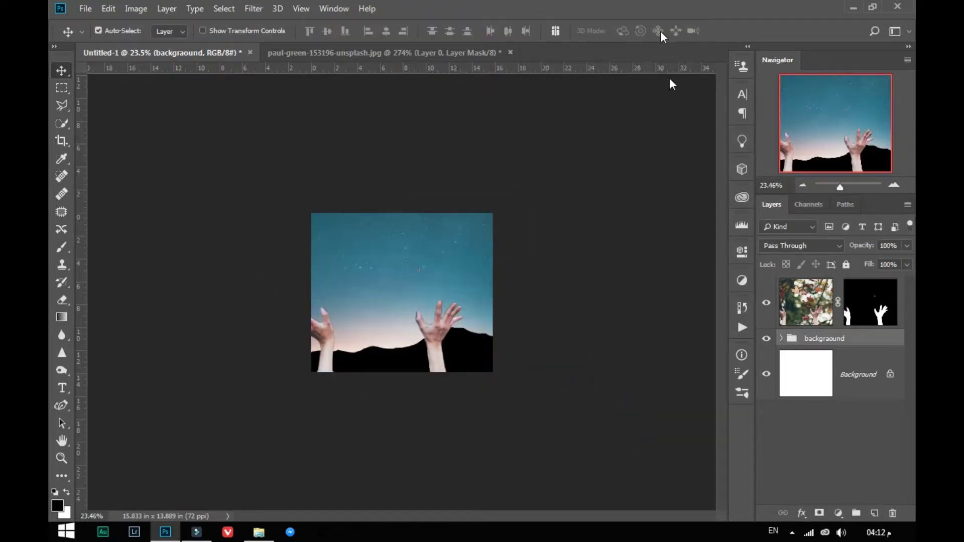
left_click(798, 315)
key("ctrl+t")
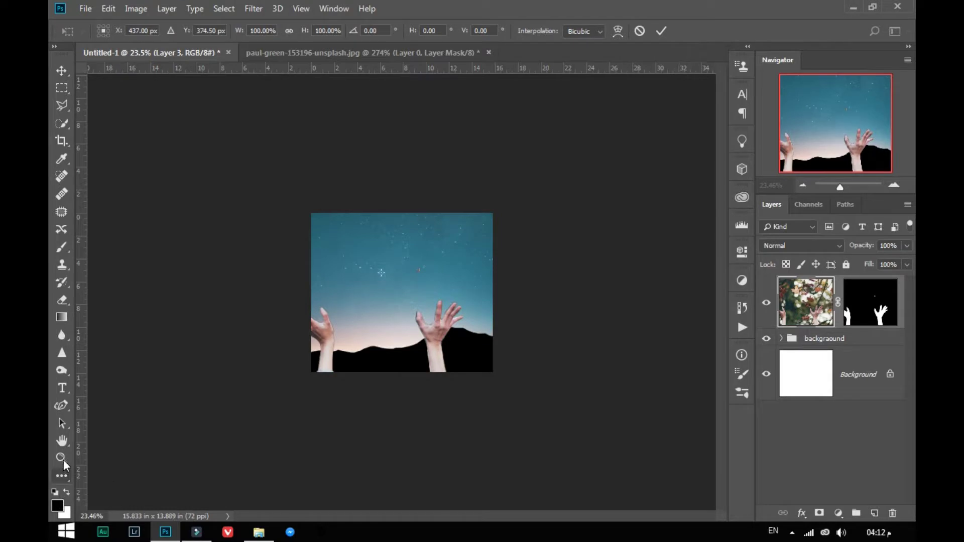
- Scale the woman cutout down to about 31% and commit the transform
left_click(61, 458)
left_click(175, 455, "alt")
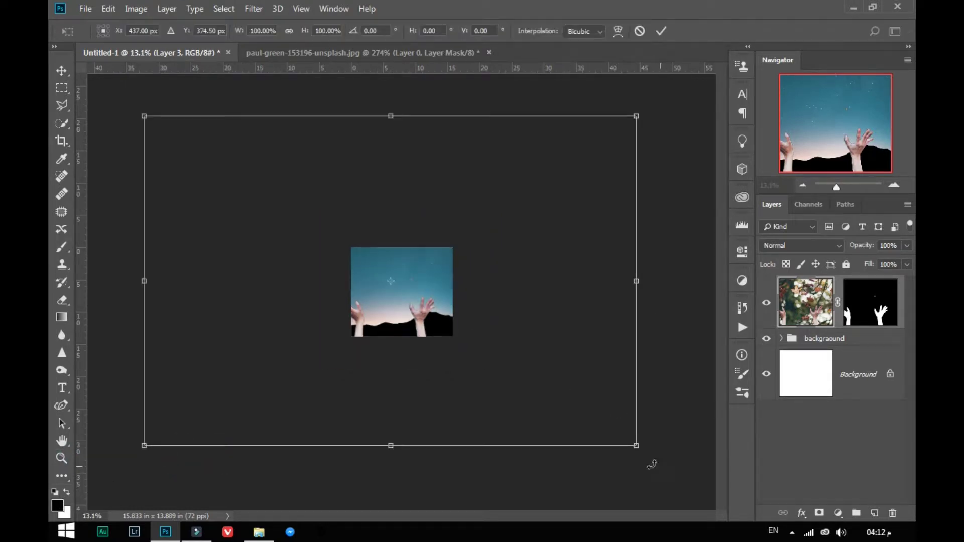
left_click_drag(638, 450, 454, 359)
left_click(661, 30)
key("ctrl+0")
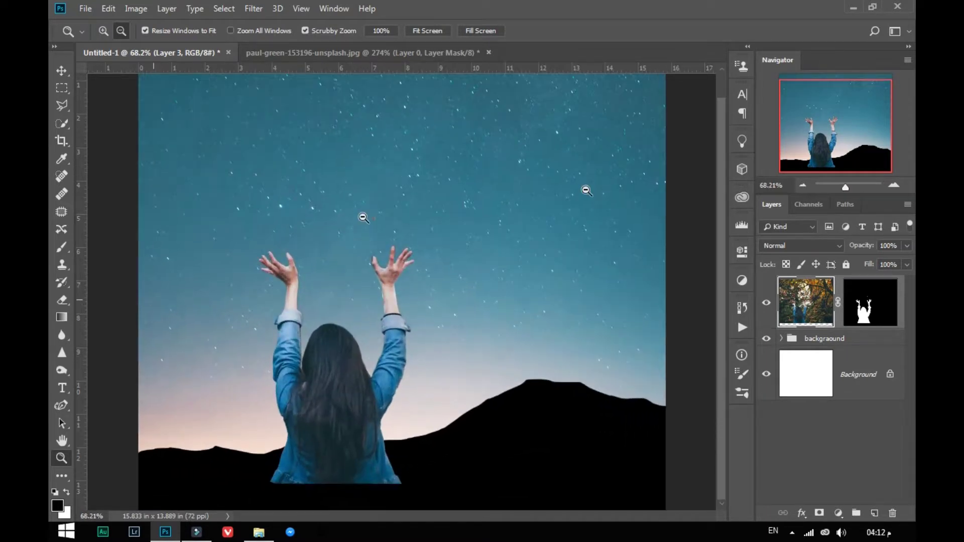
- Select the woman layer's mask and ready a black brush near her raised right arm
left_click(853, 296)
left_click(453, 288)
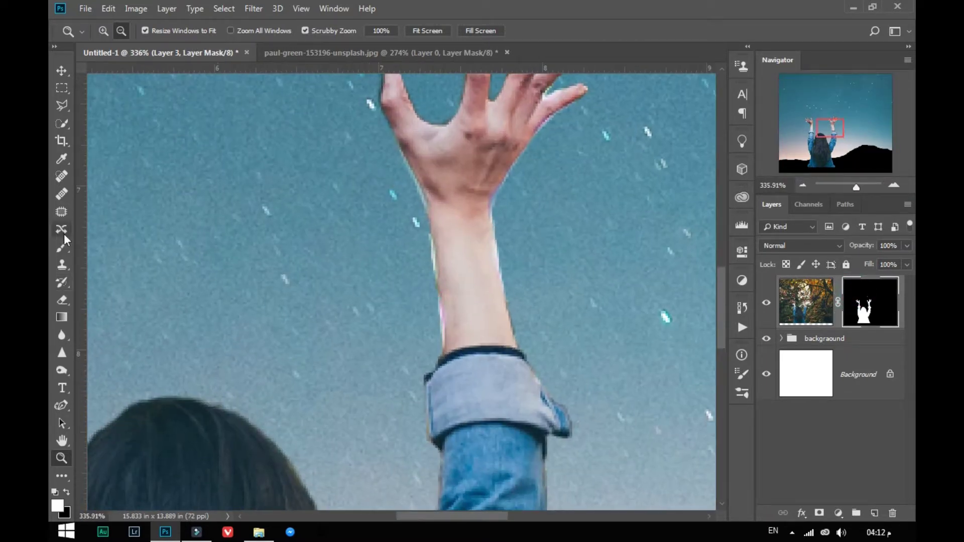
left_click(62, 247)
key("x")
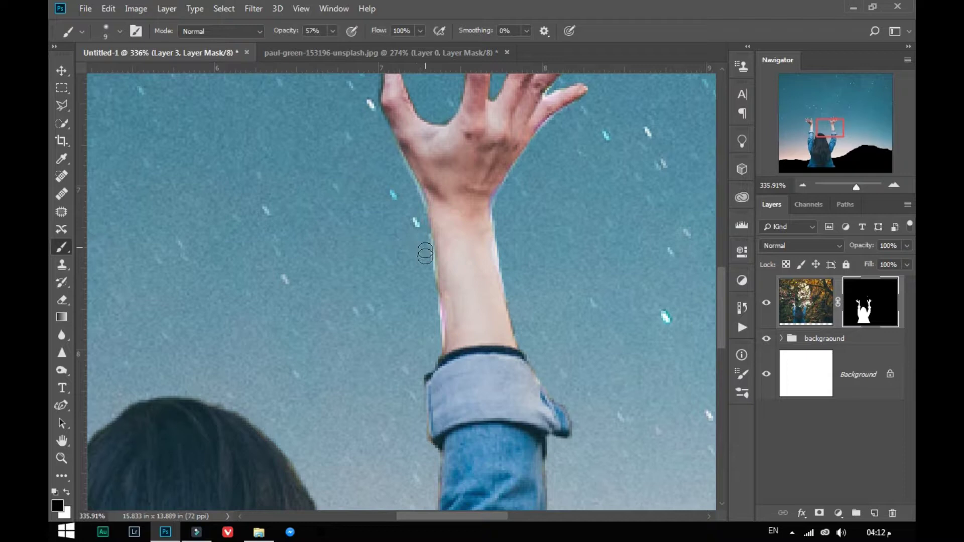
scroll(427, 299, "up", 3)
scroll(396, 276, "up", 1)
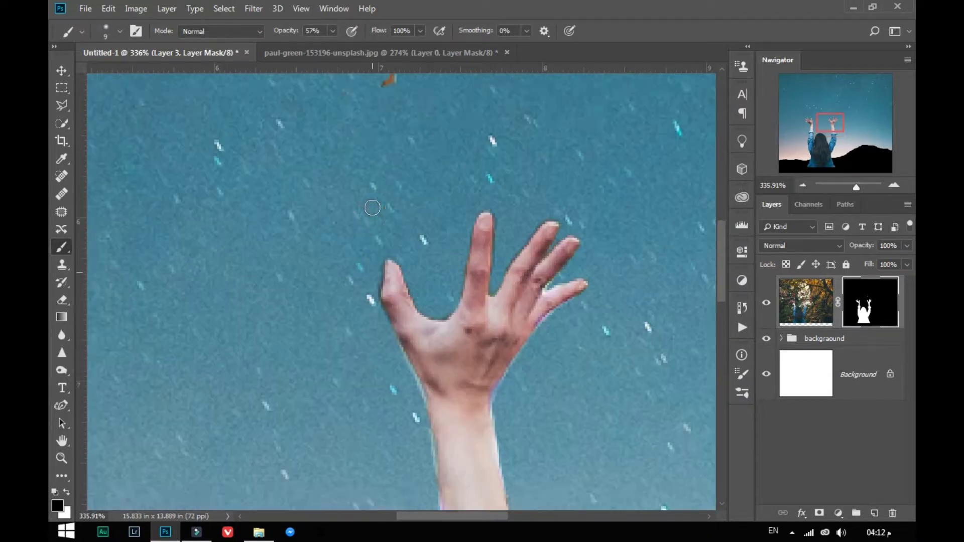
scroll(365, 252, "up", 3)
- Move the woman up and right so she sits above the mountains
left_click(62, 458)
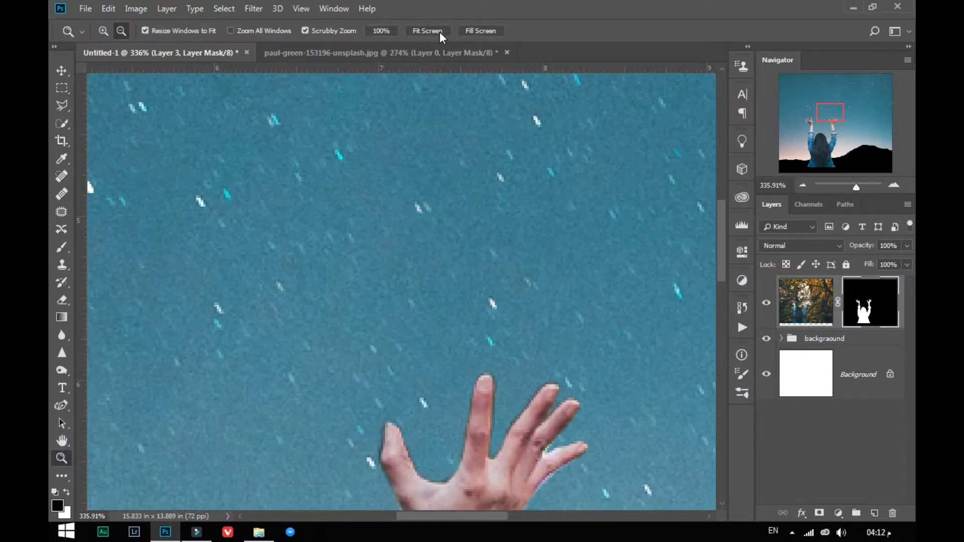
left_click(431, 30)
left_click(62, 70)
mouse_move(365, 442)
left_mouse_down()
mouse_move(426, 419)
mouse_move(421, 411)
left_mouse_up()
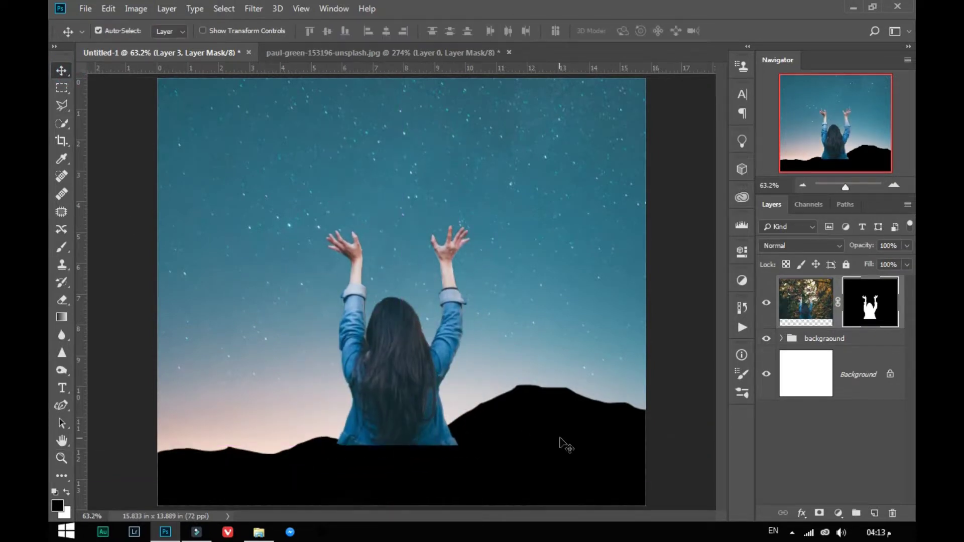
- Add a black Solid Color fill layer clipped to the woman layer
left_click(836, 512)
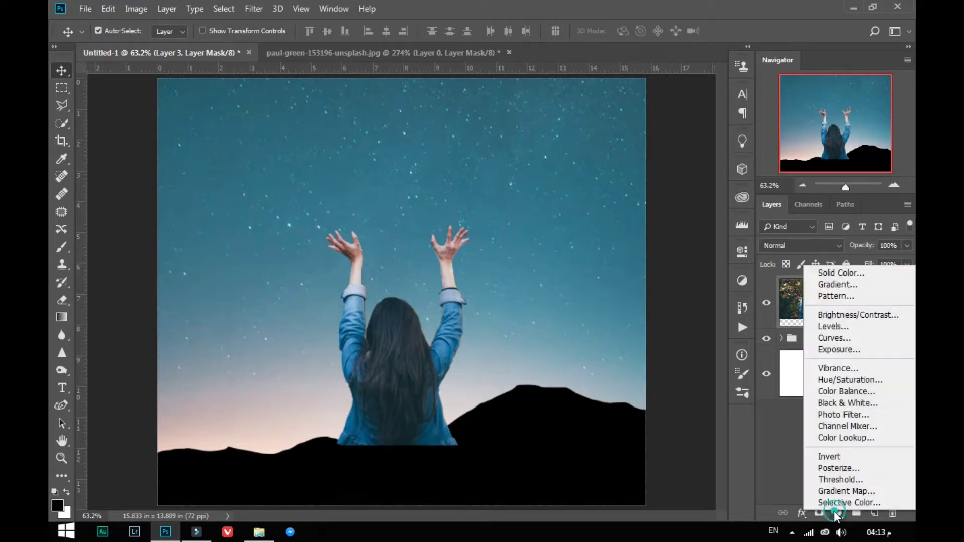
left_click(836, 271)
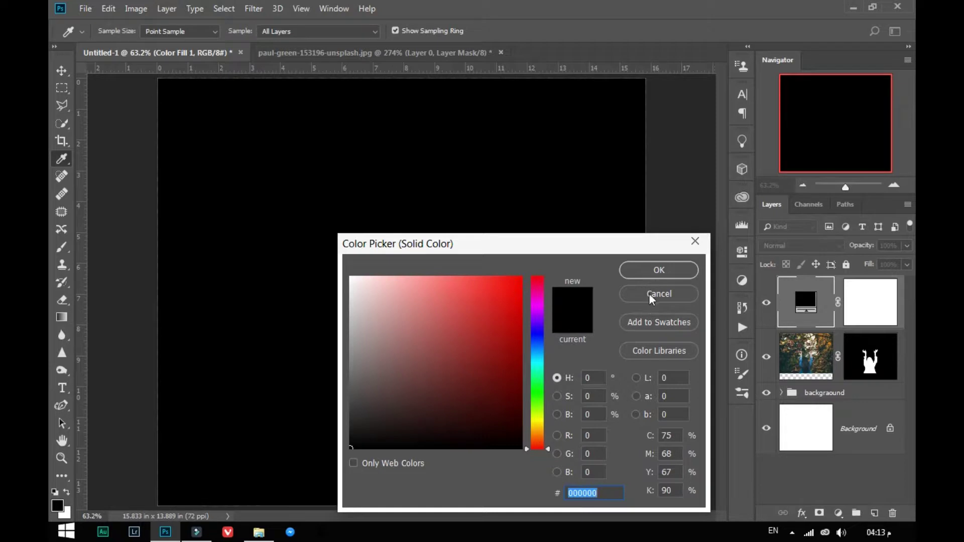
left_click(656, 275)
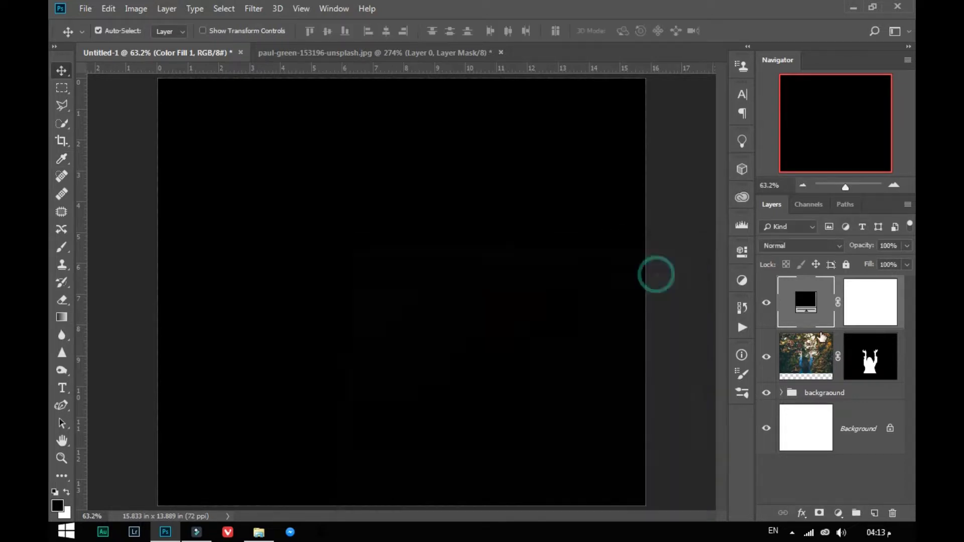
left_click(850, 330, "alt")
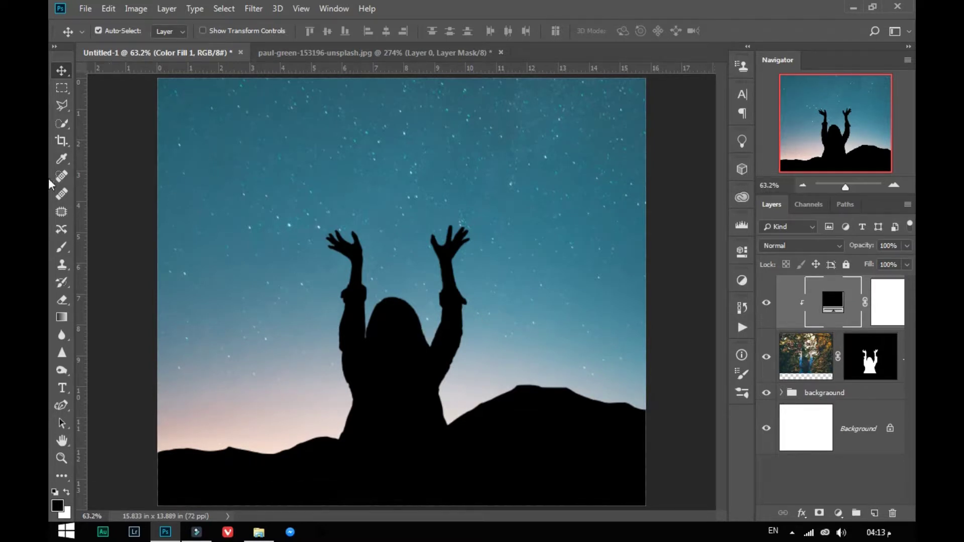
left_click(67, 71)
- Group the woman cut-out and the black Color Fill layer, naming the group 'mode'
left_click(801, 350, "ctrl")
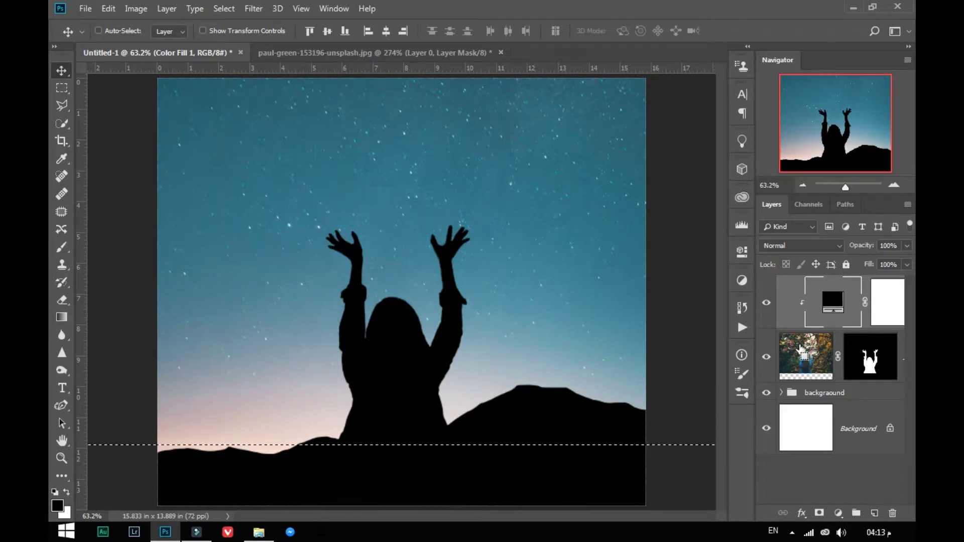
key("ctrl+d")
left_click(839, 341)
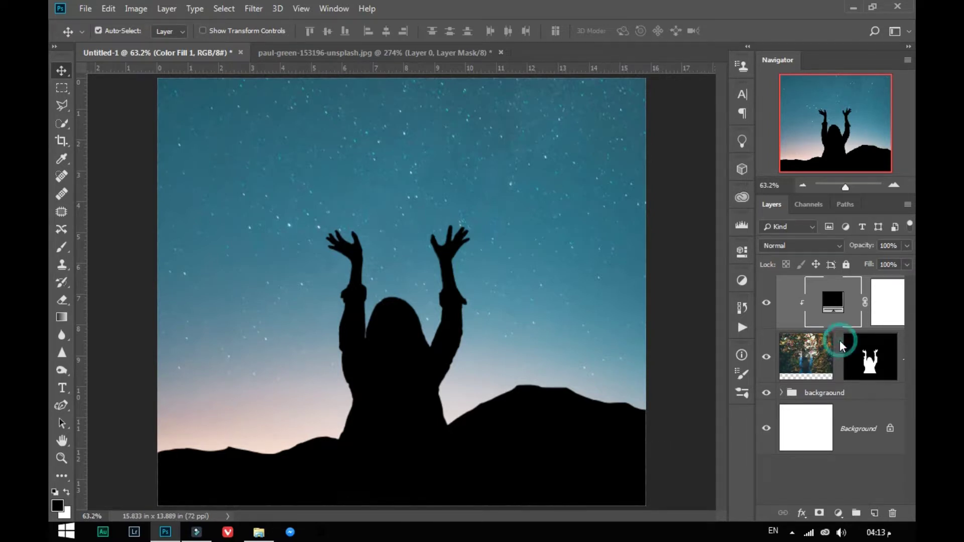
left_click(805, 374)
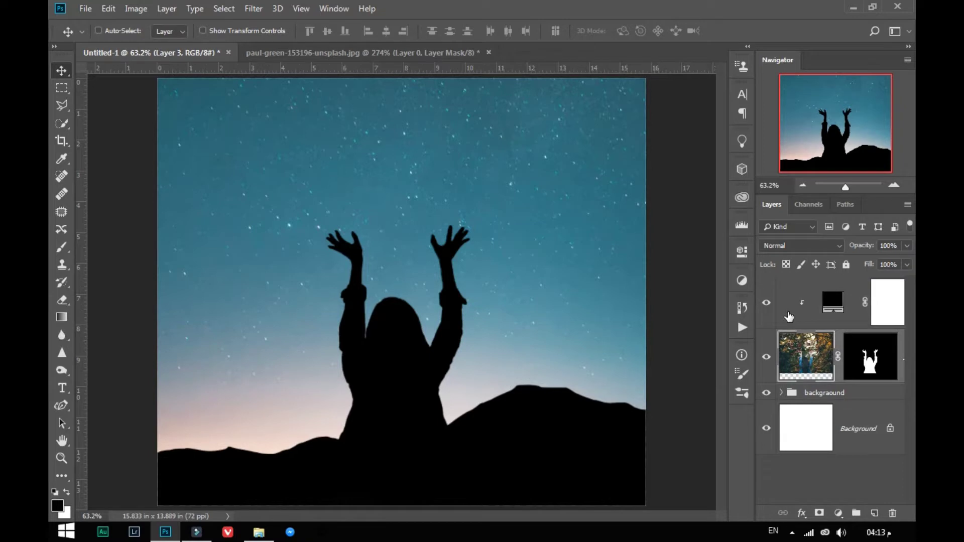
left_click(789, 316, "shift")
key("ctrl+g")
double_click(823, 284)
type("m")
key("Return")
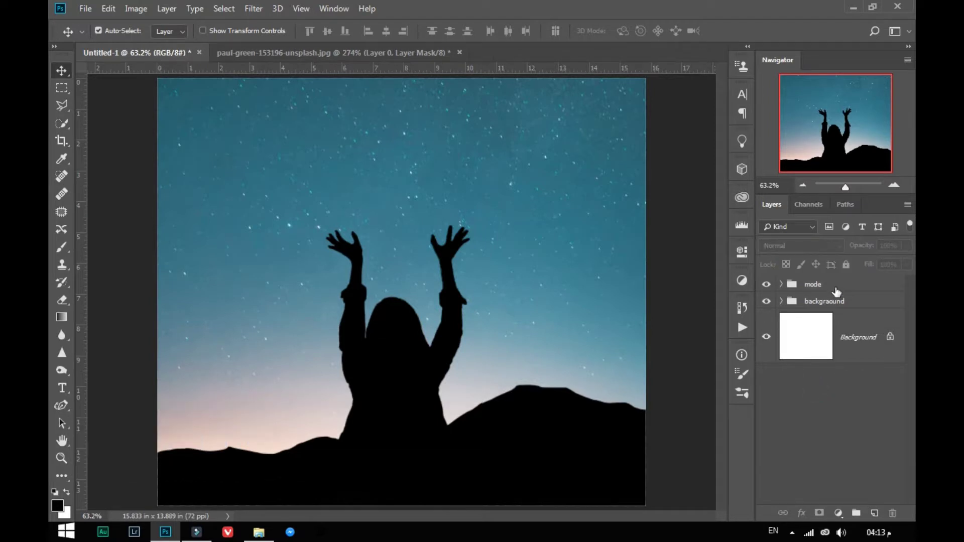
- Reselect the mode group, adding and then undoing an empty layer above it
left_click(833, 304)
left_click(840, 286)
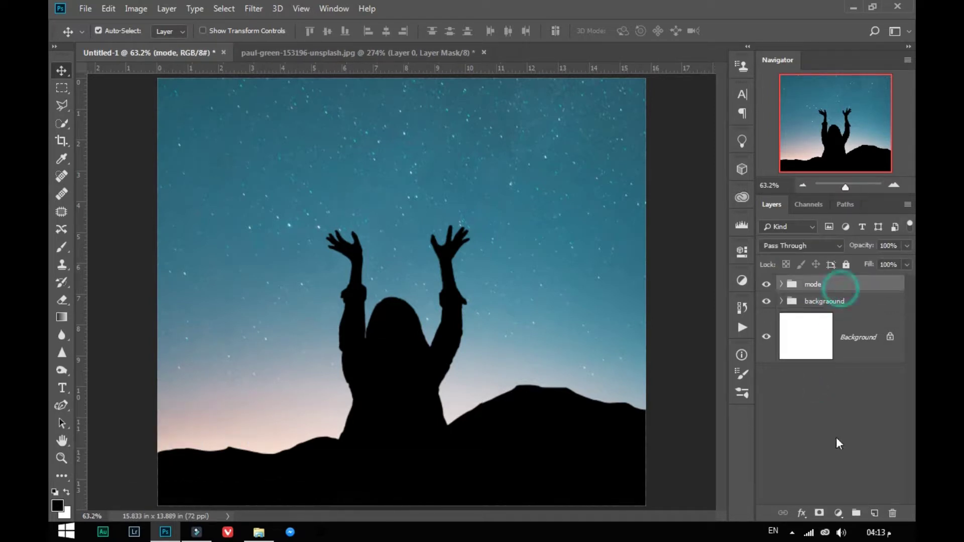
left_click(874, 512)
key("ctrl+z")
- Place the jacob-spence galaxy photo over the lower part of the canvas
left_click(258, 532)
mouse_move(550, 125)
left_mouse_down()
mouse_move(89, 348)
mouse_move(183, 308)
left_mouse_up()
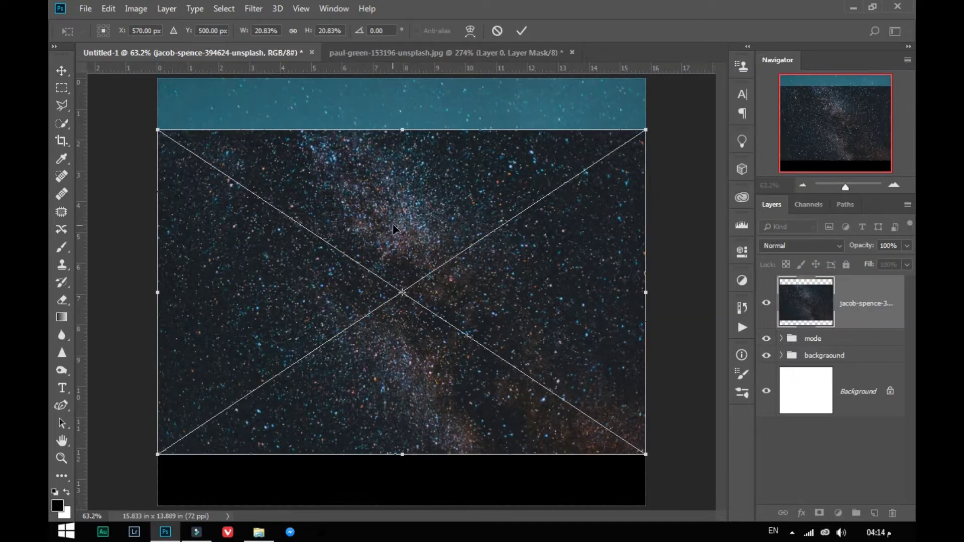
left_click_drag(399, 304, 402, 352)
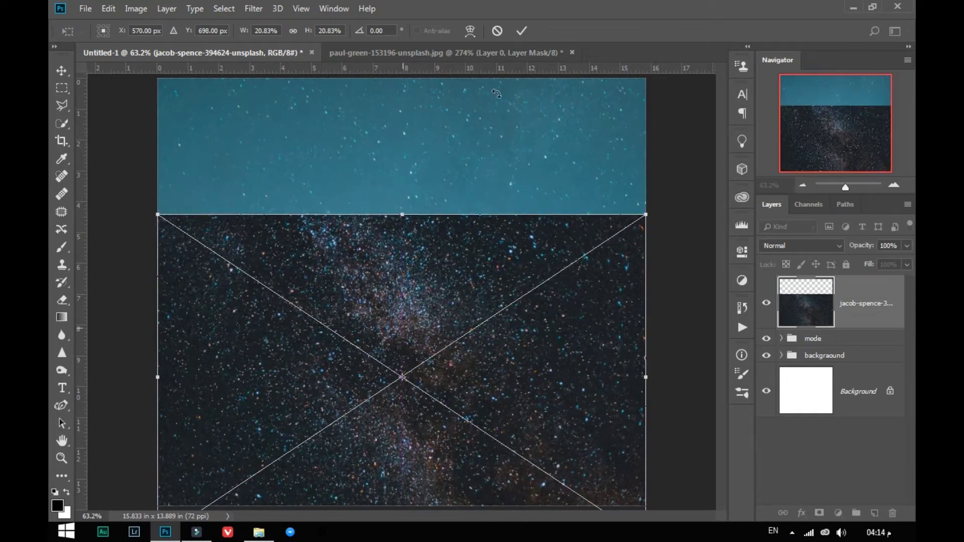
key("Return")
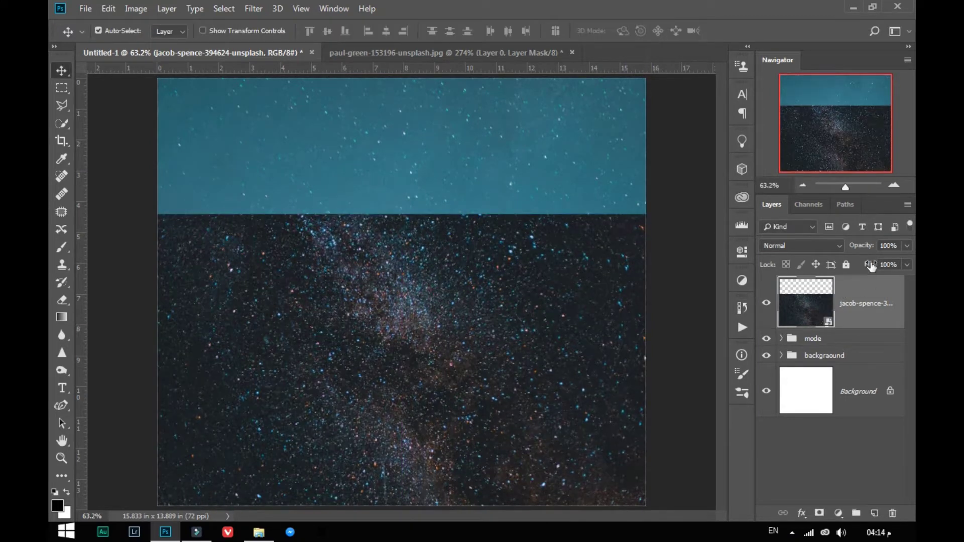
- Use Blend If to hide the galaxy's dark tones softly, and clip it to mode
double_click(852, 294)
left_click_drag(570, 403, 718, 403)
left_click_drag(718, 321, 750, 320)
left_click(836, 197)
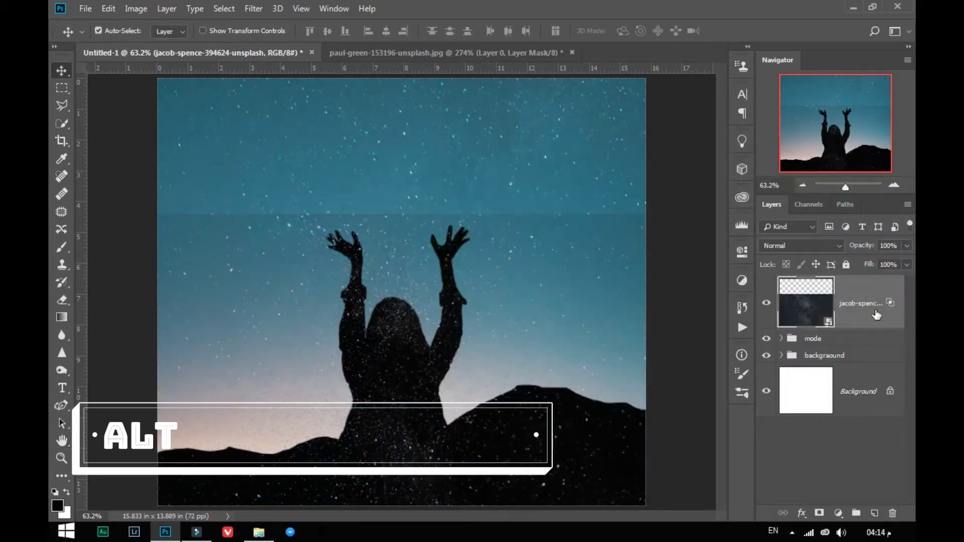
left_click(874, 328, "alt")
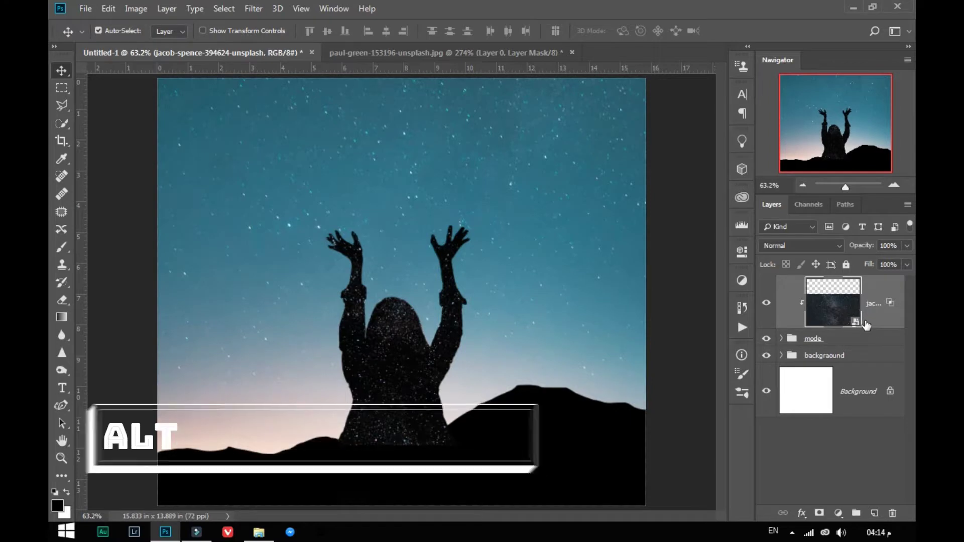
- Duplicate the galaxy layer into the background group and clip it onto the mountains
left_click_drag(833, 303, 859, 405)
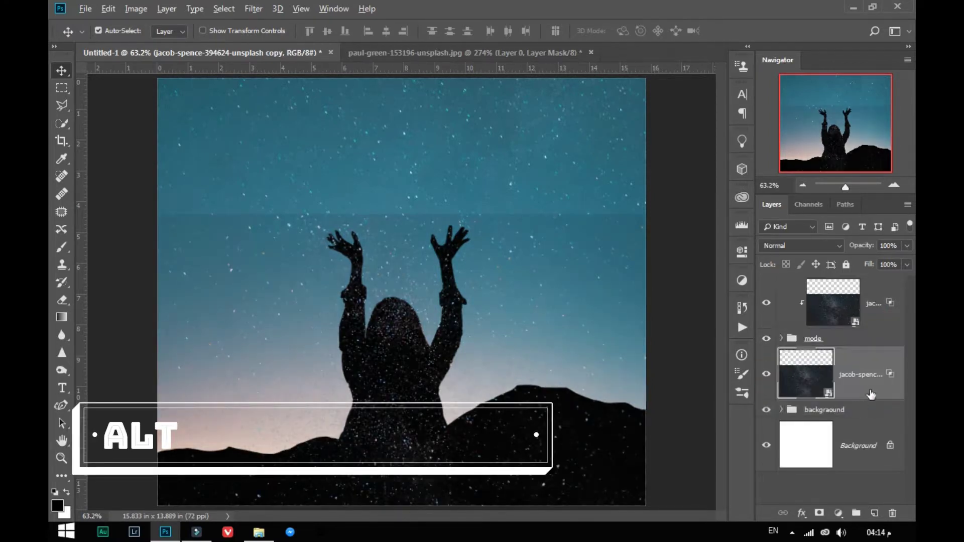
left_click(870, 399, "alt")
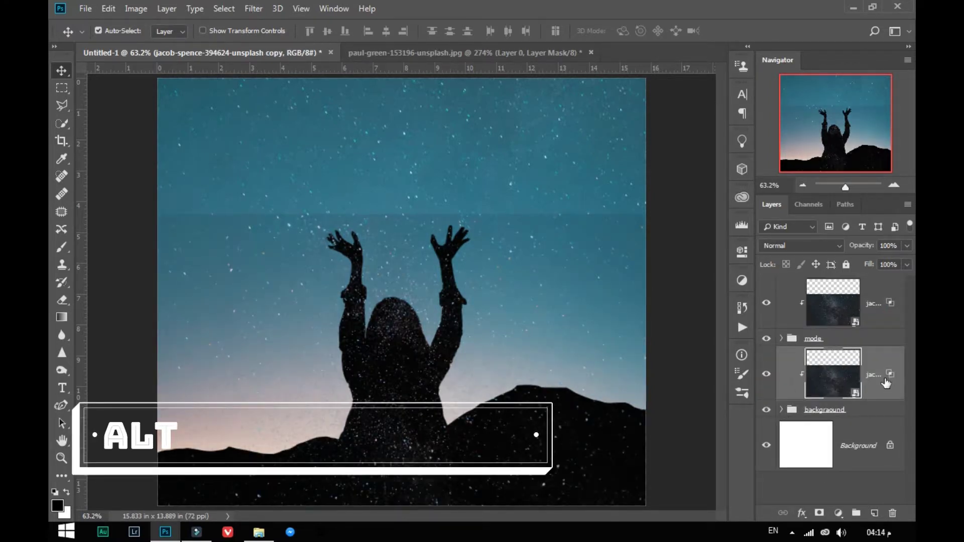
left_click_drag(886, 383, 819, 410)
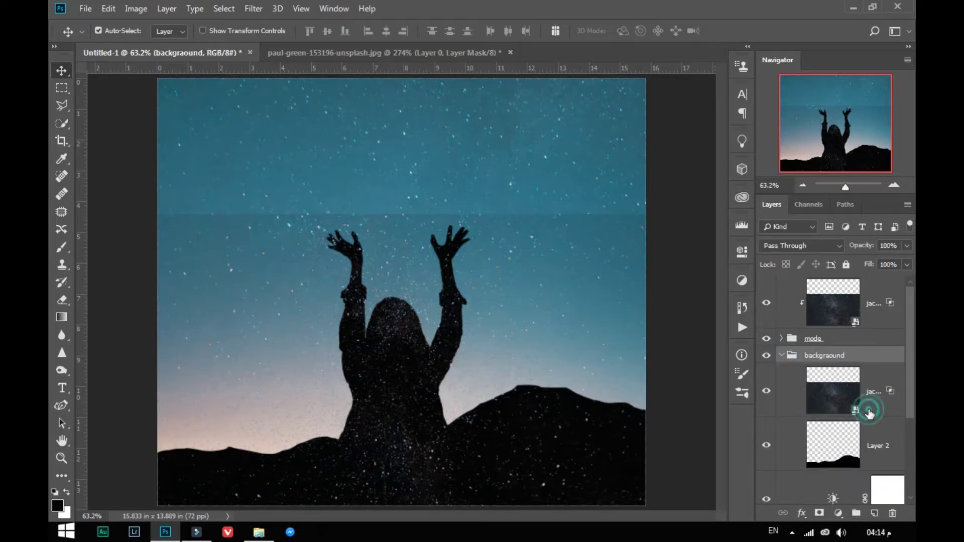
left_click(869, 412, "alt")
- Add a layer mask to the galaxy copy and set the brush to 46% opacity
left_click(61, 246)
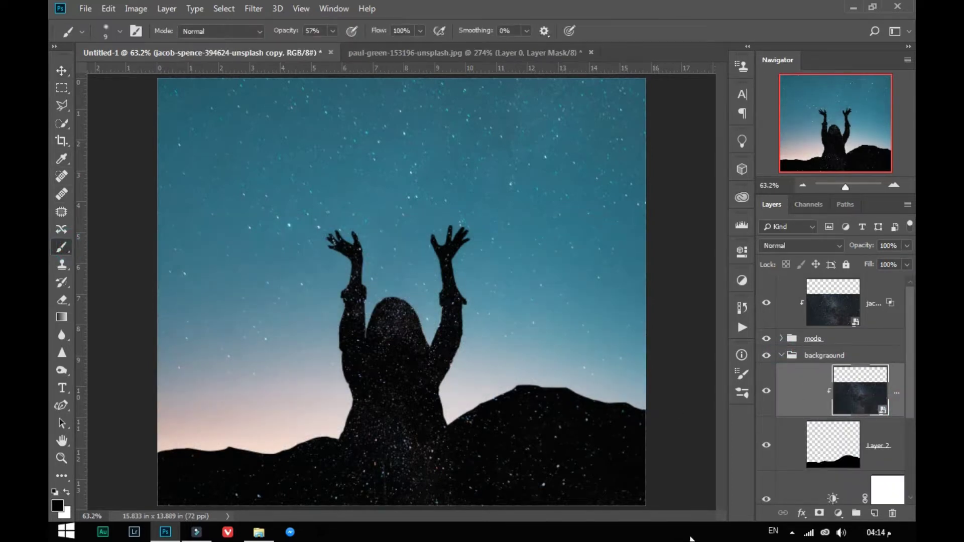
left_click(819, 514)
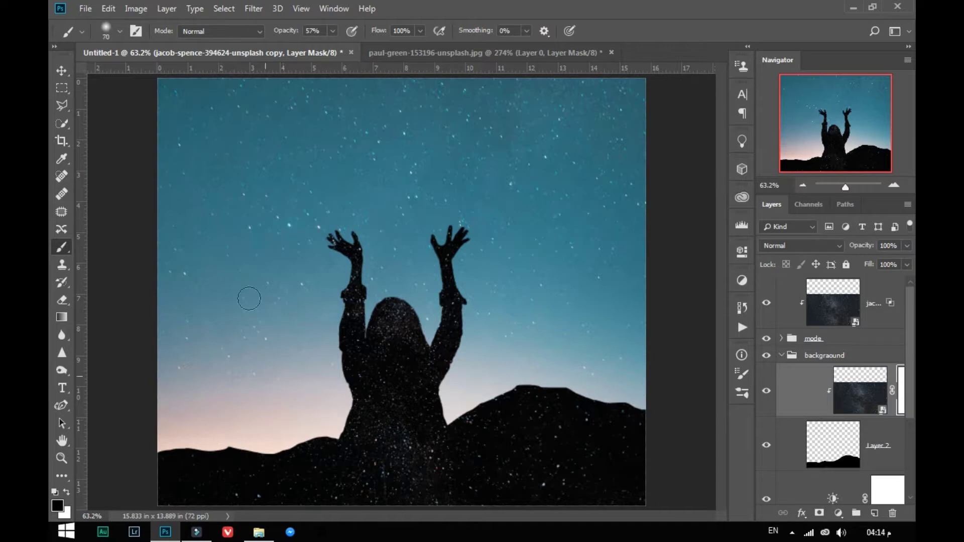
left_click(400, 323)
type("46")
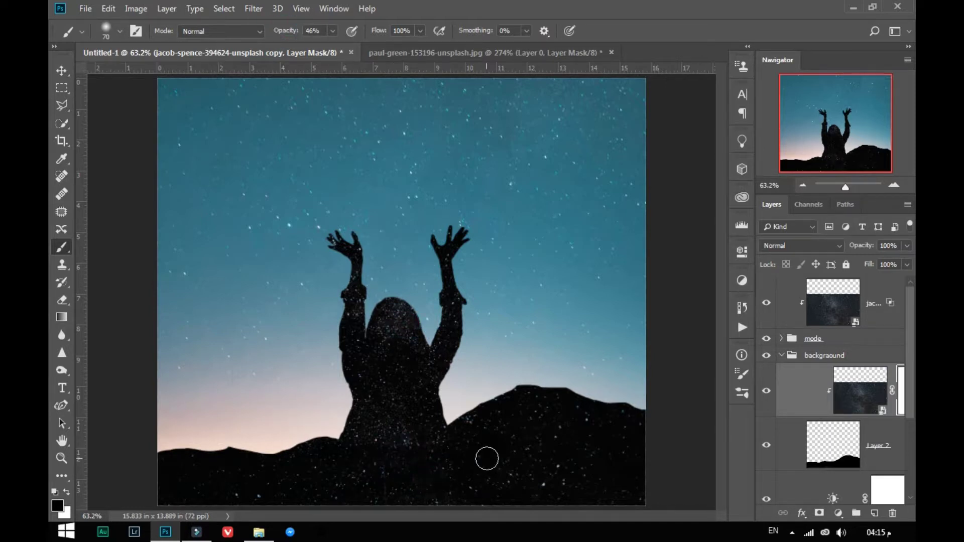
left_click(878, 319)
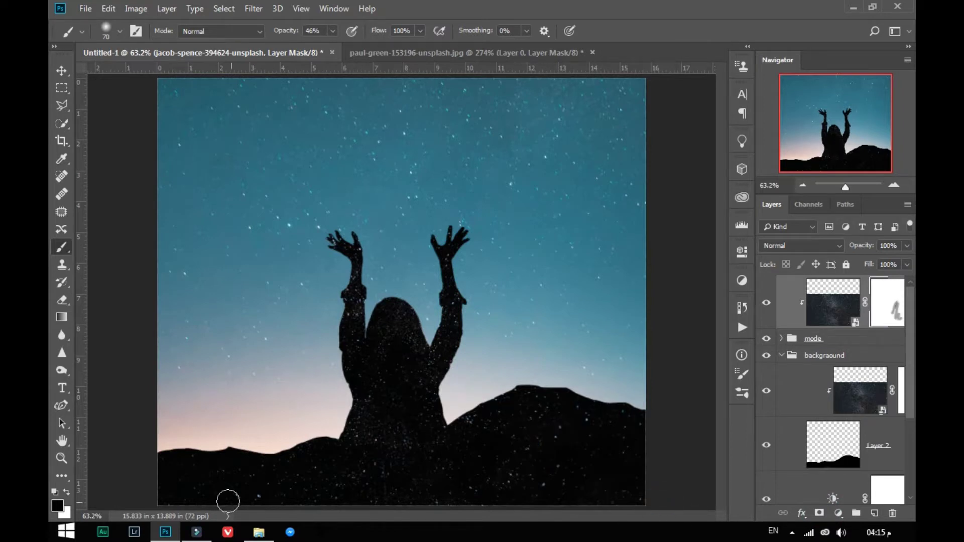
- Move the top galaxy layer into the mode group and clip it to the layer below
left_click(784, 357)
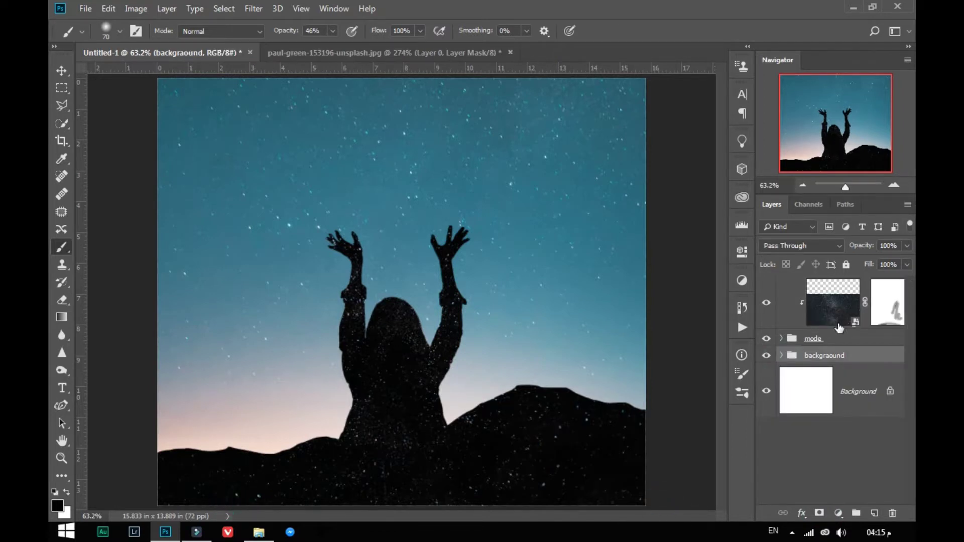
left_click(828, 463)
left_click(790, 296)
left_click_drag(790, 296, 808, 339)
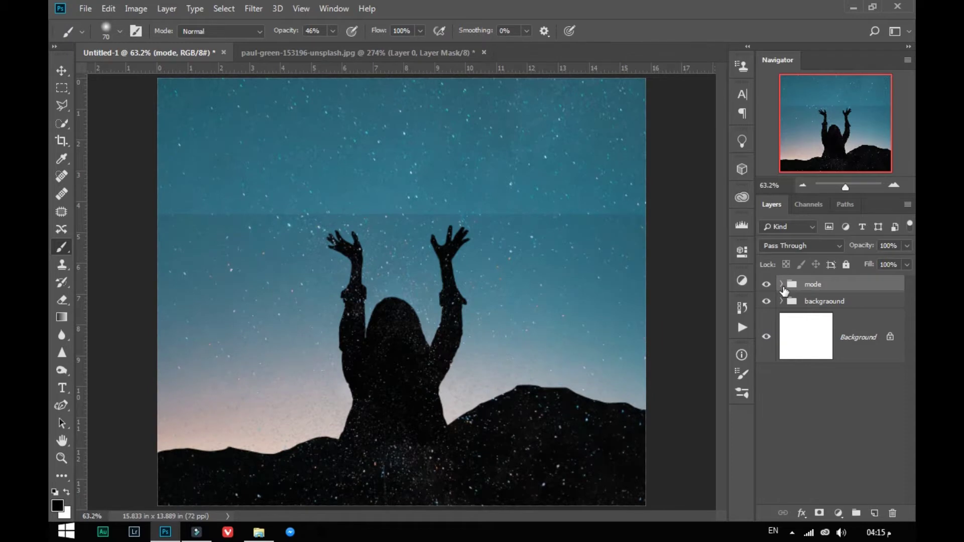
left_click(781, 284)
left_click(820, 343, "alt")
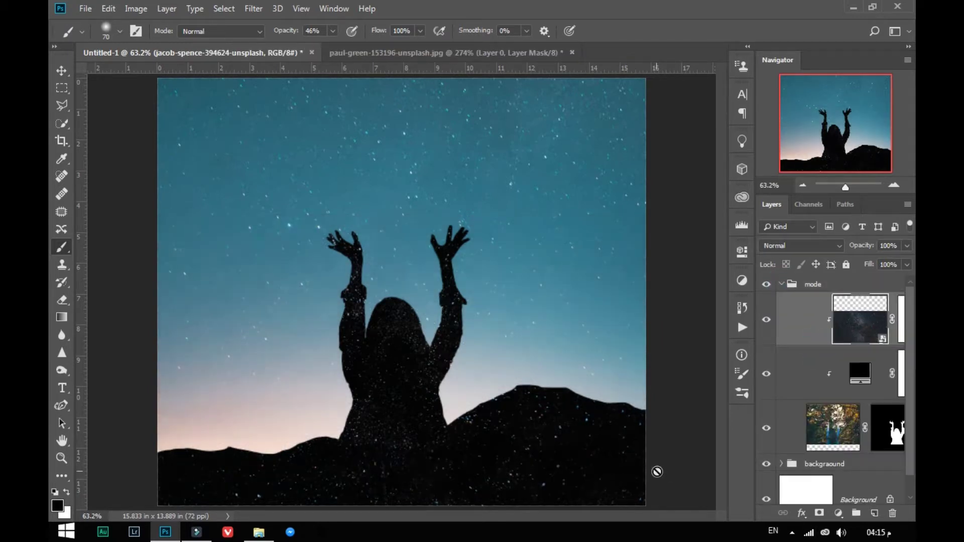
left_click(781, 284)
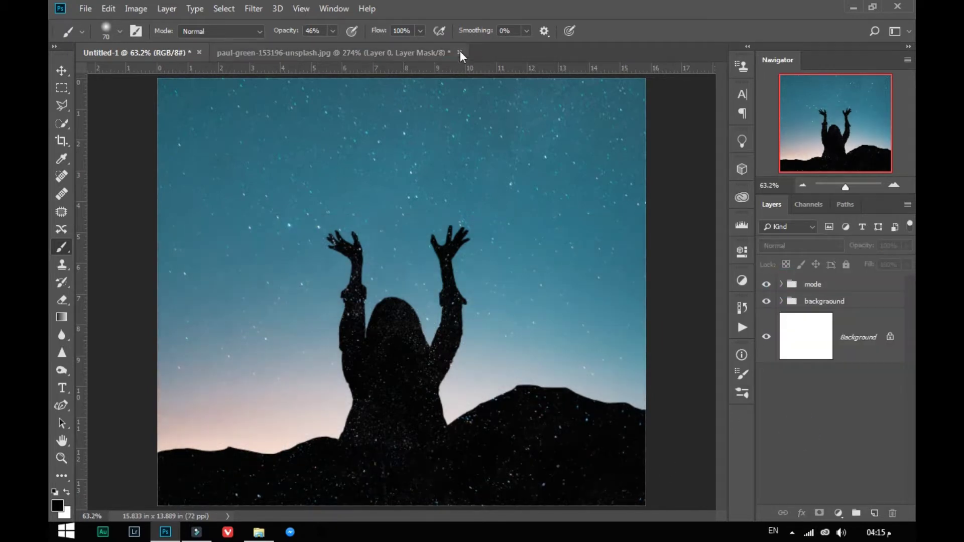
- Close the paul-green photo without saving, try placing the MOON image, then undo it
left_click(460, 52)
left_click(476, 206)
left_click(259, 532)
mouse_move(710, 120)
left_mouse_down()
mouse_move(130, 360)
mouse_move(79, 357)
left_mouse_up()
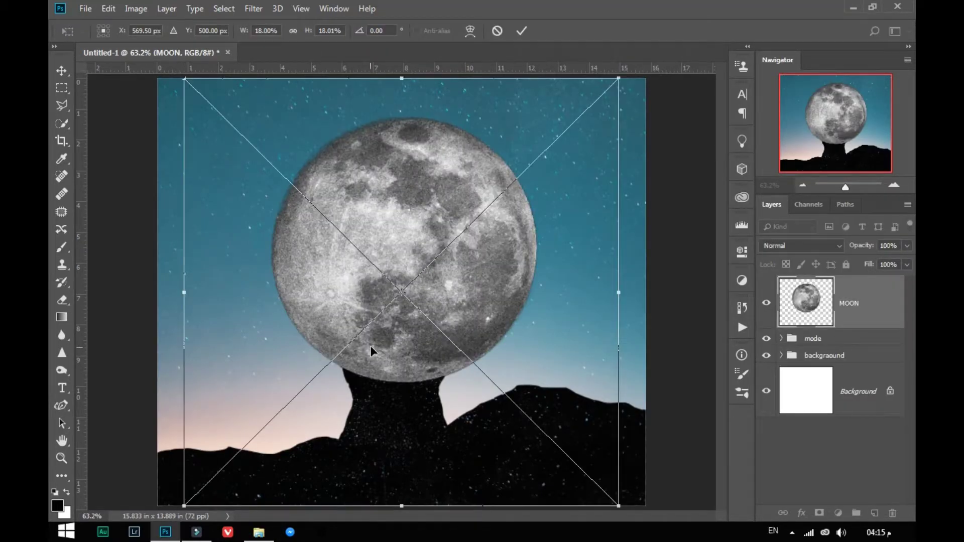
key("b")
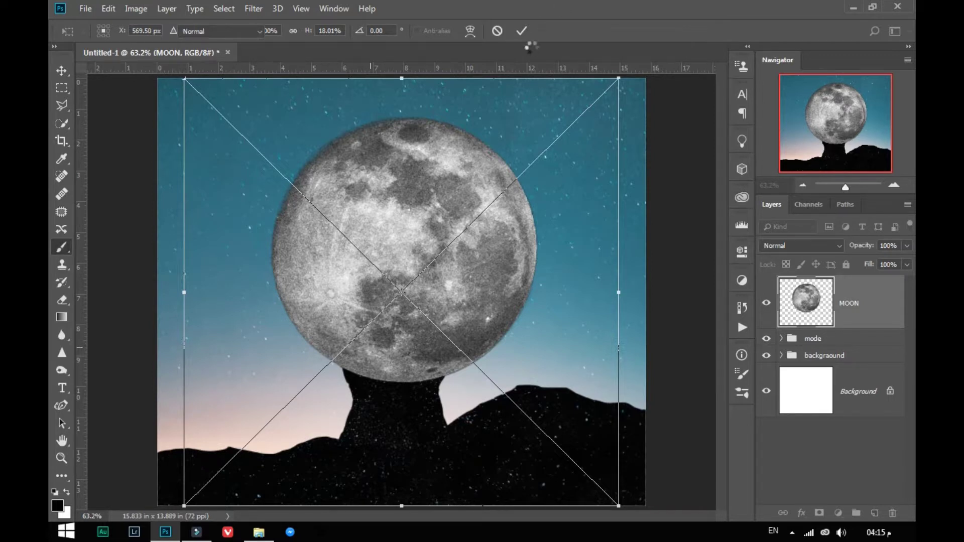
key("ctrl+z")
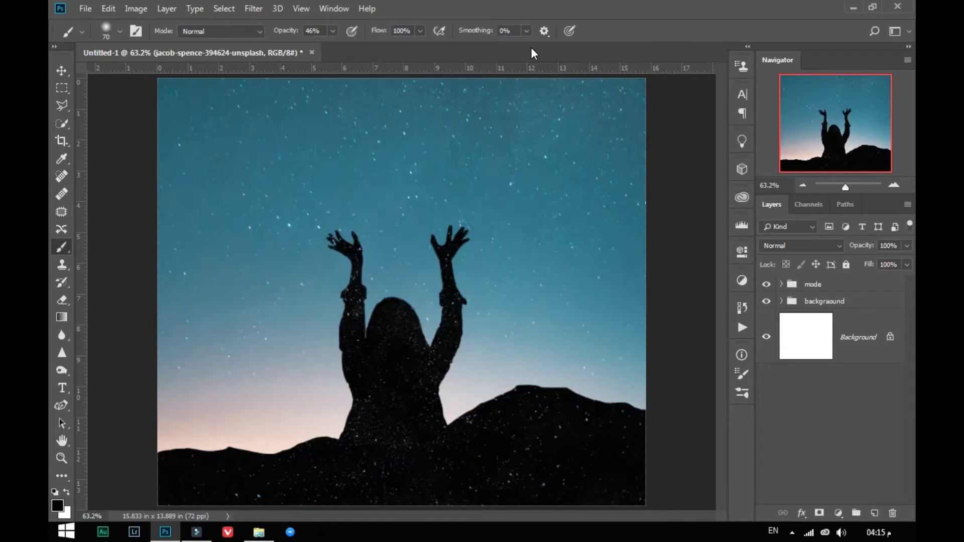
- Open the MOON image as its own document and copy the moon into Untitled-1
left_click(259, 532)
left_click_drag(665, 107, 349, 56)
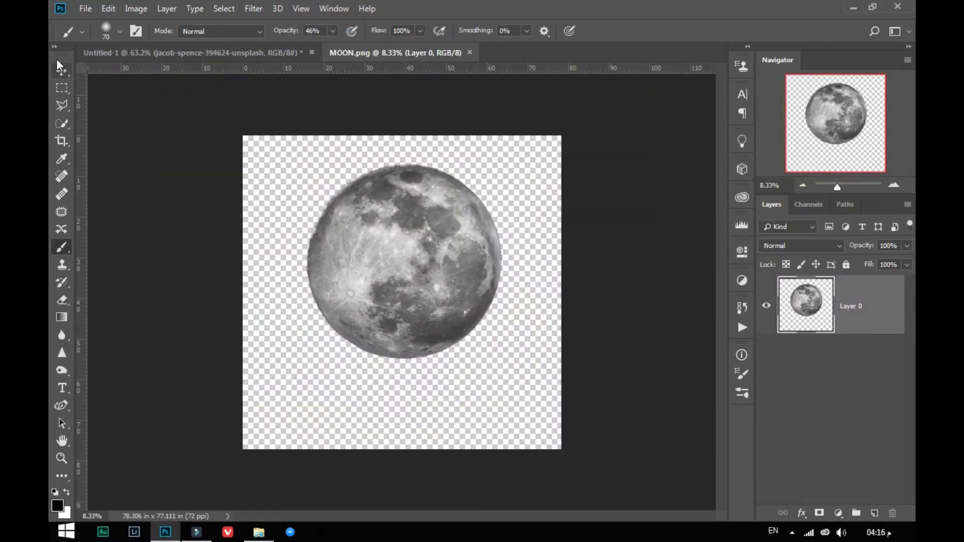
left_click(60, 65)
left_click_drag(386, 239, 413, 312)
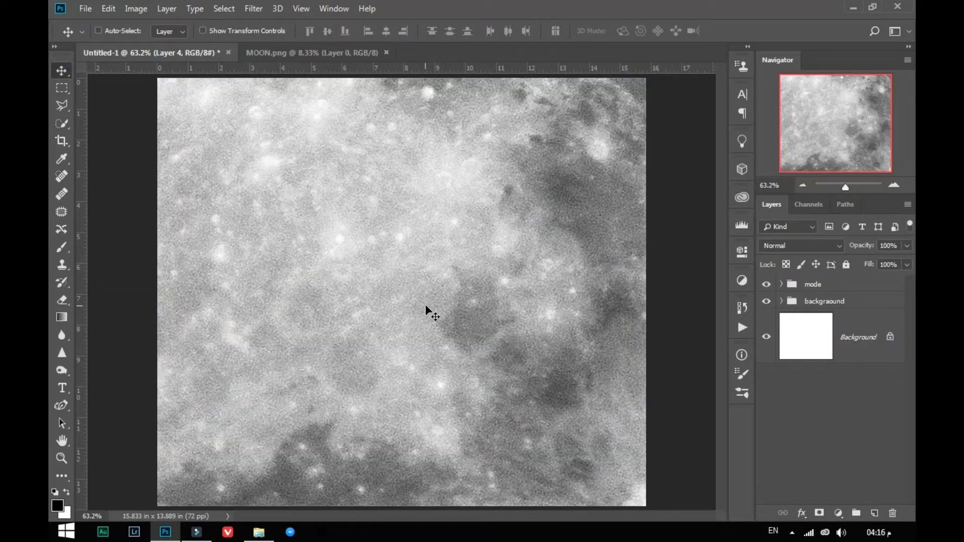
- Scale the moon proportionally to about 15% and position it above the silhouette
key("ctrl+t")
left_click_drag(845, 187, 837, 186)
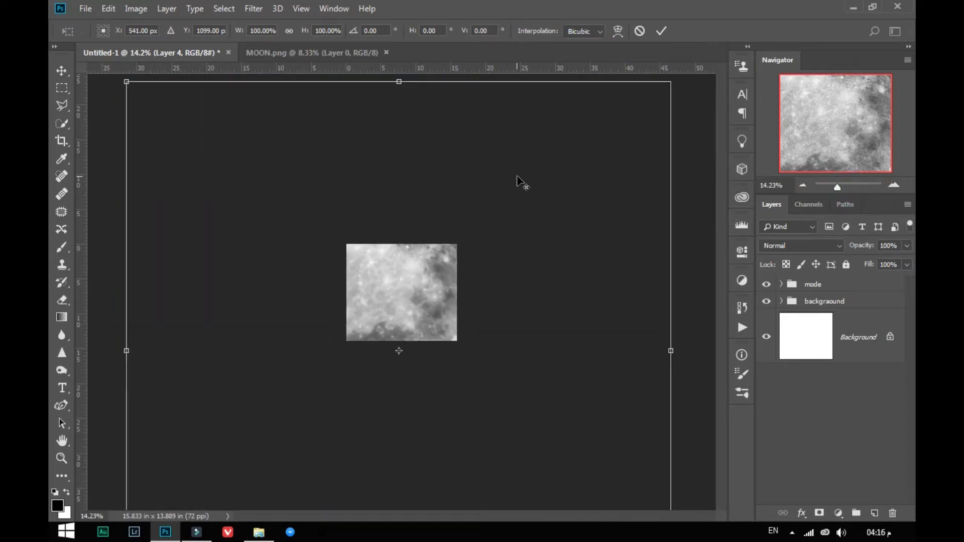
key("shift+alt")
mouse_move(671, 84)
left_mouse_down()
mouse_move(438, 250)
mouse_move(444, 244)
left_mouse_up()
key("Return")
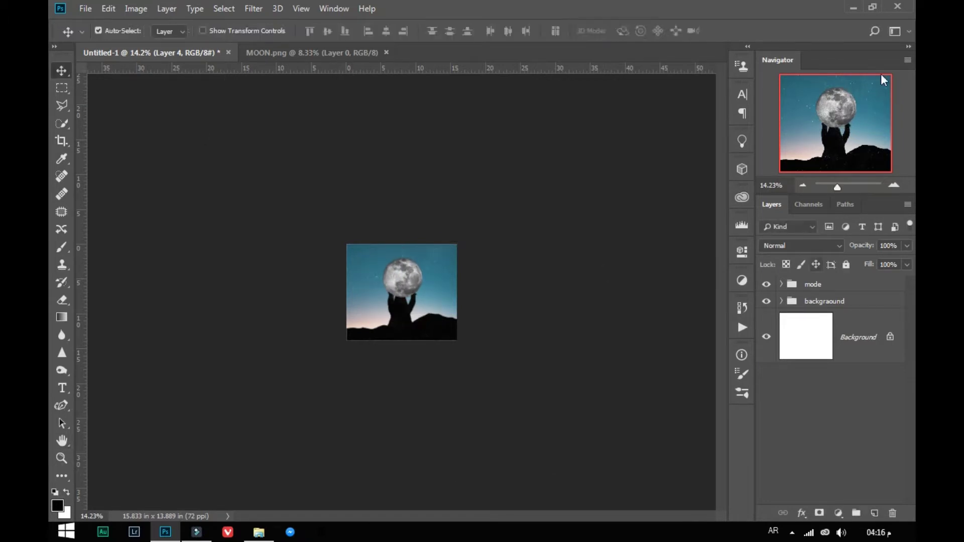
left_click_drag(837, 187, 843, 186)
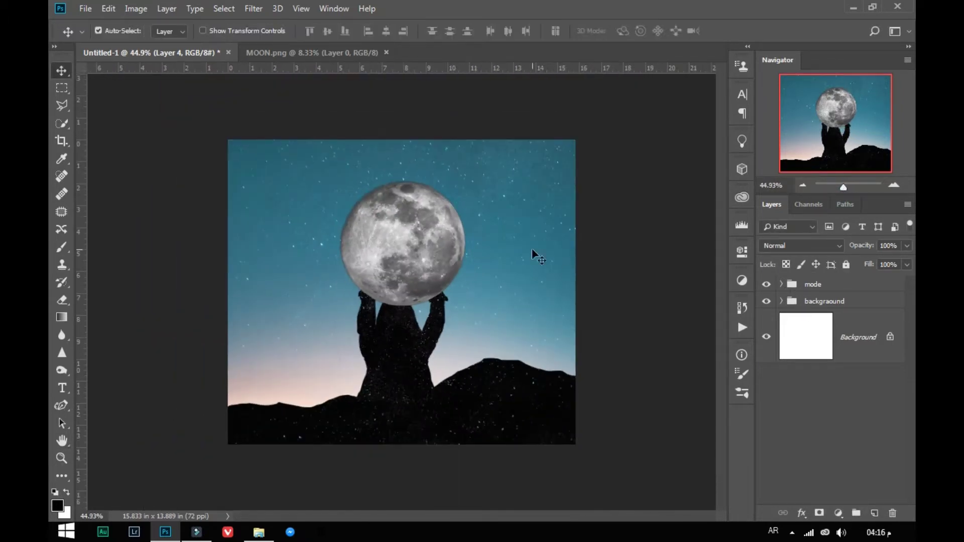
left_click_drag(407, 239, 414, 233)
- Reorder the layer stack so the moon layer sits behind the woman group
left_click(808, 284)
left_click_drag(824, 284, 833, 281)
key("Escape")
left_click_drag(863, 301, 862, 346)
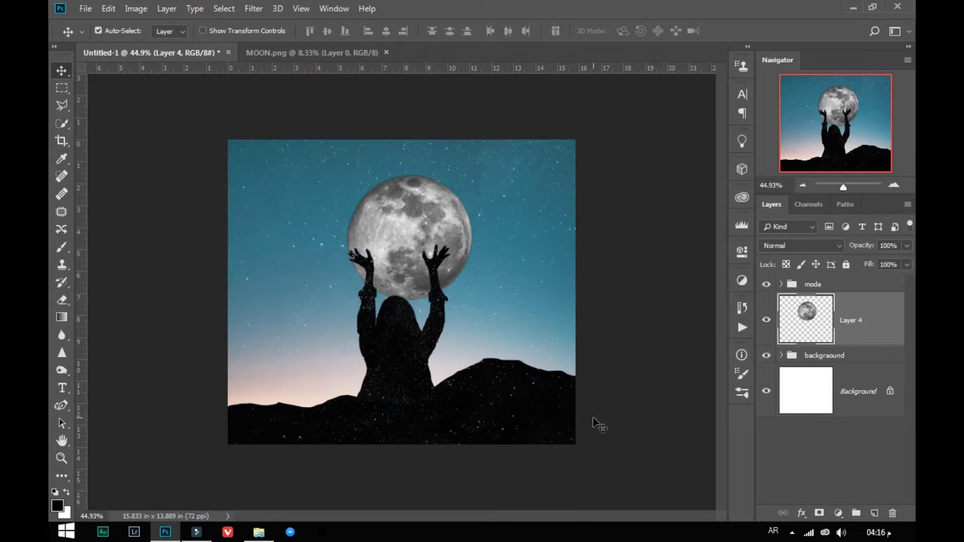
- Zoom in, then shrink the moon to about 87% and rest it on the raised hands
left_click(61, 458)
left_click(141, 114)
key("v")
key("ctrl+t")
left_click_drag(458, 287, 431, 206)
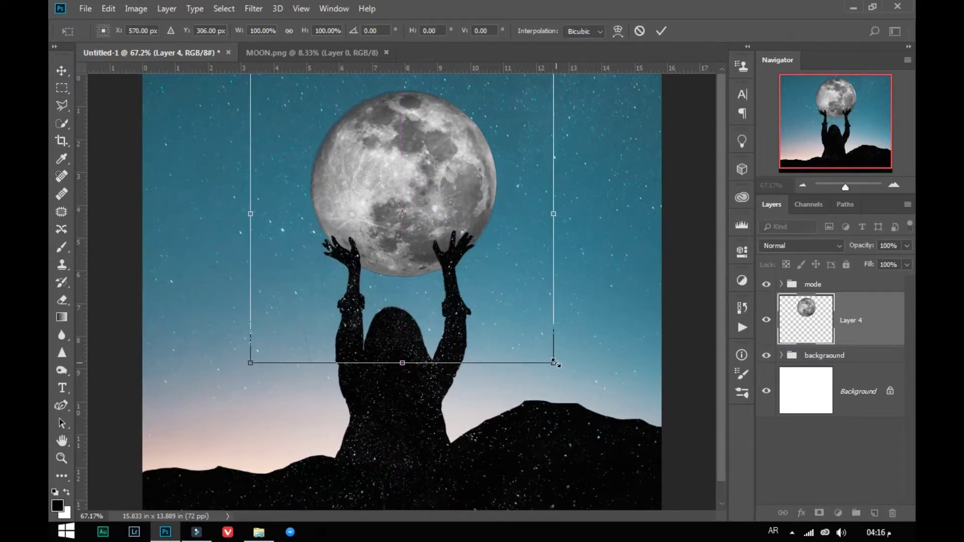
left_click_drag(554, 362, 513, 323)
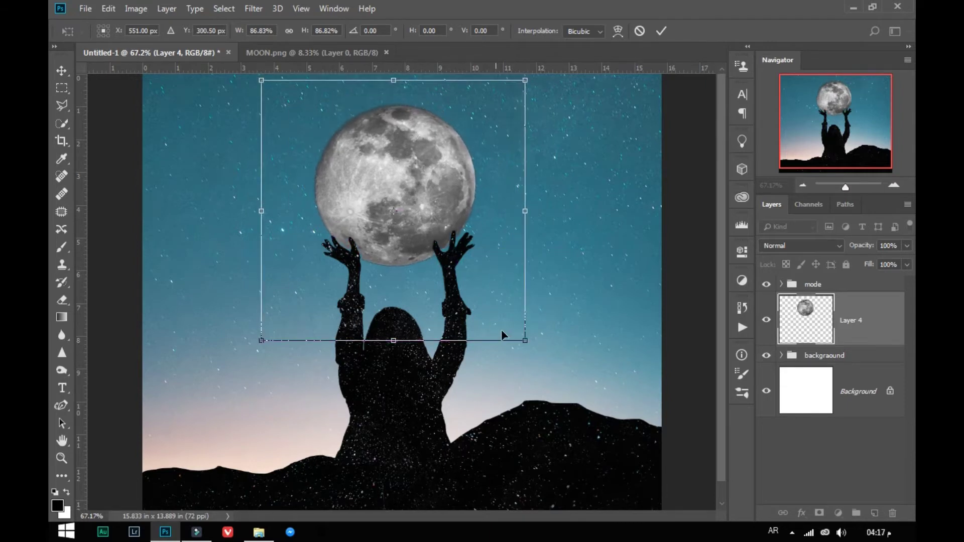
left_click_drag(459, 279, 461, 288)
left_click_drag(262, 350, 259, 353)
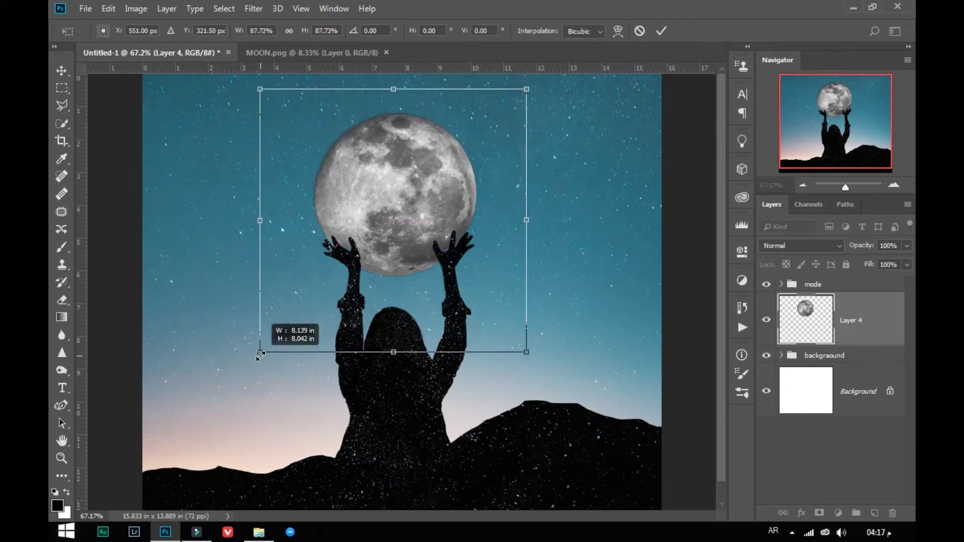
left_click(662, 30)
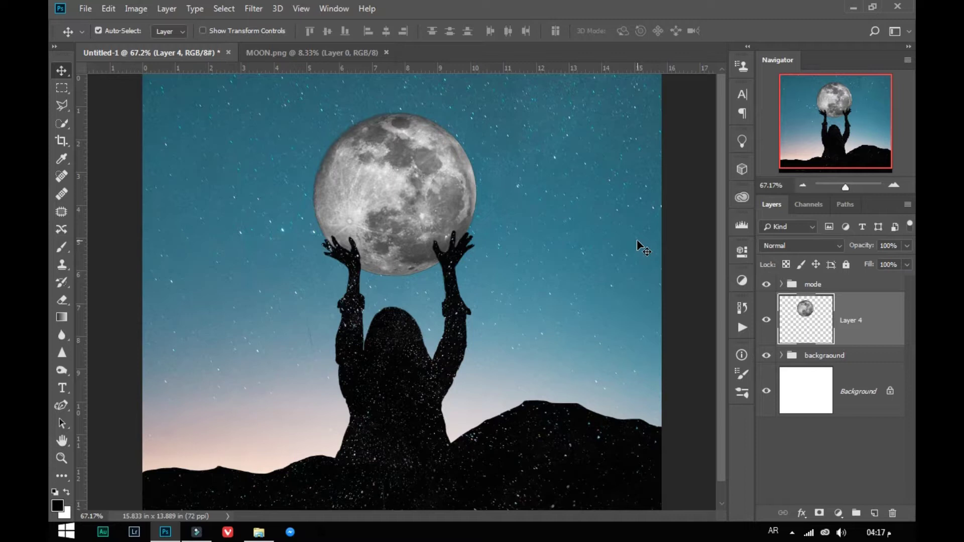
- Expand the backgraound group, select sky Layer 1, and discard an accidental empty layer
left_click(813, 355)
left_click(780, 355)
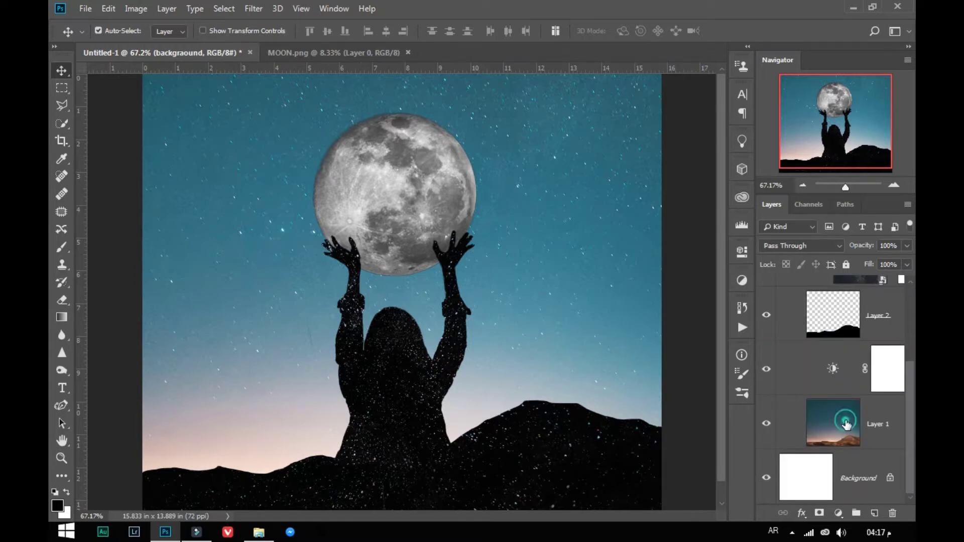
left_click(848, 422)
left_click(874, 513)
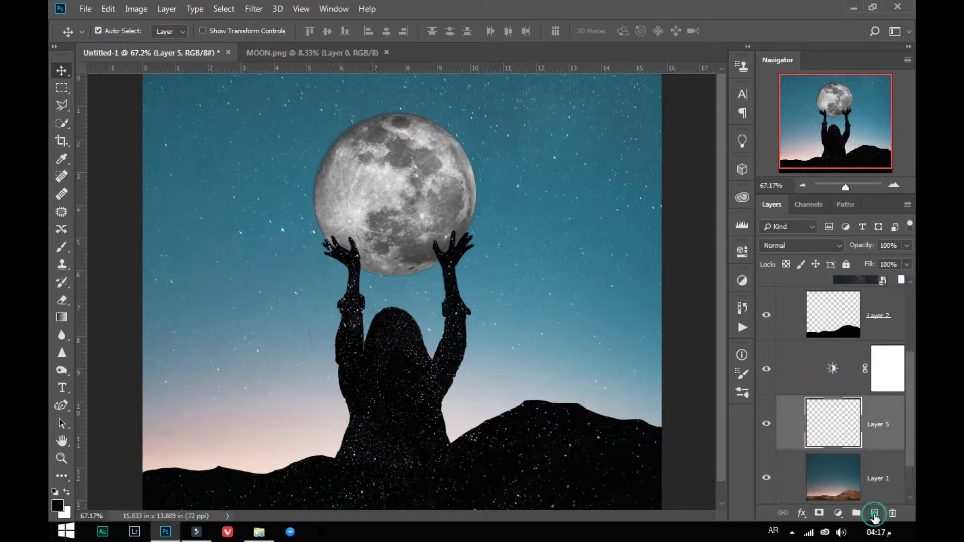
left_click(62, 247)
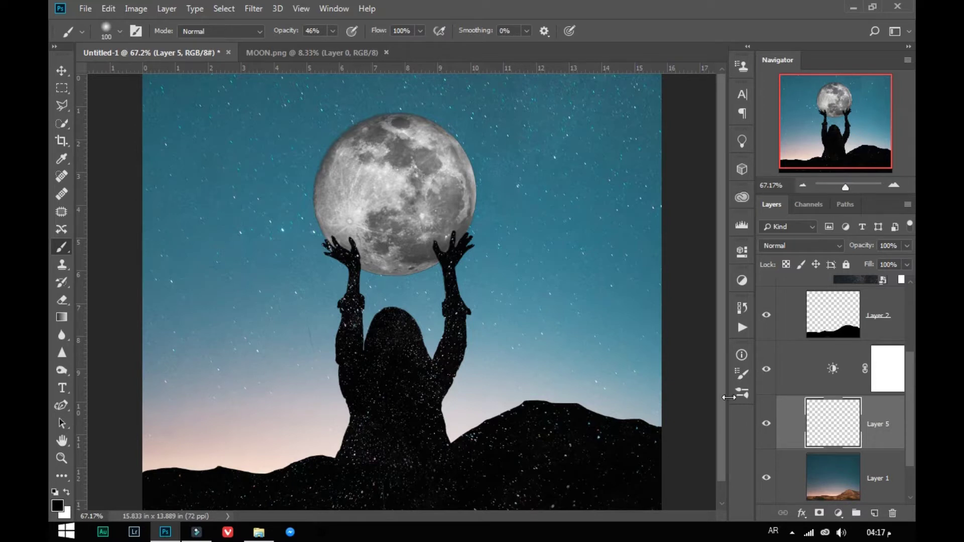
key("Delete")
- Add a black Solid Color fill layer above the sky, blended as Soft Light
left_click(838, 513)
left_click(831, 275)
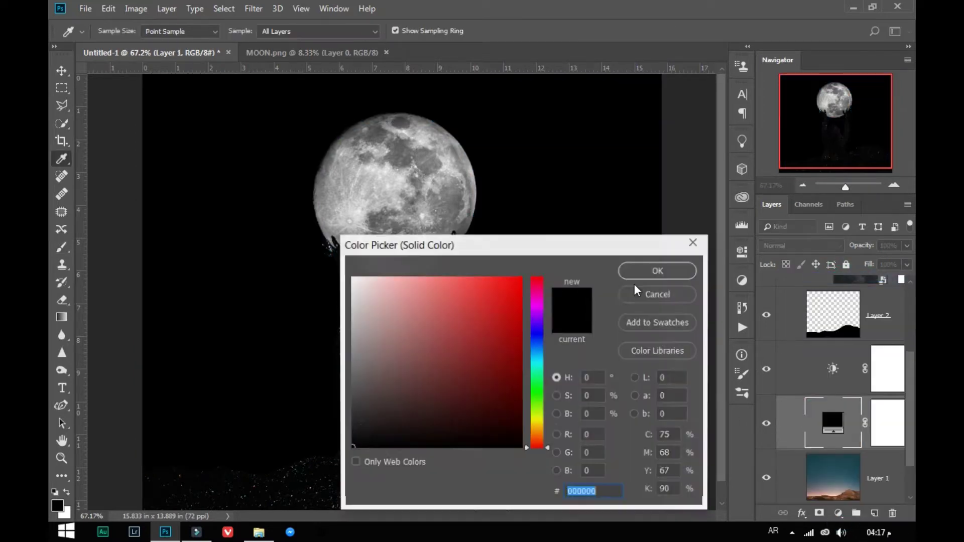
left_click(652, 274)
left_click(887, 424)
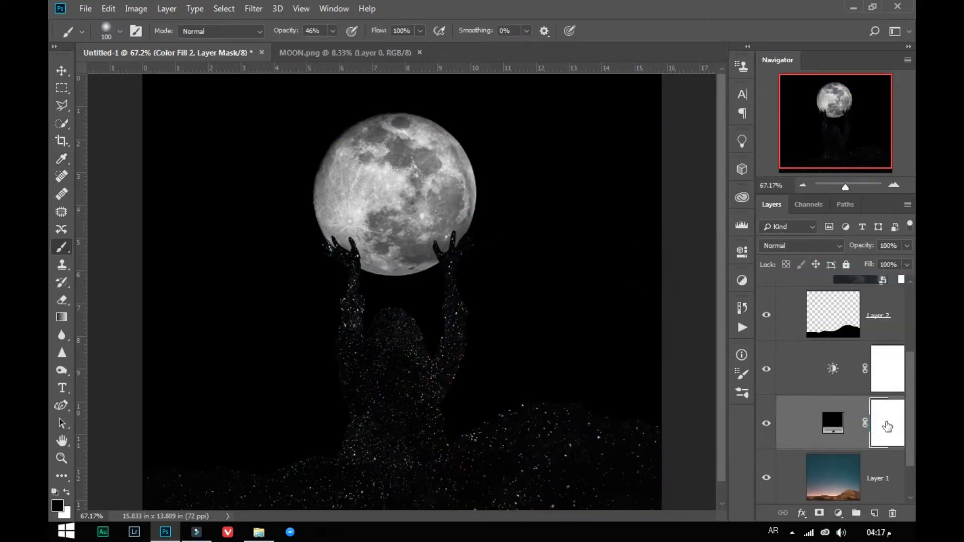
left_click(887, 426, "alt")
left_click(776, 245)
left_click(773, 168)
- Lower the black fill to 57% opacity after an undone horizon mask stroke, and add an empty layer
left_click(67, 493)
left_click_drag(172, 449, 290, 471)
key("x")
left_click_drag(160, 436, 265, 404)
key("ctrl+alt+z")
left_click_drag(861, 245, 831, 259)
left_click(874, 513)
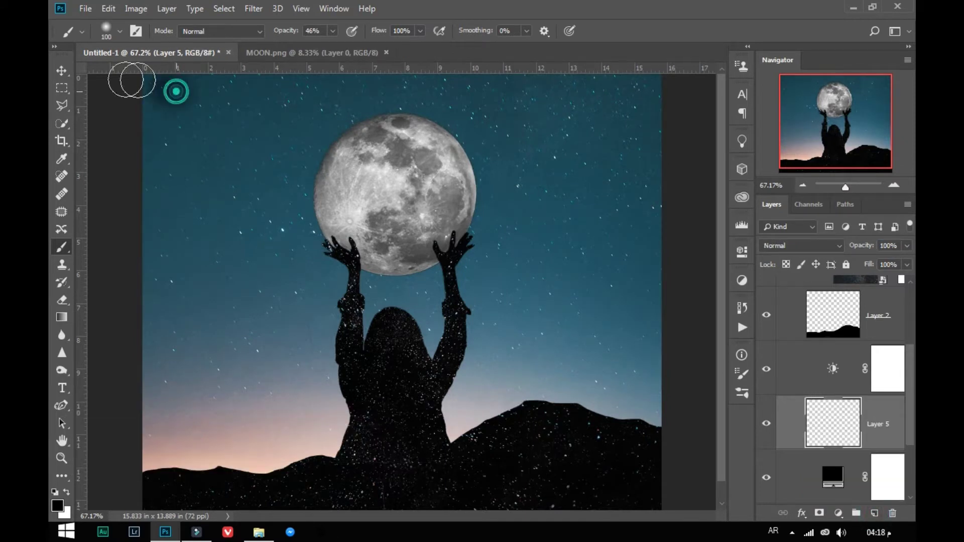
- Set the new layer to Soft Light at 57% opacity, with brush size 200
left_click_drag(283, 31, 277, 34)
left_click(770, 251)
left_click(779, 167)
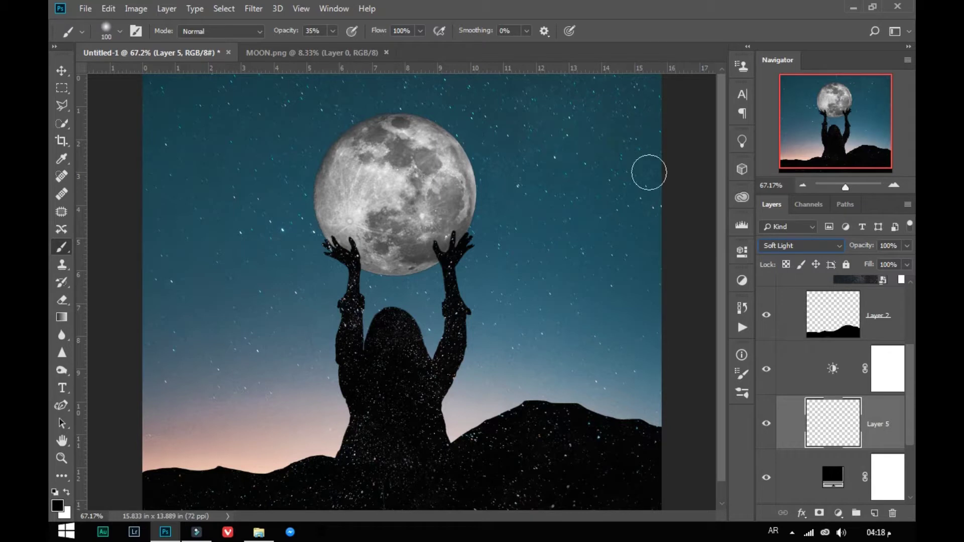
left_click(120, 31)
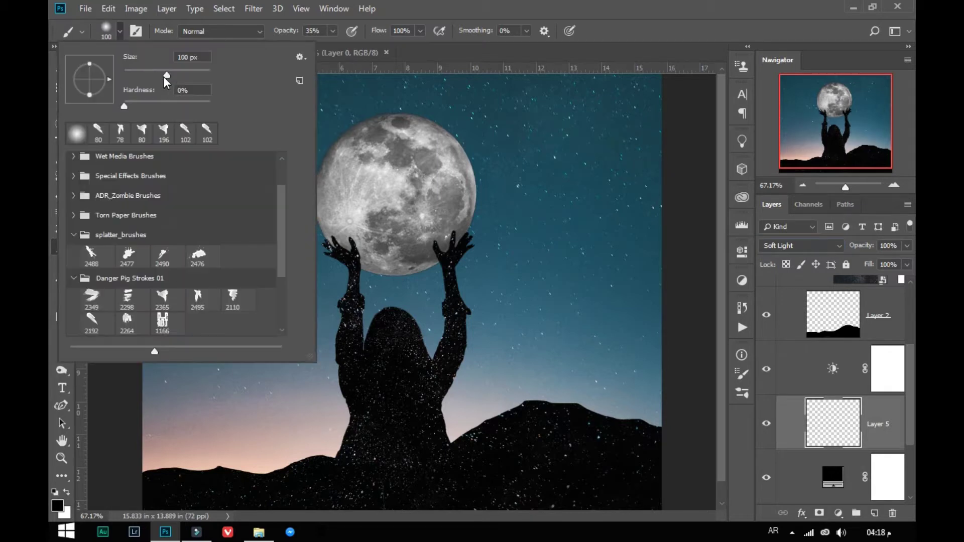
key("BackSpace")
key("Return")
key("bracketright")
key("bracketright")
key("bracketright")
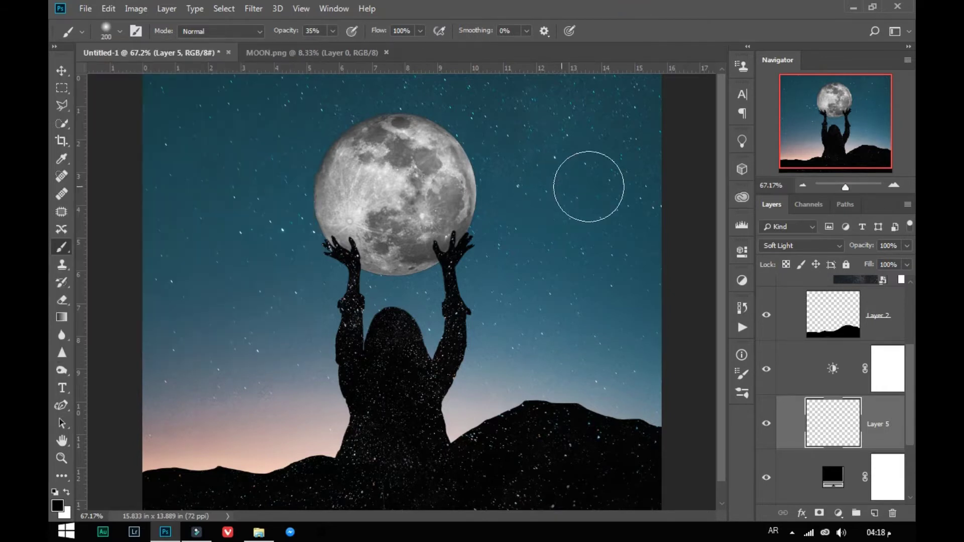
left_click_drag(856, 246, 829, 248)
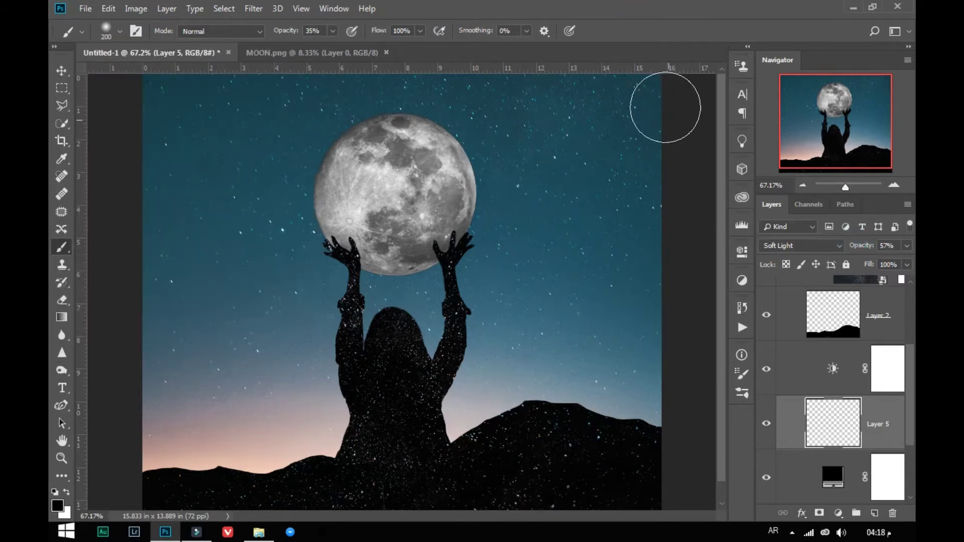
- With a 125 px brush at 12% opacity, darken the sky's top corners
key("bracketleft")
key("bracketleft")
key("bracketleft")
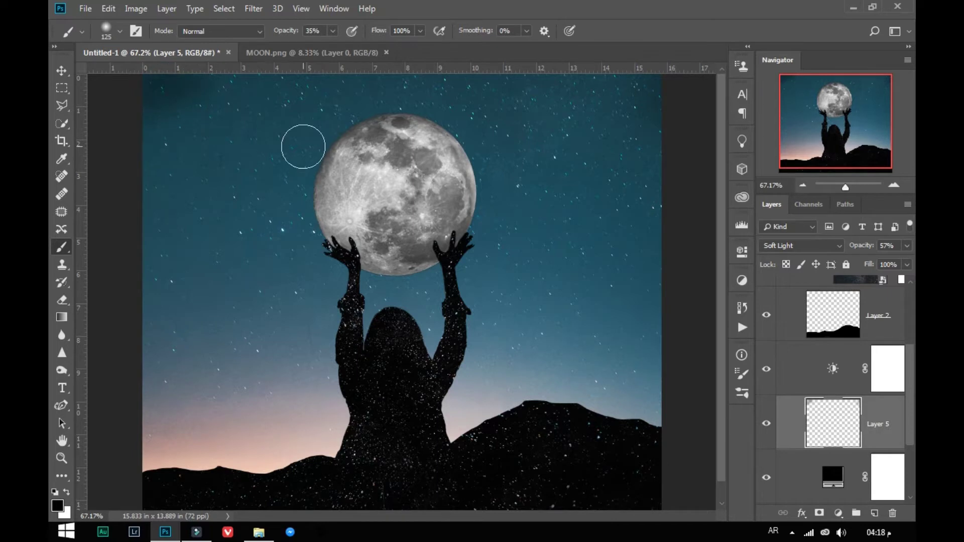
left_click_drag(276, 33, 268, 33)
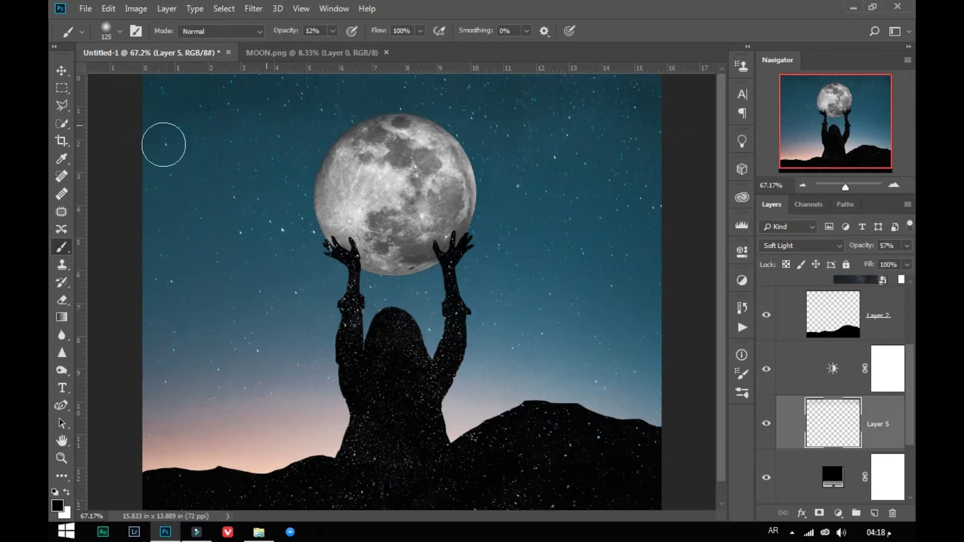
left_click(674, 138)
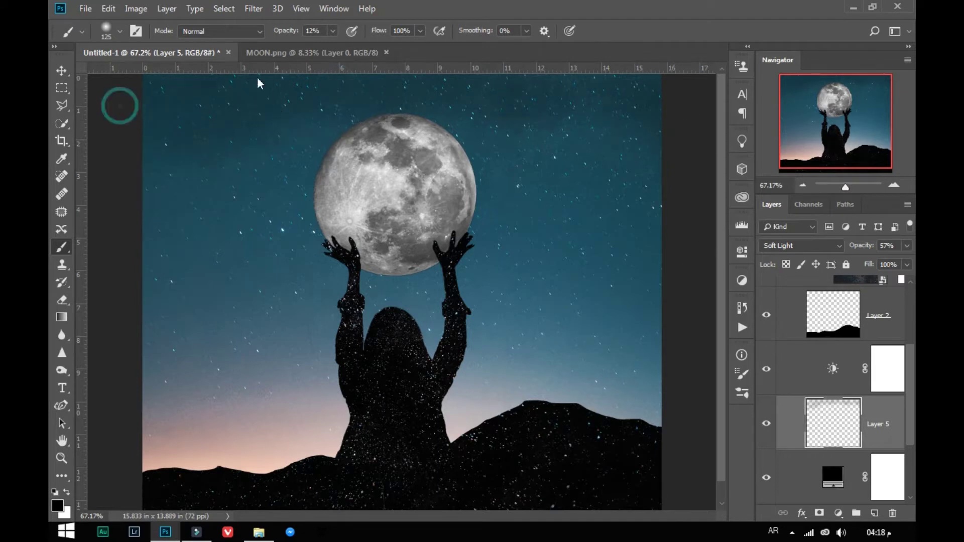
left_click_drag(912, 369, 913, 358)
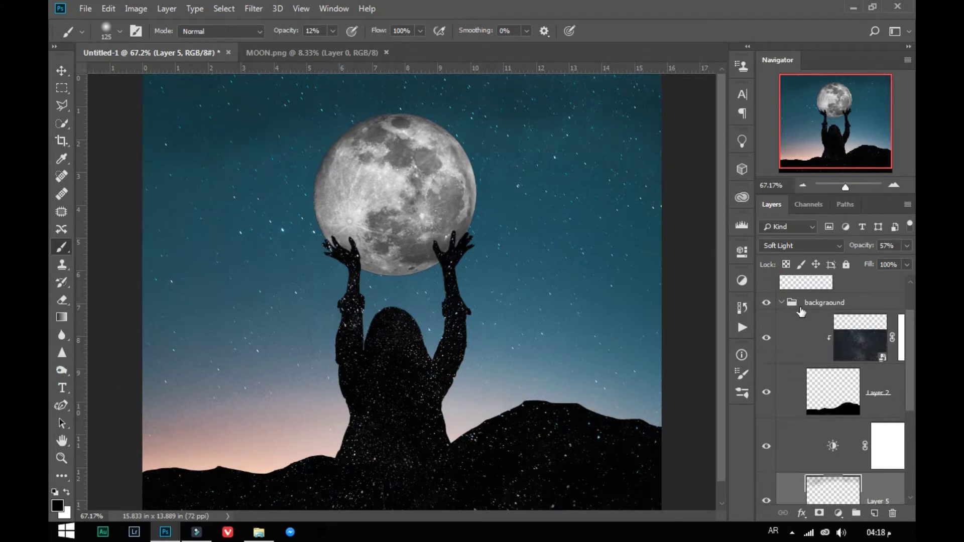
left_click(806, 311)
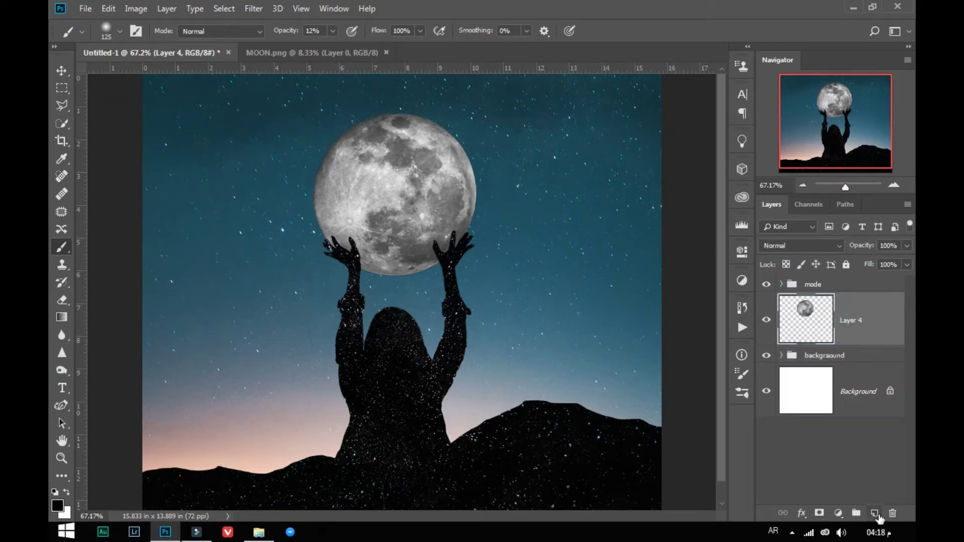
- Add a new Soft Light layer above the moon with white as the painting colour
left_click(874, 513)
key("x")
left_click(804, 246)
left_click(774, 168)
- Paint white glow around the moon's edges at 22% brush opacity, then group glow and moon layers
mouse_move(350, 136)
left_mouse_down()
mouse_move(327, 155)
mouse_move(324, 175)
left_mouse_up()
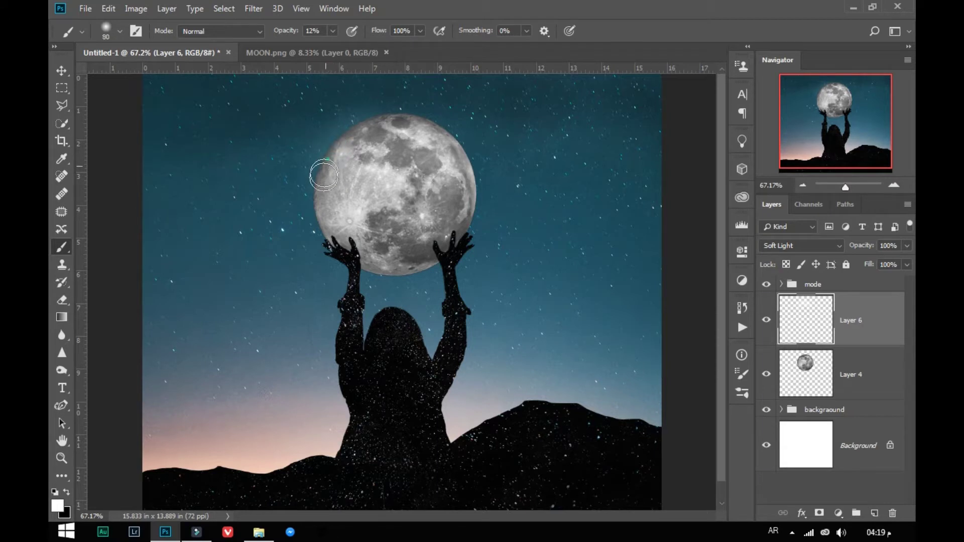
left_click_drag(286, 30, 291, 30)
mouse_move(319, 161)
left_mouse_down()
mouse_move(322, 216)
mouse_move(352, 254)
mouse_move(441, 241)
left_mouse_up()
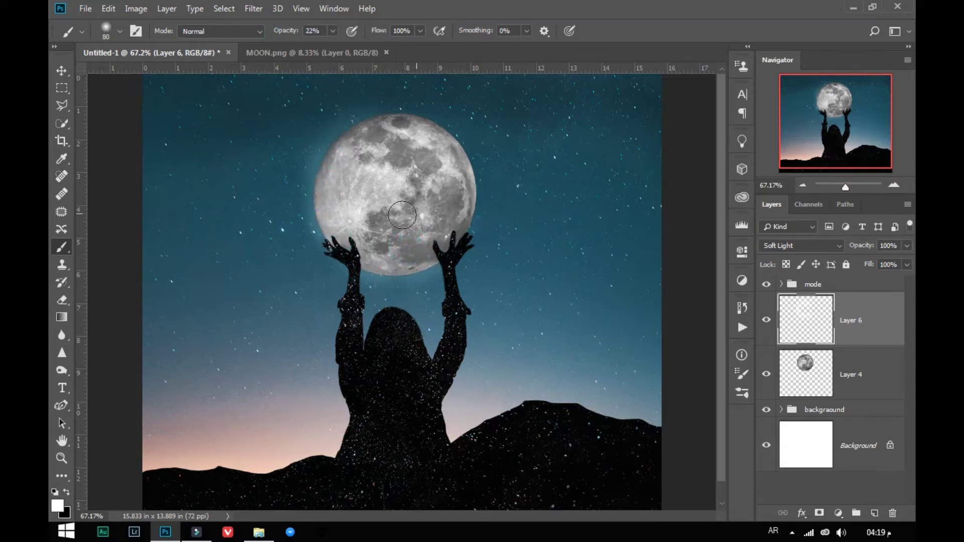
mouse_move(387, 129)
left_mouse_down()
mouse_move(408, 114)
mouse_move(478, 176)
mouse_move(442, 254)
left_mouse_up()
left_click_drag(346, 258, 325, 239)
mouse_move(409, 155)
left_mouse_down()
mouse_move(448, 218)
mouse_move(376, 236)
mouse_move(366, 215)
mouse_move(444, 236)
left_mouse_up()
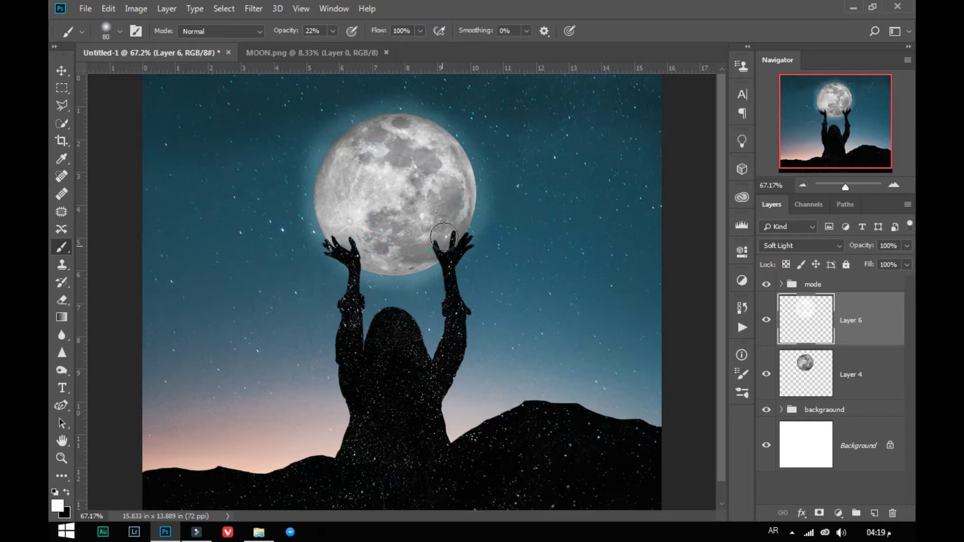
left_click(875, 370, "shift")
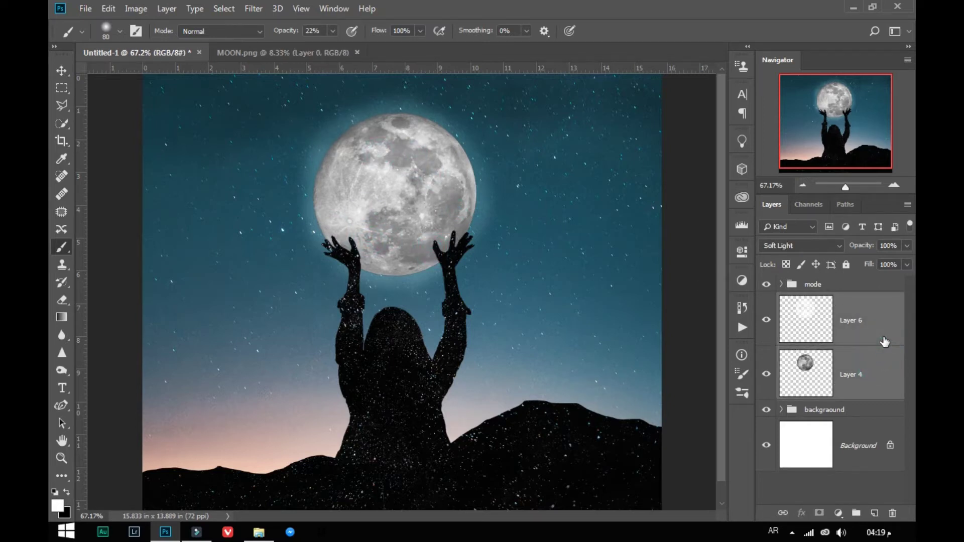
key("ctrl+g")
- Rename the new group to 'moon'
double_click(826, 301)
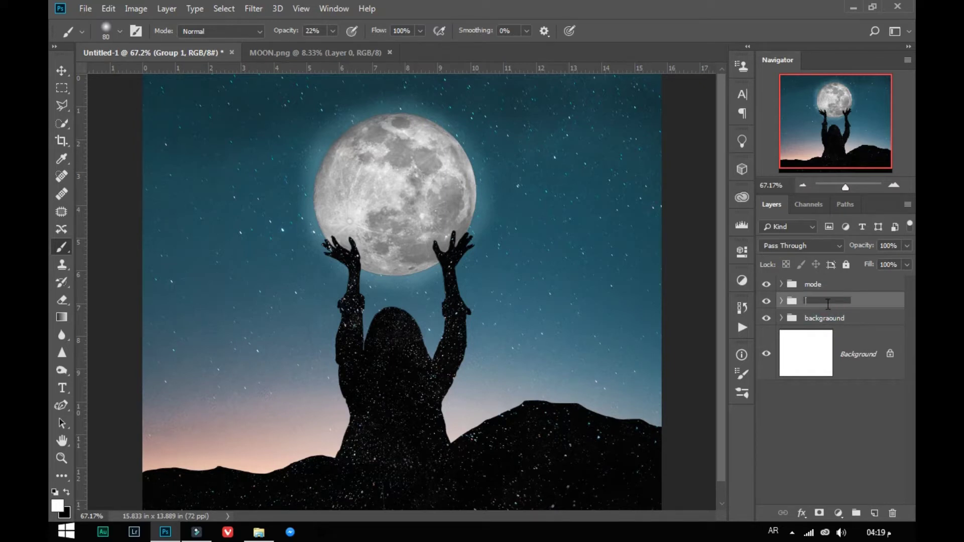
key("alt+shift")
type("moon")
key("Return")
- Expand the mode group, add a layer clipped to the woman, then delete the misplaced empty layer
left_click(781, 285)
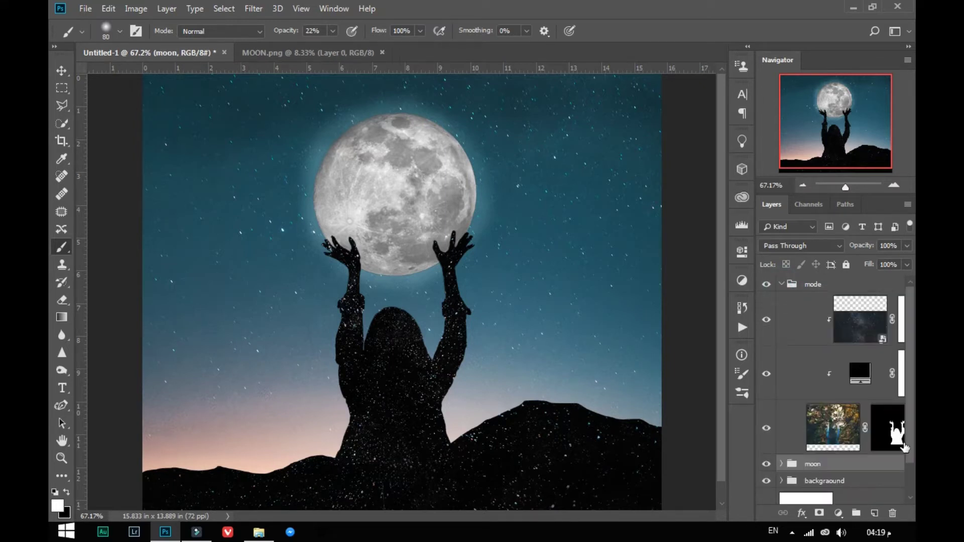
left_click(903, 446)
left_click(876, 511)
key("ctrl+alt+g")
key("x")
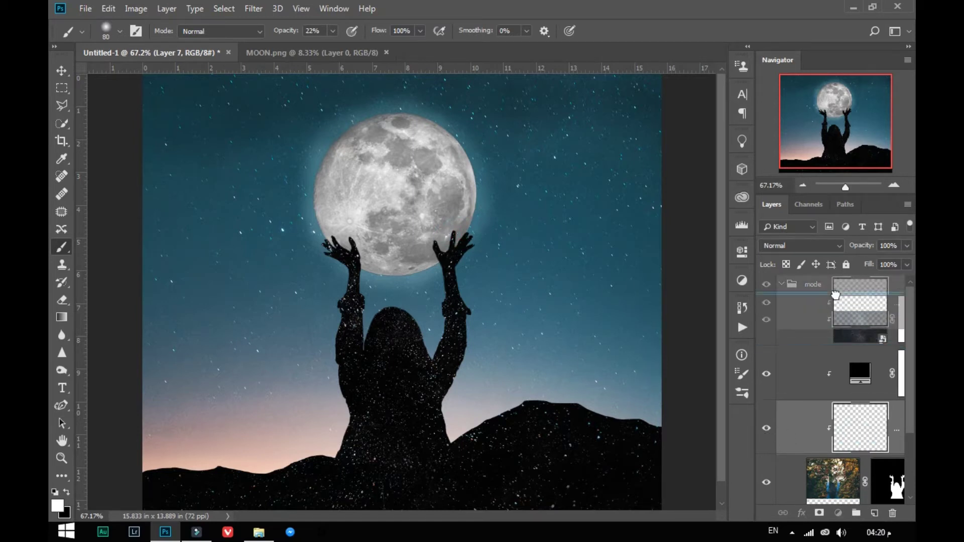
left_click_drag(857, 445, 828, 325)
key("Delete")
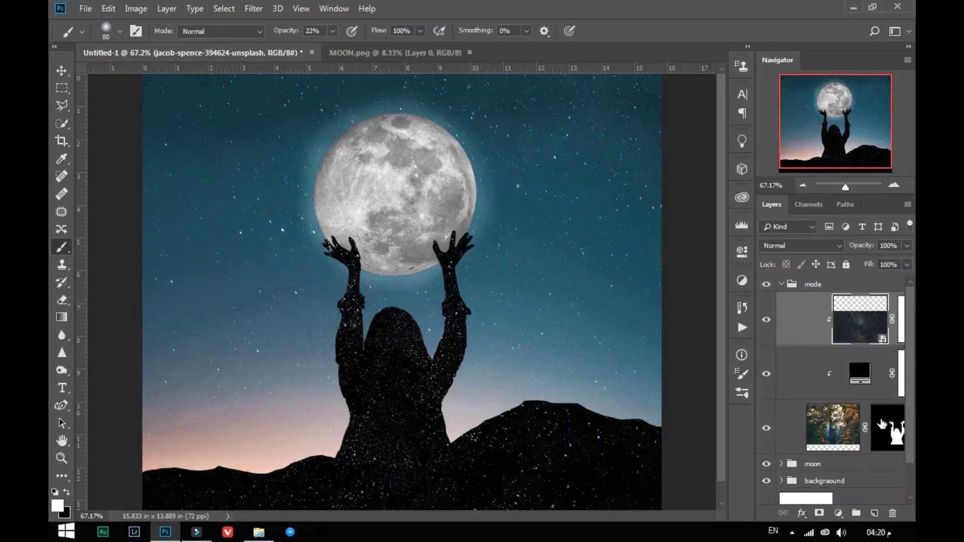
- Add Layer 7 at the top of the mode group and paint white light on the hands
left_click(876, 513)
left_click_drag(430, 249, 464, 223)
mouse_move(432, 266)
left_mouse_down()
mouse_move(469, 231)
mouse_move(467, 221)
left_mouse_up()
mouse_move(376, 264)
left_mouse_down()
mouse_move(437, 253)
mouse_move(334, 228)
mouse_move(405, 263)
left_mouse_up()
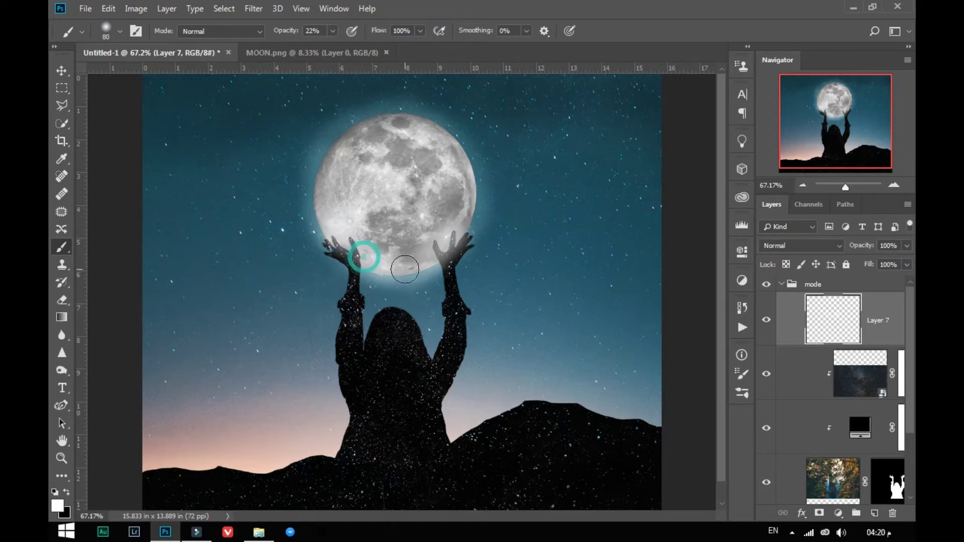
left_click(809, 246)
- Set Layer 7 to Soft Light and paint glow between the hands under the moon
left_click(793, 168)
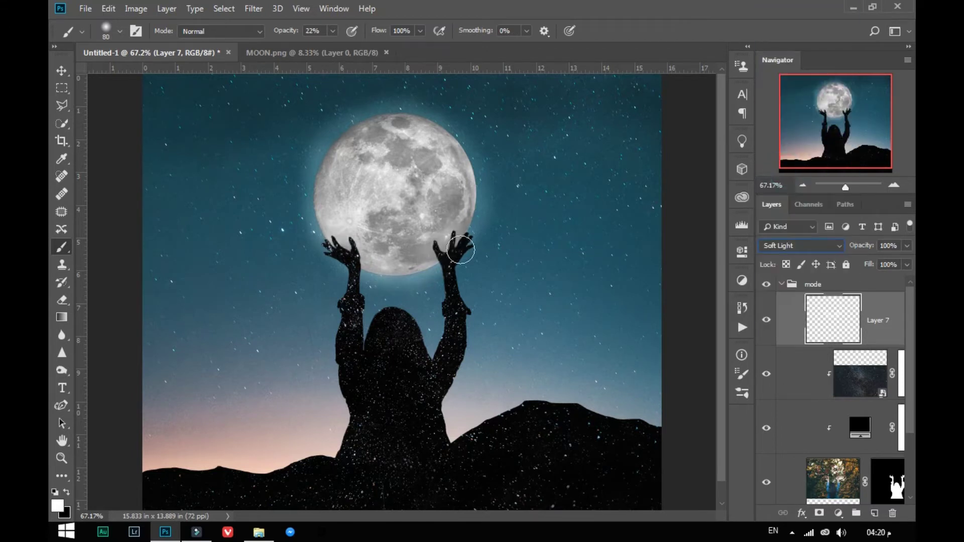
left_click_drag(285, 31, 296, 31)
left_click_drag(337, 243, 454, 254)
left_click(780, 249)
left_click(776, 7)
key("ctrl+z")
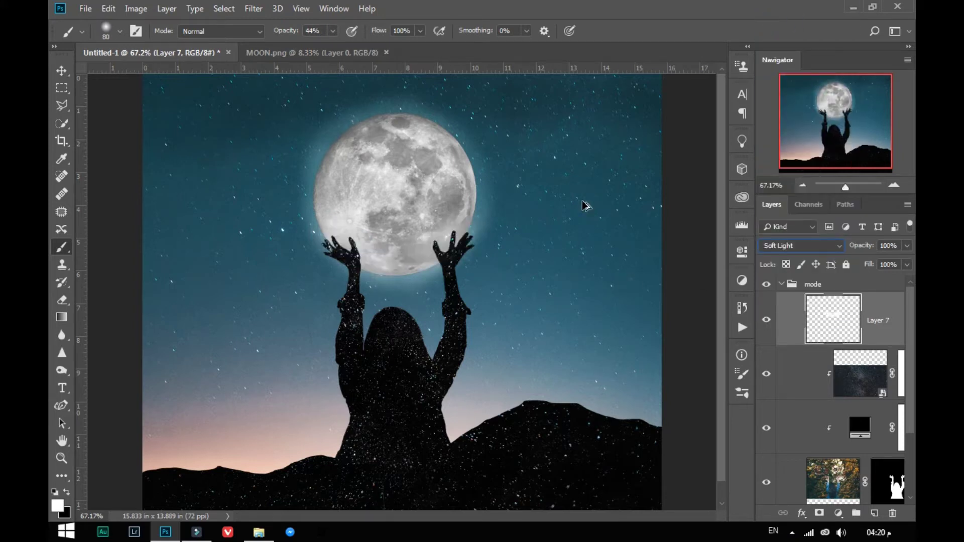
- Add glow near the left hand, undo stray strokes, set brush to 55%, and add Layer 8
left_click(346, 236)
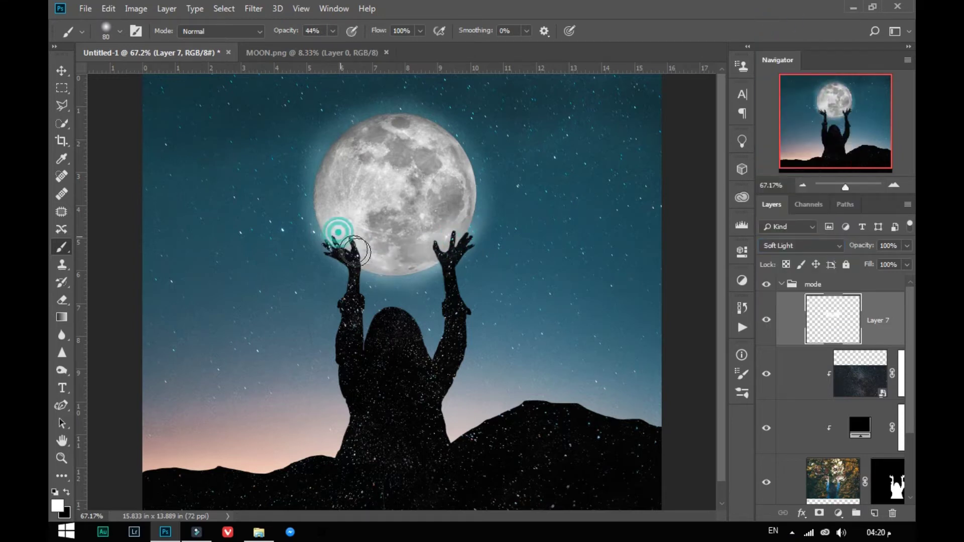
key("0")
left_click_drag(354, 246, 485, 319)
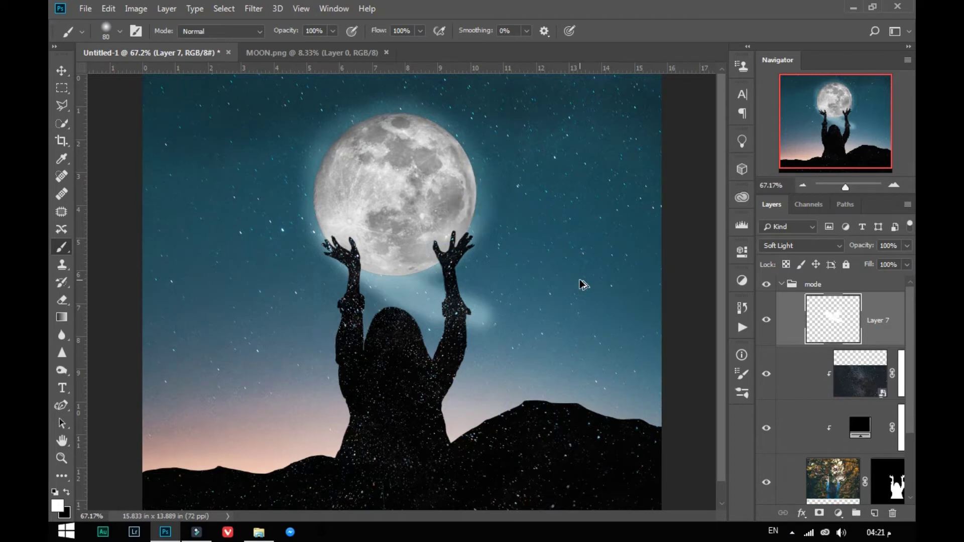
key("ctrl+z")
left_click_drag(426, 138, 452, 120)
left_click(431, 176)
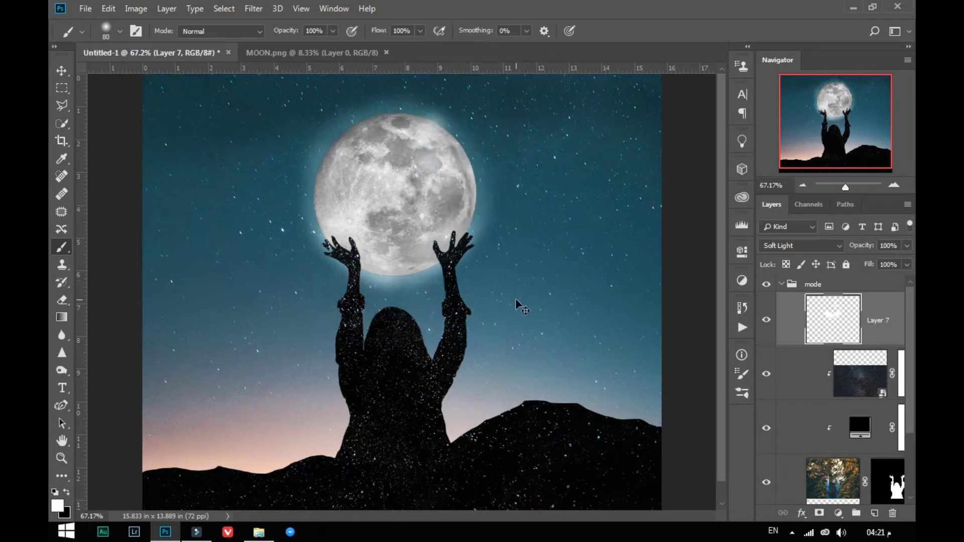
key("ctrl+alt+z")
key("ctrl+alt+z")
left_click_drag(284, 33, 262, 34)
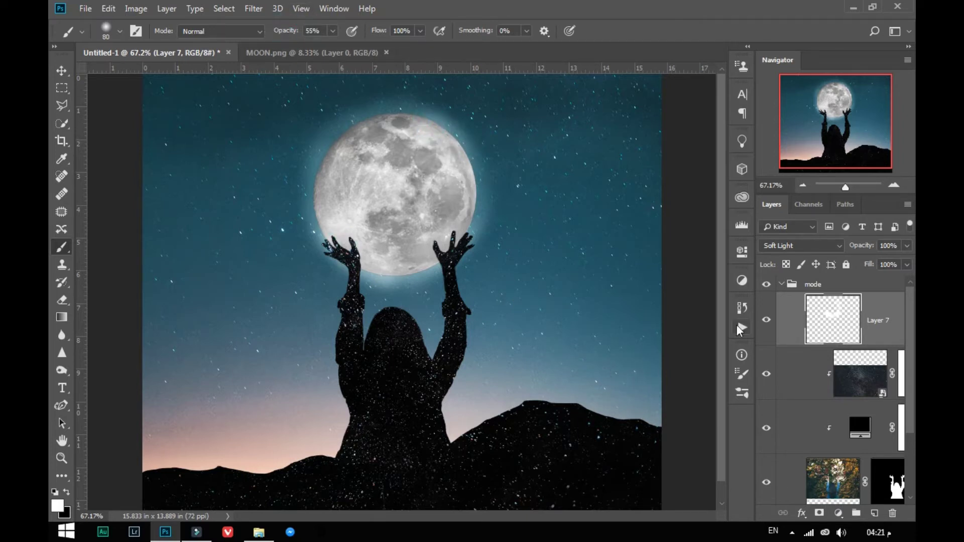
left_click(874, 513)
- Paint a faint 10% glow around the left hand on Layer 8 and toggle its visibility
key("1")
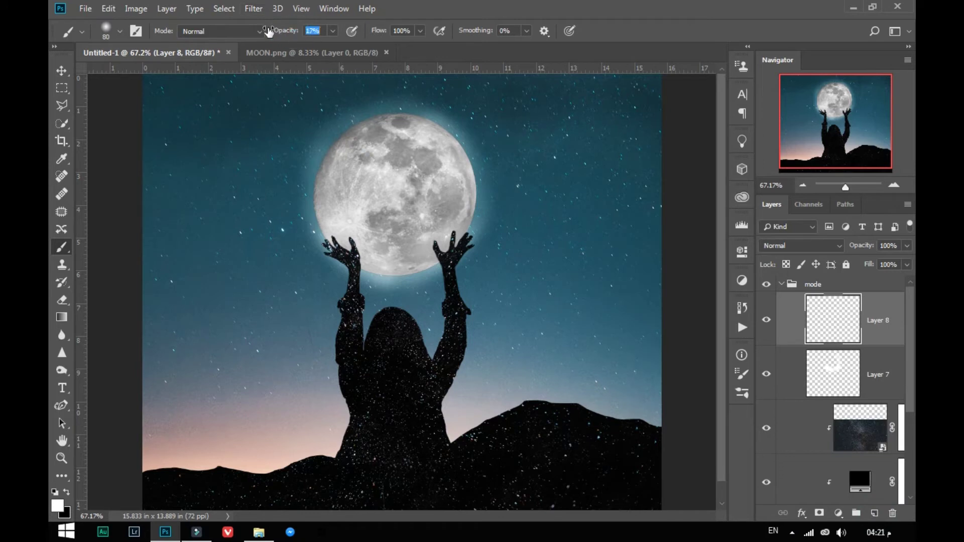
left_click_drag(334, 226, 362, 254)
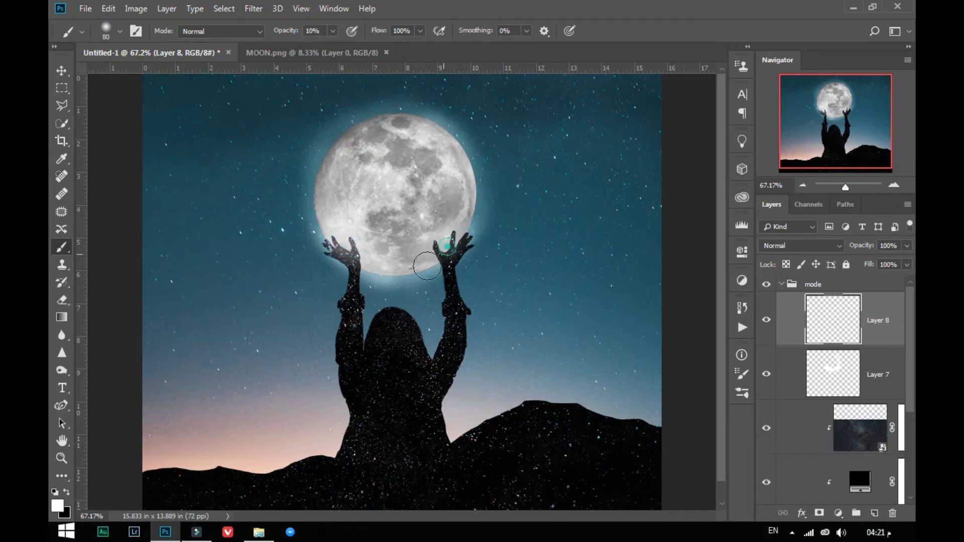
left_click(766, 319)
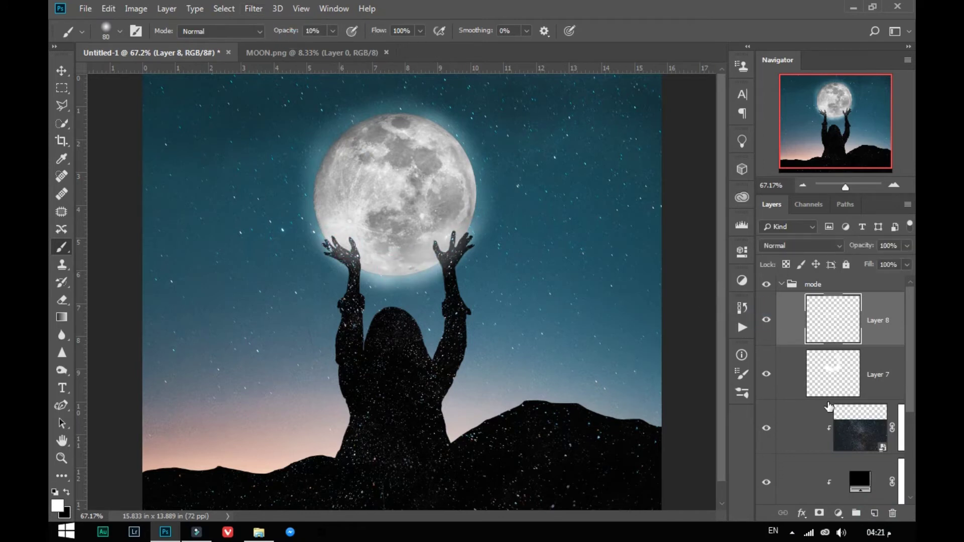
- Collapse the mode group and nudge the moon group slightly right
key("v")
scroll(828, 377, "down", 5)
scroll(774, 303, "up", 5)
left_click(781, 284)
left_click(813, 301)
key("Right")
key("Right")
key("Right")
left_click(867, 419)
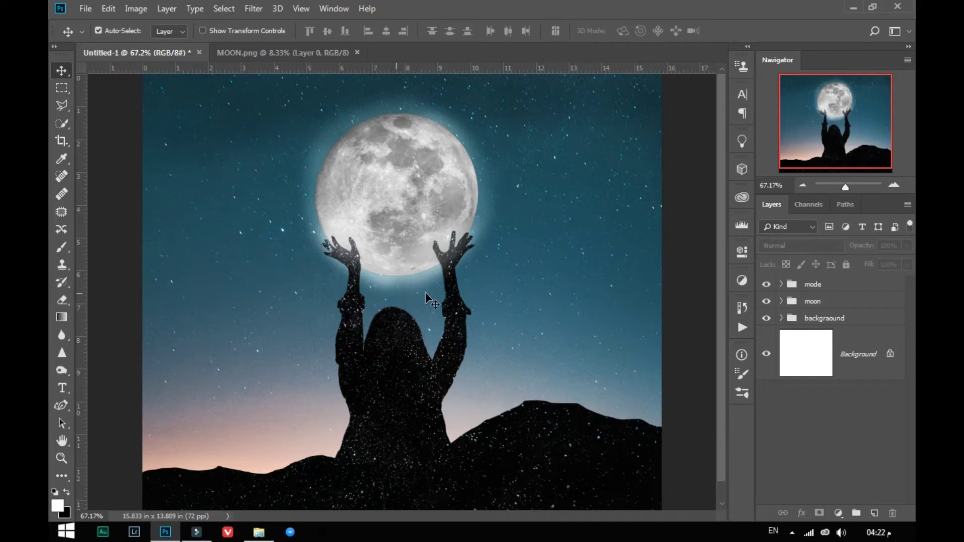
- Expand the background group and add a new empty Layer 9 above Layer 1, the sky photo
left_click(781, 326)
scroll(829, 386, "down", 1)
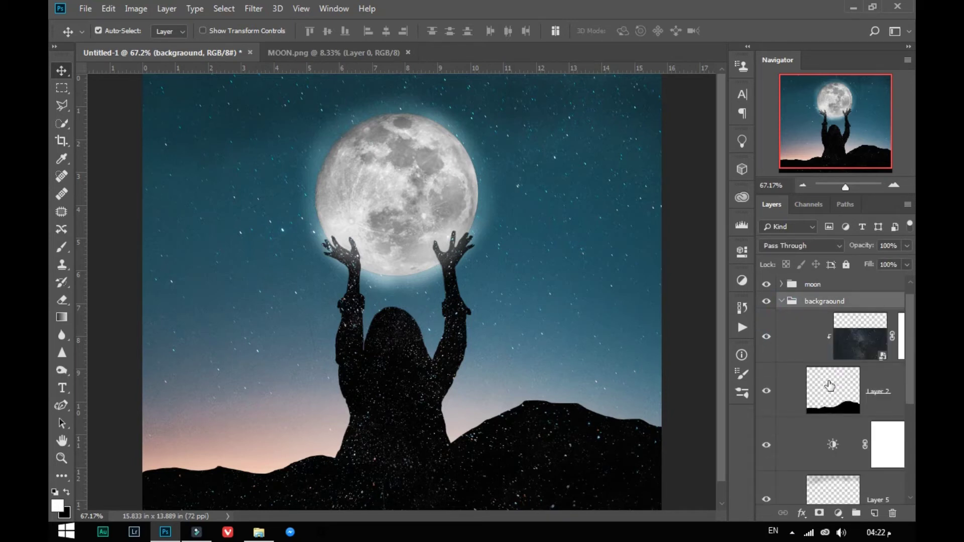
scroll(812, 363, "down", 2)
scroll(811, 362, "down", 2)
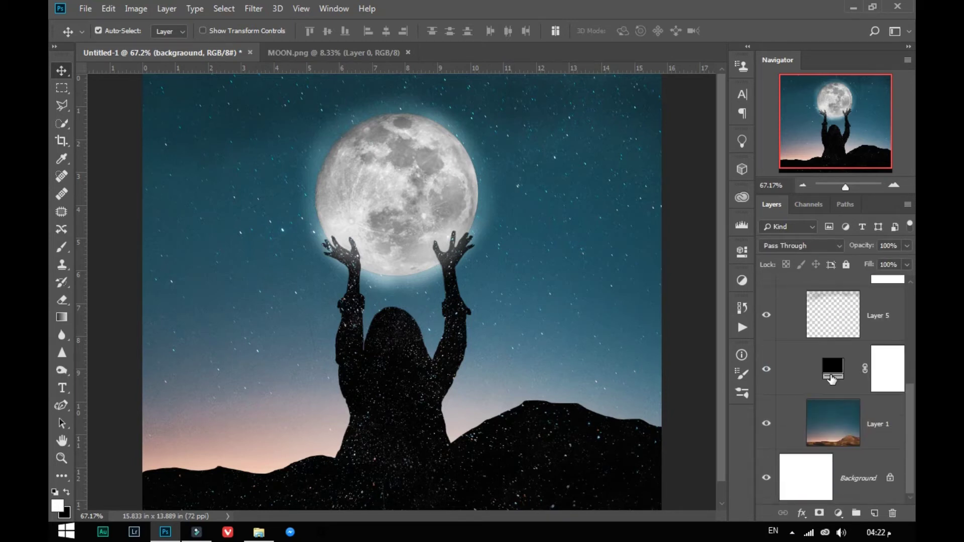
scroll(812, 363, "up", 5)
left_click(812, 389)
left_click(806, 365)
scroll(820, 389, "down", 3)
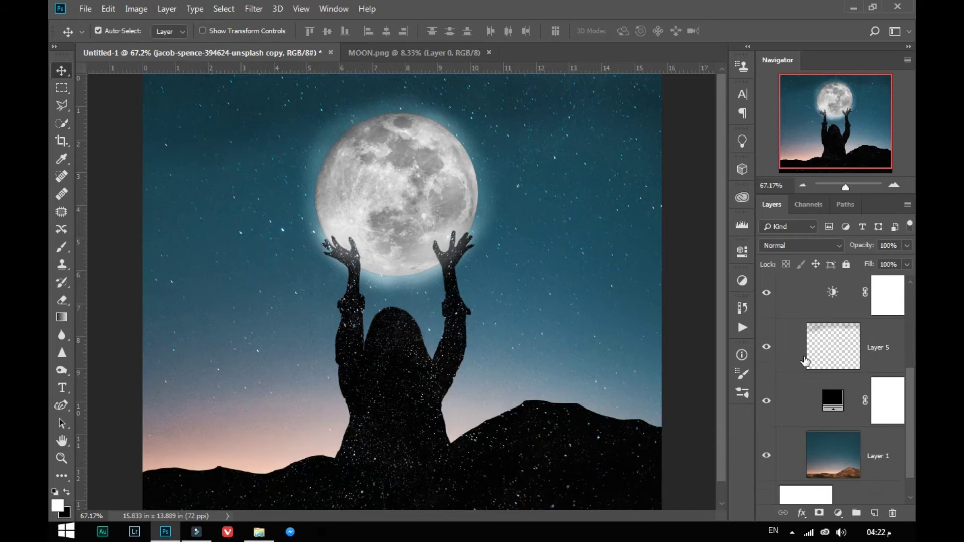
left_click(833, 412)
left_click(874, 513)
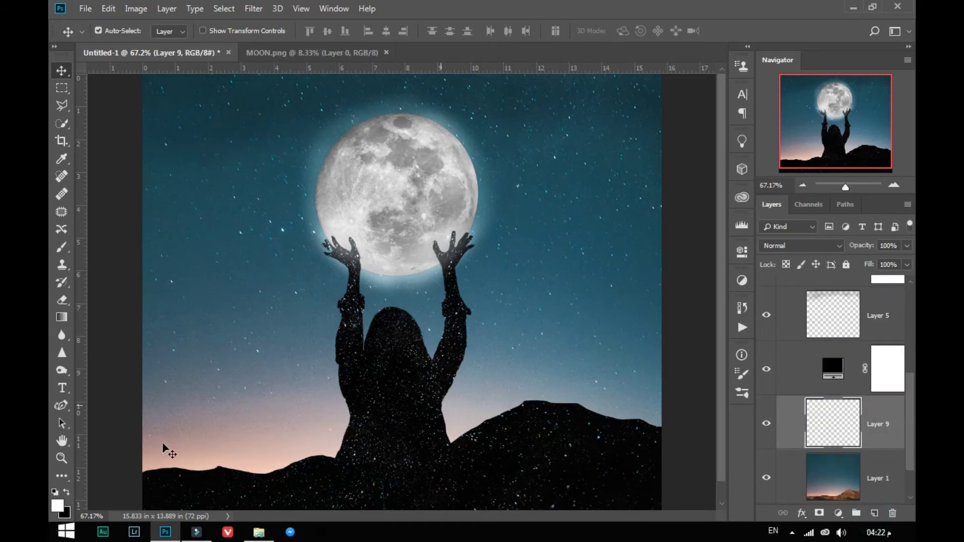
- Set the foreground colour to the peach #f0b69e, starting from the sampled pink horizon tone
key("i")
left_click(57, 506)
left_click(193, 461)
left_click_drag(410, 295, 410, 286)
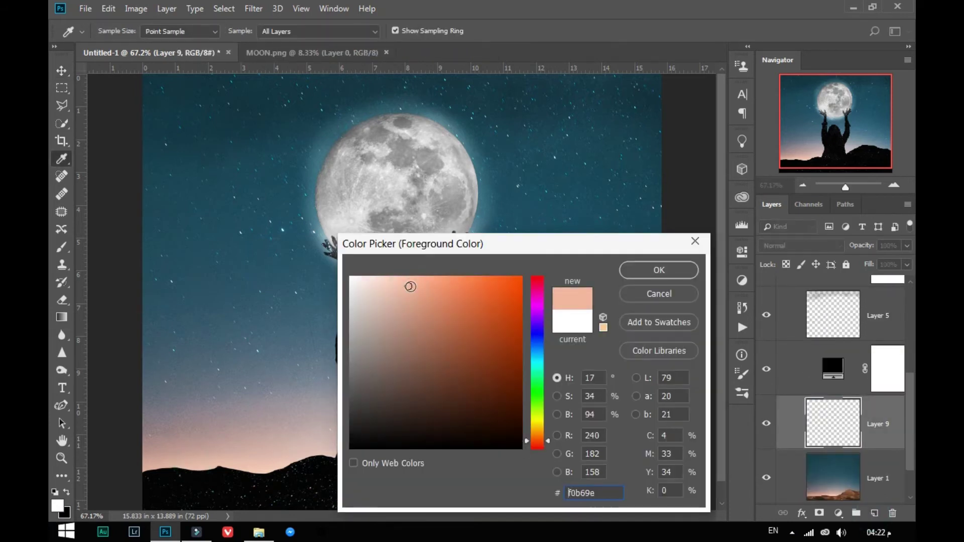
left_click(658, 270)
- Set Layer 9 to Soft Light and paint peach glow along the horizon, mountain edge and silhouette
key("v")
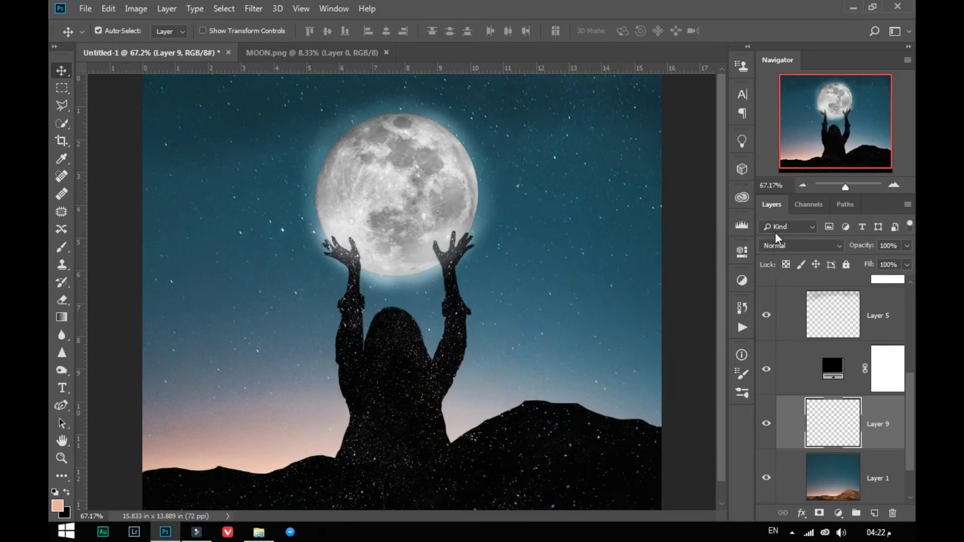
left_click(778, 246)
left_click(775, 169)
key("b")
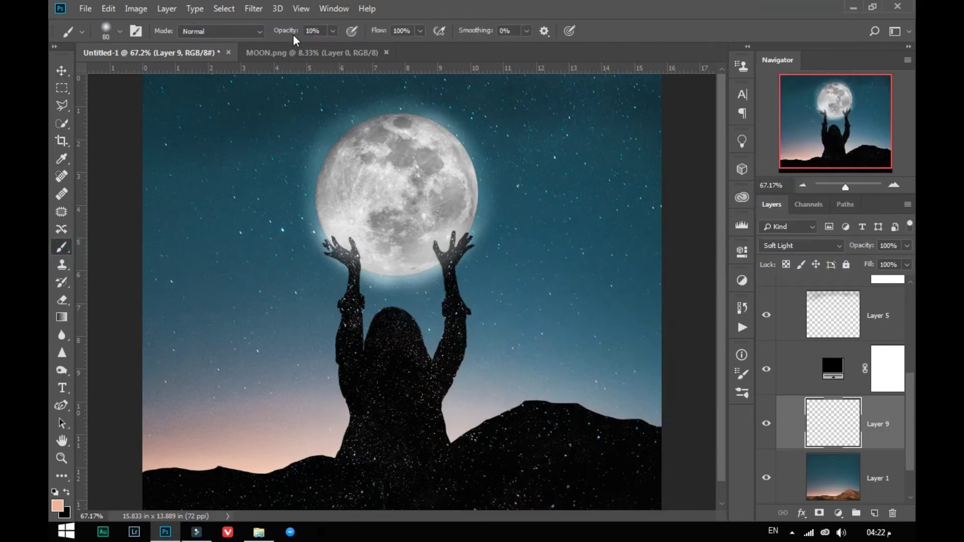
left_click_drag(146, 477, 281, 473)
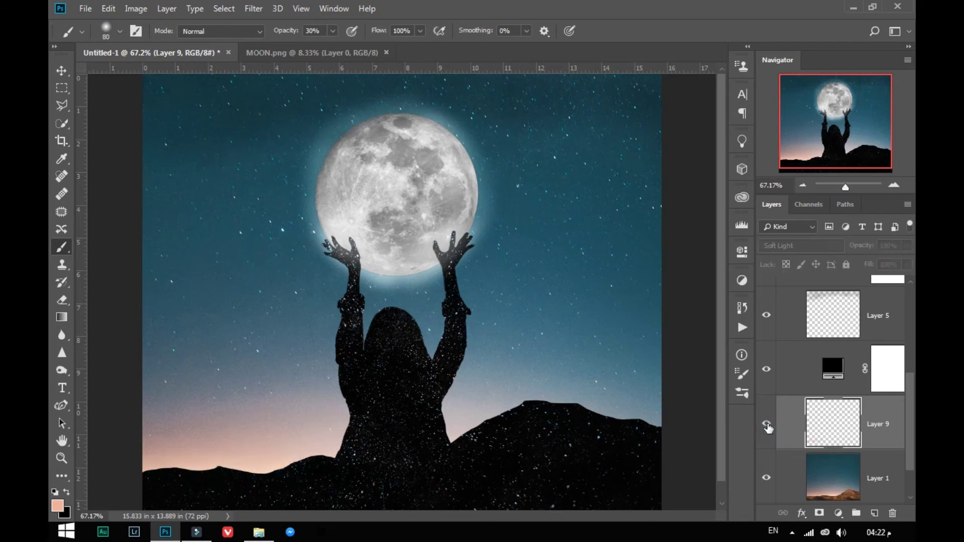
mouse_move(596, 400)
left_mouse_down()
mouse_move(663, 431)
mouse_move(549, 409)
mouse_move(694, 424)
mouse_move(507, 409)
mouse_move(370, 443)
left_mouse_up()
mouse_move(454, 348)
left_mouse_down()
mouse_move(430, 447)
mouse_move(350, 378)
left_mouse_up()
- Toggle Layer 9 to compare before and after, then collapse the background group
left_click(766, 423)
left_click(766, 423)
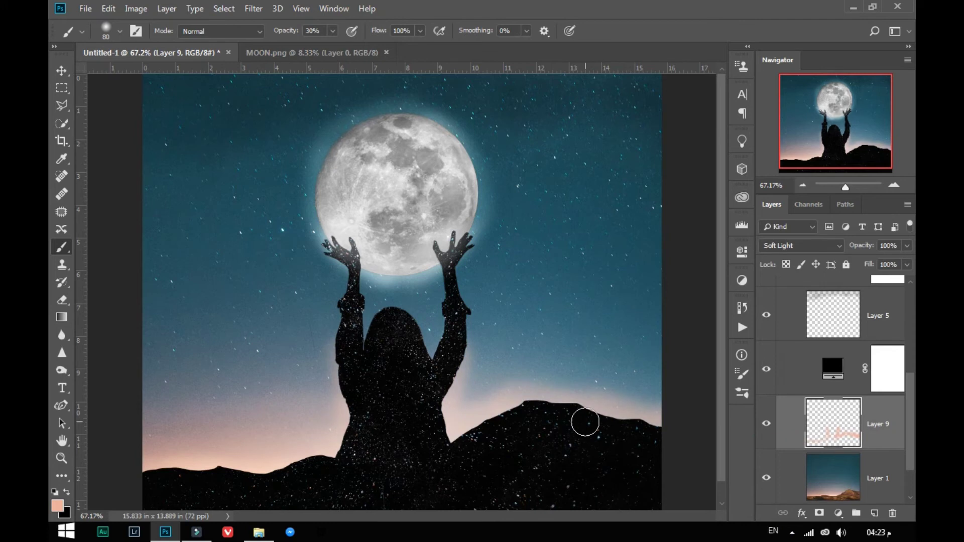
left_click_drag(910, 402, 914, 316)
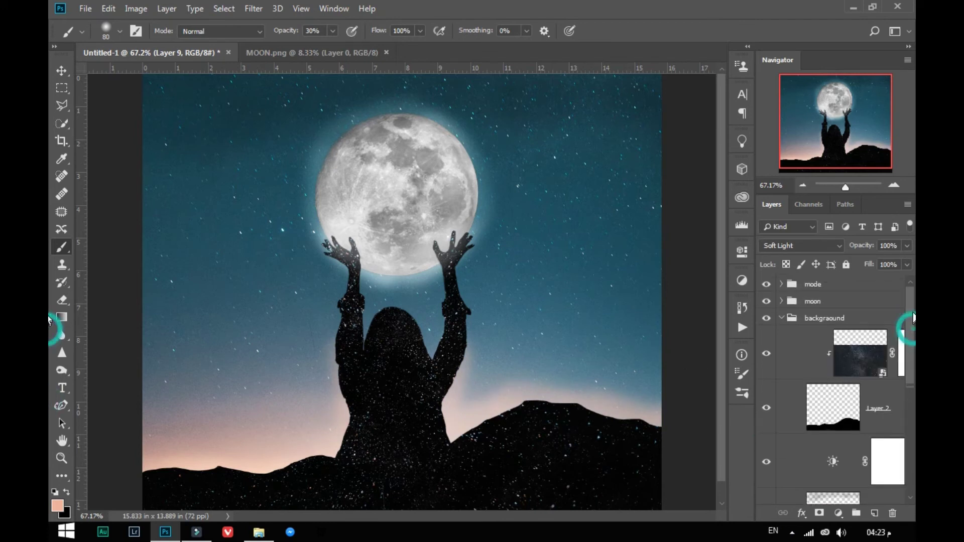
left_click(781, 318)
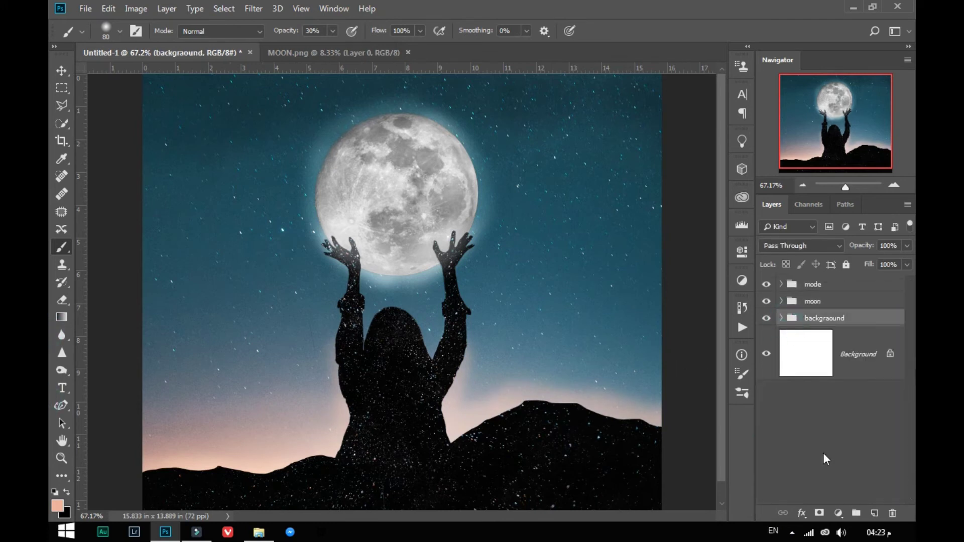
- Add a Color Lookup adjustment layer above the mode group and preview 3DLUT looks like FoggyNight
left_click(851, 284)
left_click(844, 513)
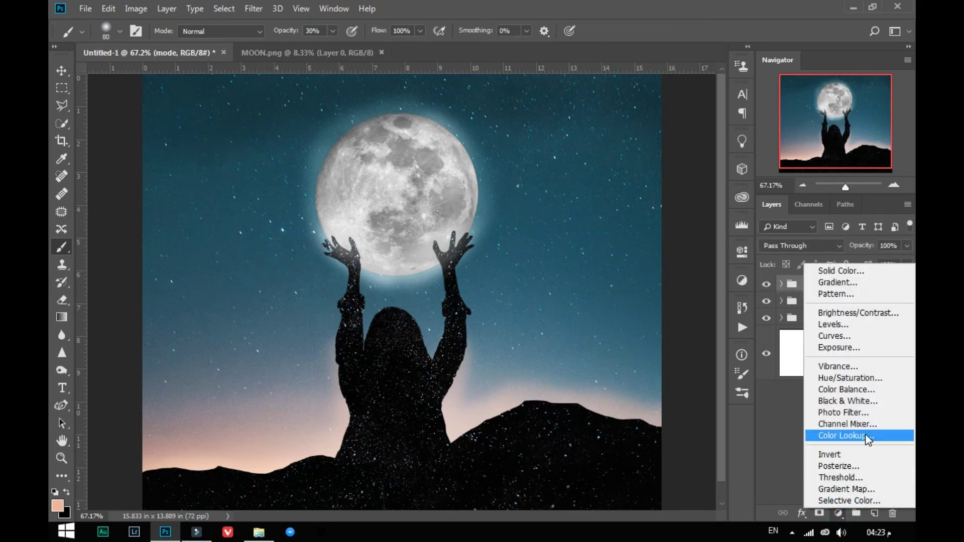
left_click(833, 436)
left_click(697, 295)
left_click(653, 293)
left_click(677, 174)
- Settle on the LateSunset.3DL lookup, close its properties and deselect the layer
scroll(664, 292, "down", 2)
scroll(664, 293, "down", 2)
scroll(664, 292, "down", 2)
scroll(663, 292, "down", 1)
scroll(664, 292, "down", 3)
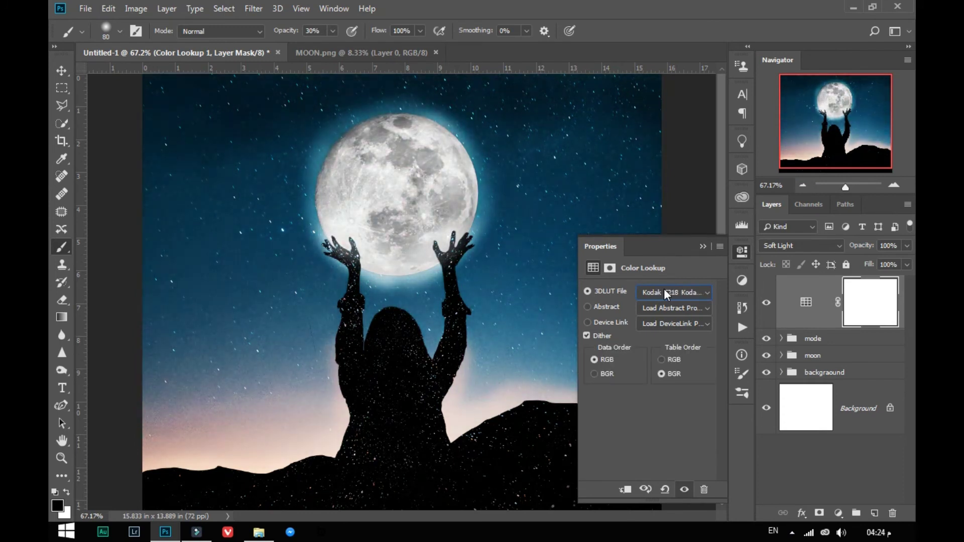
scroll(664, 292, "down", 1)
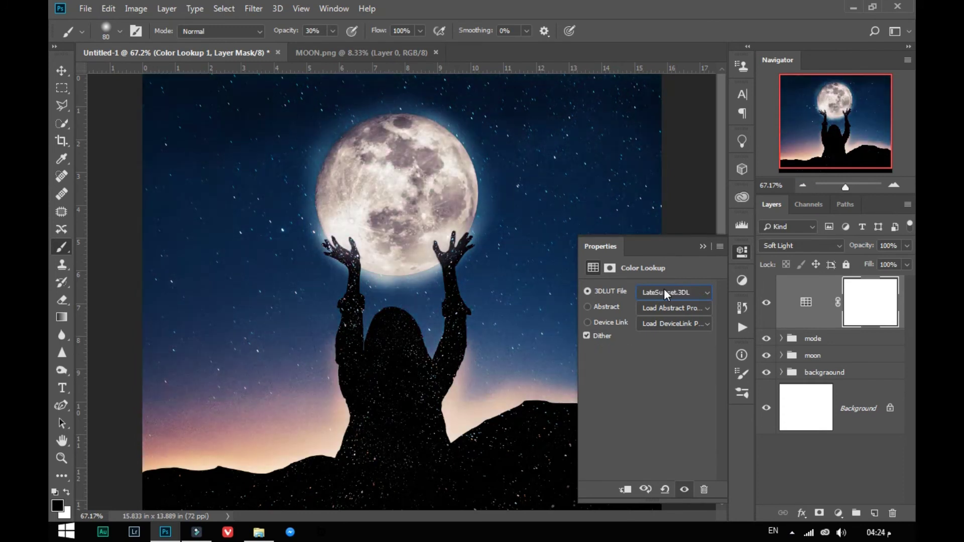
left_click(742, 251)
left_click(819, 455)
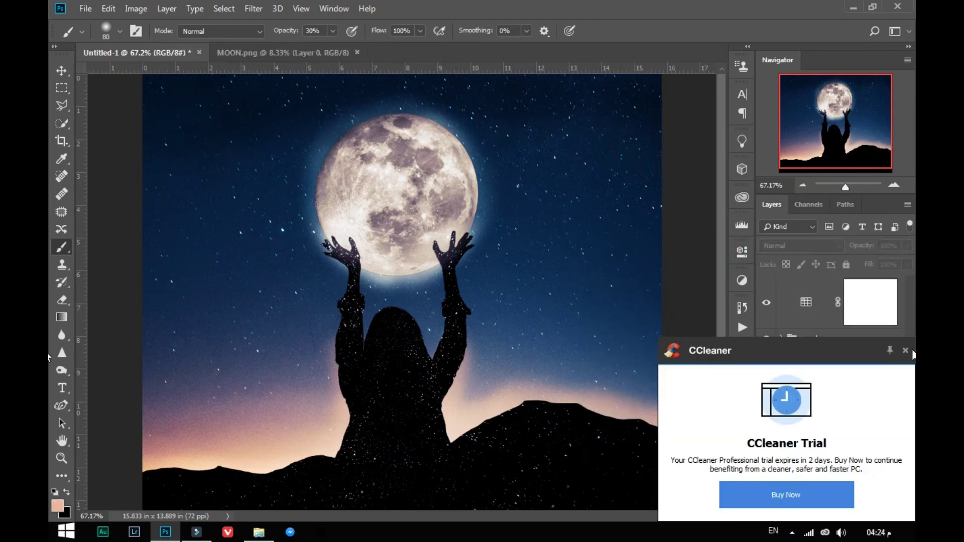
- Dismiss the CCleaner popup and the no-layers error, reselect the mode group, and hide all panels
left_click(86, 9)
left_click(522, 6)
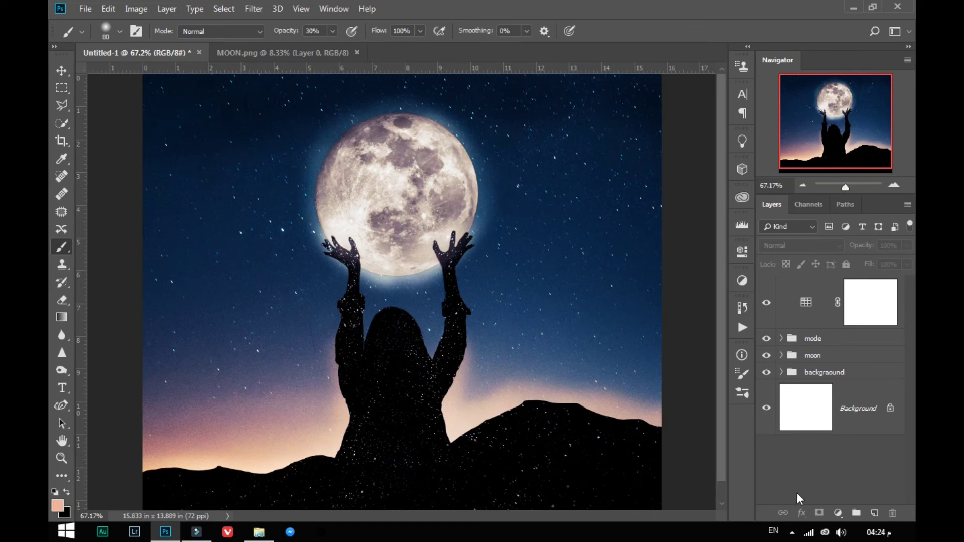
left_click(608, 317)
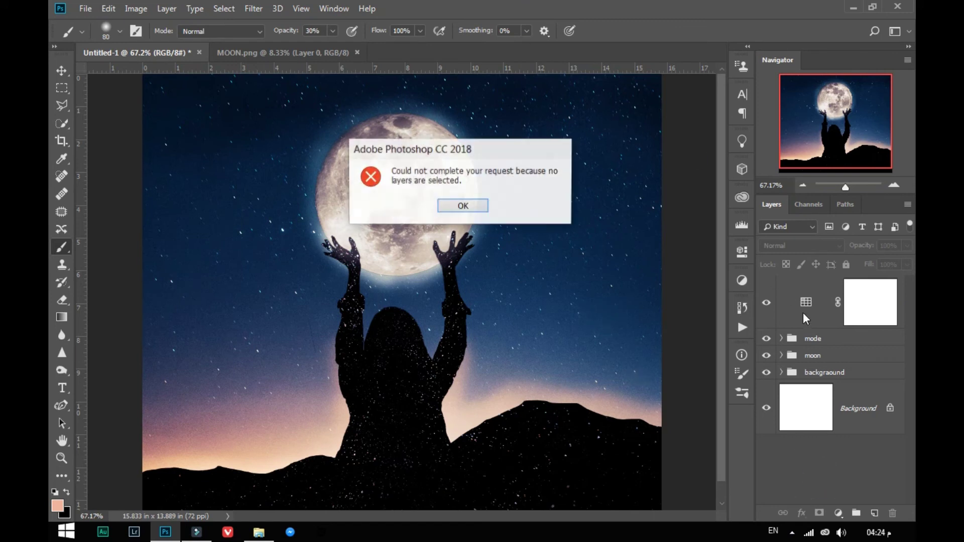
left_click(471, 206)
left_click(837, 342)
key("Tab")
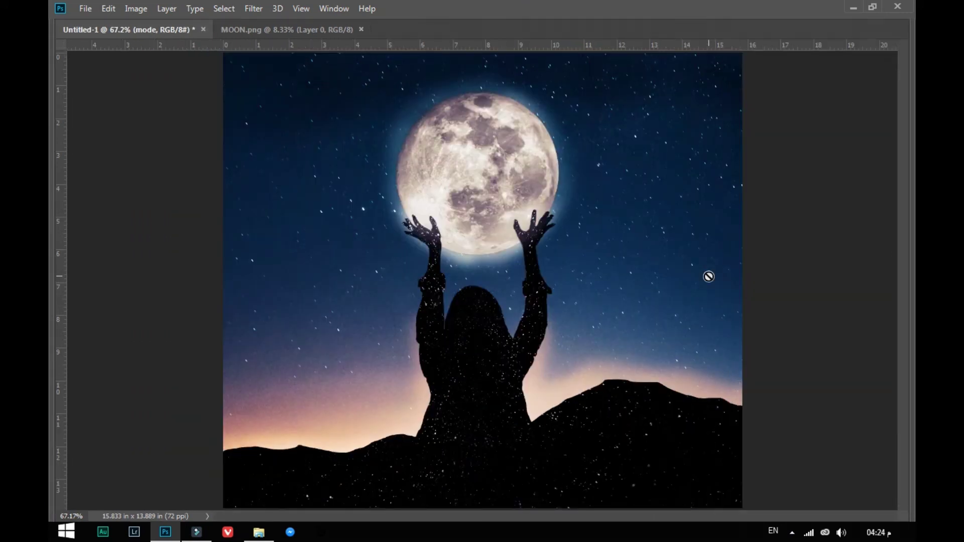